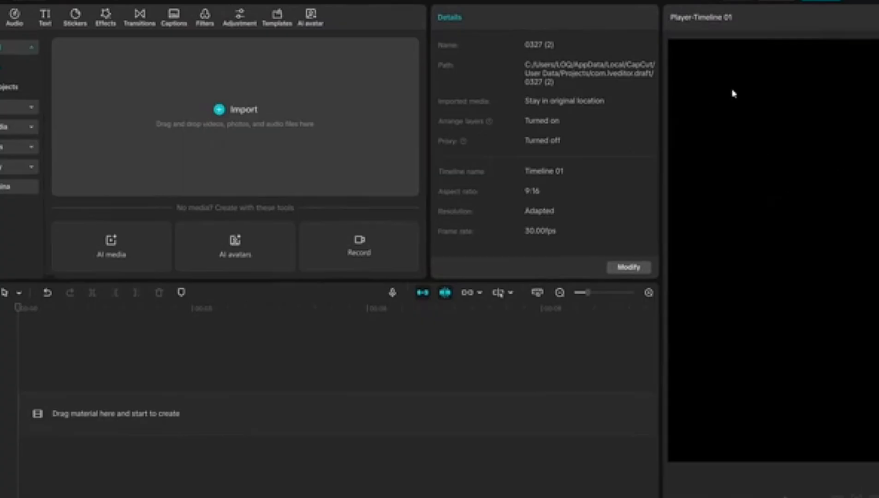
Add the plain white stock background to the timeline and scale it to 320% to fill the 9:16 frame
{"action": "left_click", "coordinate": [5, 176]}
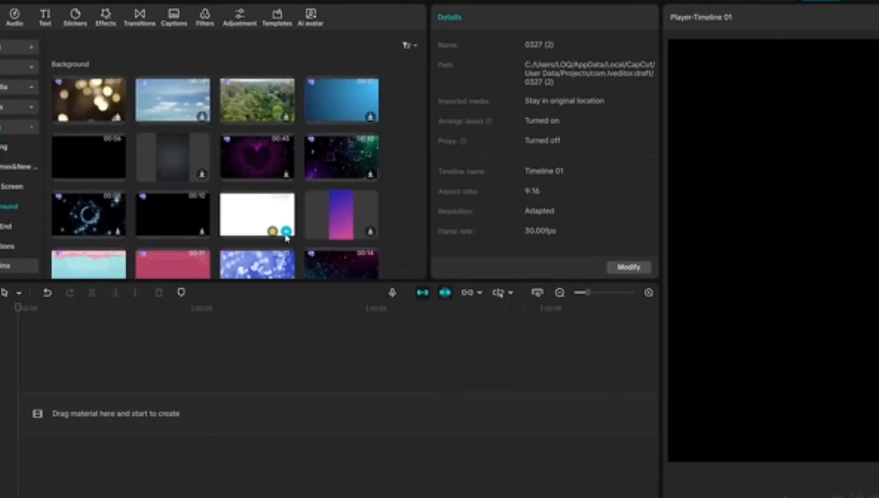
{"action": "left_click", "coordinate": [286, 232]}
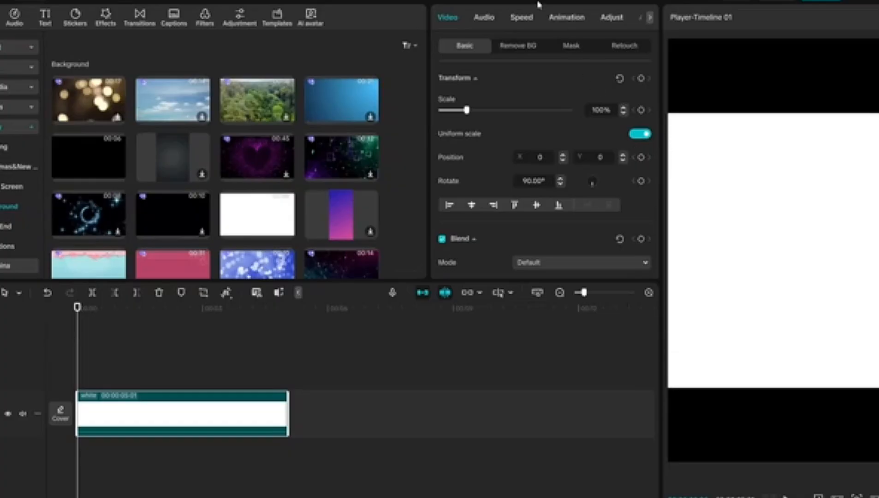
{"action": "left_click_drag", "start_coordinate": [466, 110], "coordinate": [525, 111]}
{"action": "left_click", "coordinate": [5, 47]}
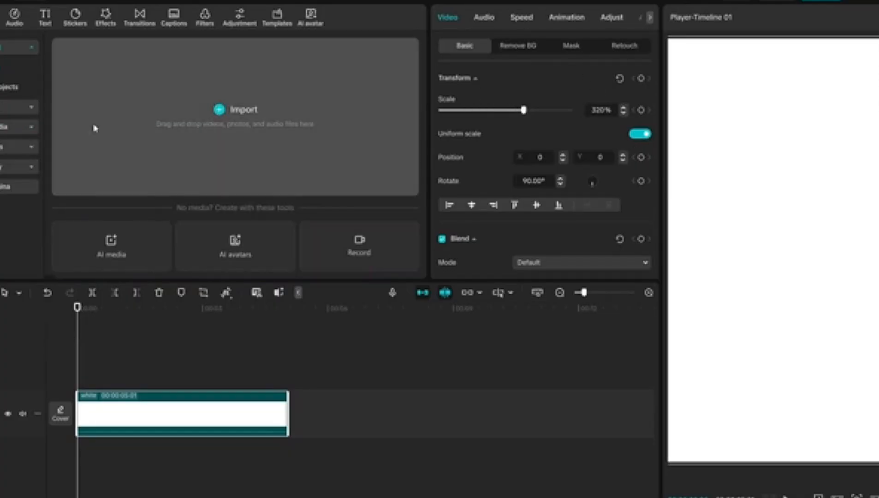
Darken the white background clip to grey by lowering its Whites adjustment
{"action": "left_click", "coordinate": [649, 294]}
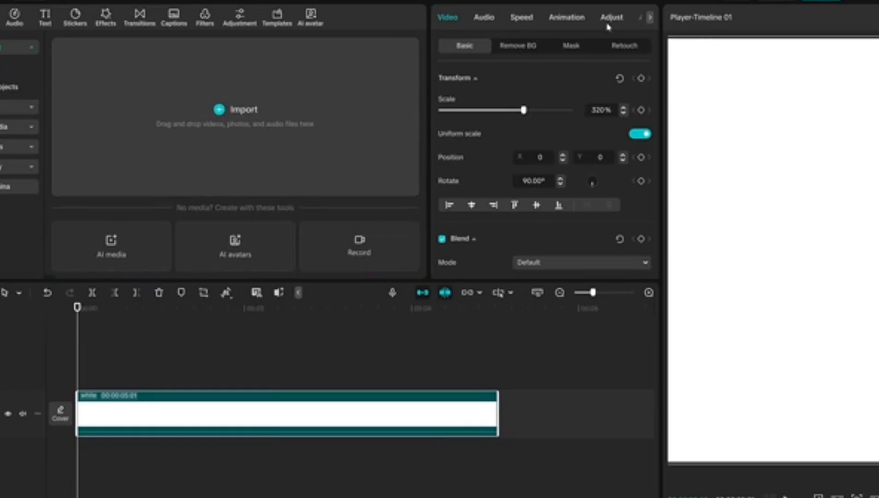
{"action": "left_click", "coordinate": [608, 27]}
{"action": "scroll", "coordinate": [569, 151], "scroll_direction": "down", "scroll_amount": 8}
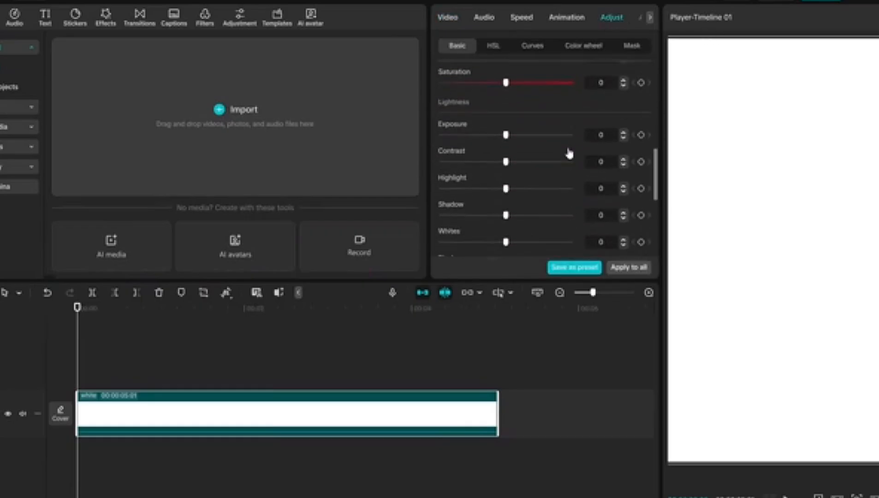
{"action": "scroll", "coordinate": [569, 152], "scroll_direction": "up", "scroll_amount": 3}
{"action": "scroll", "coordinate": [569, 152], "scroll_direction": "down", "scroll_amount": 6}
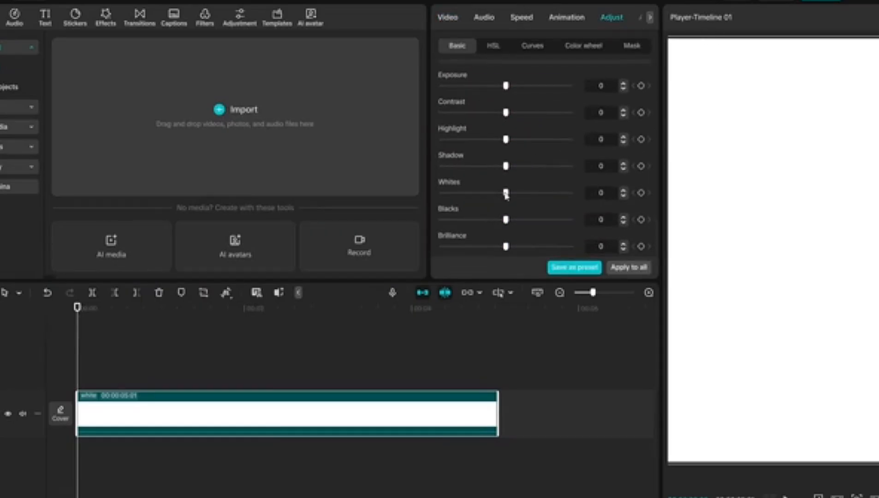
{"action": "left_click_drag", "start_coordinate": [506, 193], "coordinate": [452, 192]}
Mask the clip's grey adjustment with an inverted Filmstrip mask, widened and heavily feathered, leaving a soft white band across the middle
{"action": "left_click", "coordinate": [631, 46]}
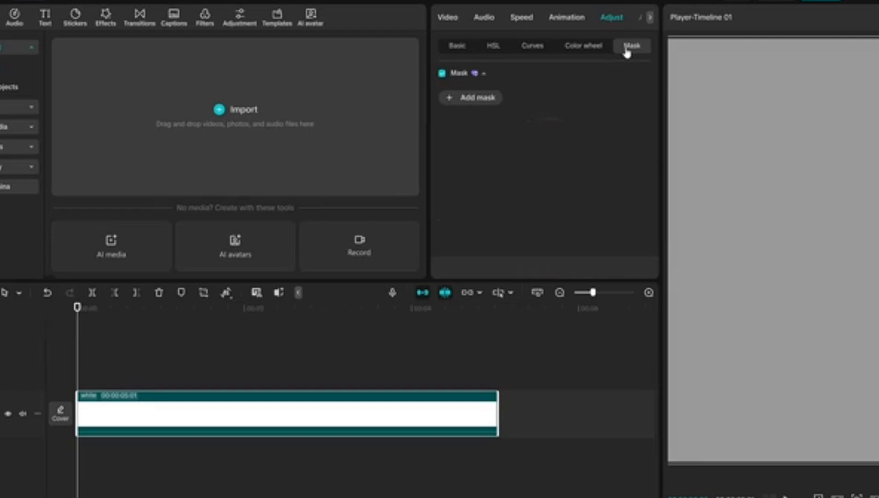
{"action": "left_click", "coordinate": [444, 98]}
{"action": "left_click", "coordinate": [511, 150]}
{"action": "scroll", "coordinate": [640, 186], "scroll_direction": "down", "scroll_amount": 3}
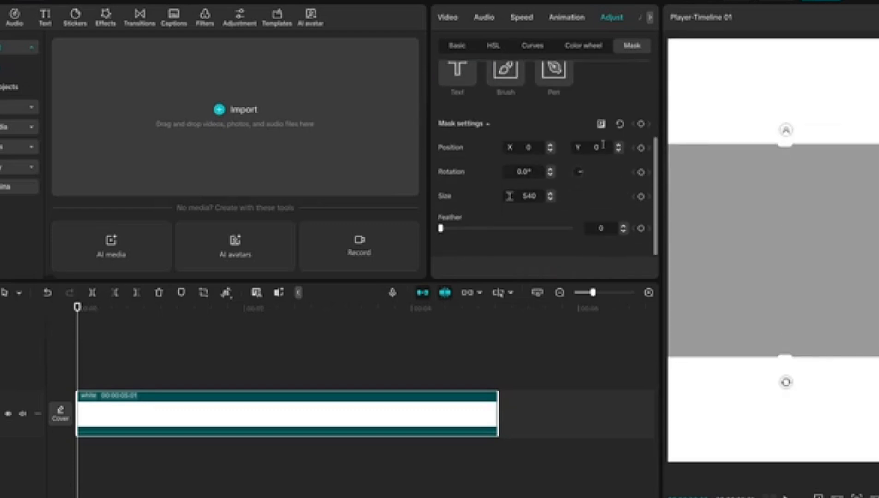
{"action": "left_click", "coordinate": [601, 125]}
{"action": "left_click_drag", "start_coordinate": [450, 230], "coordinate": [538, 229]}
{"action": "left_click_drag", "start_coordinate": [788, 137], "coordinate": [790, 135]}
{"action": "left_click", "coordinate": [62, 379]}
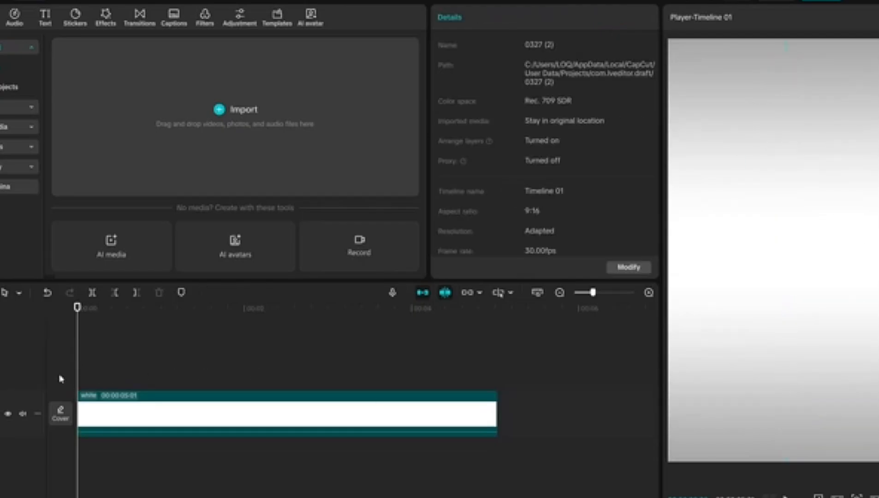
{"action": "left_click", "coordinate": [423, 409]}
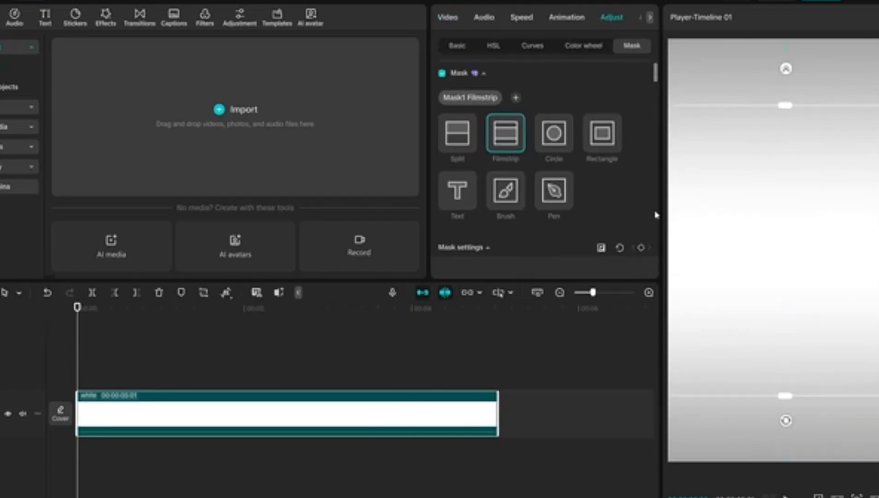
Place the green-screen brain video above the white clip at 2x speed and trim it to the white clip's end
{"action": "left_click_drag", "start_coordinate": [89, 100], "coordinate": [80, 368]}
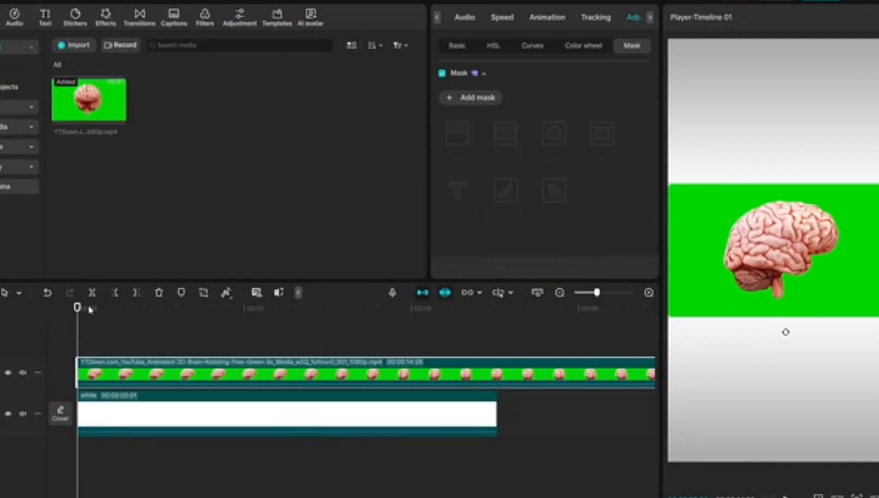
{"action": "left_click", "coordinate": [493, 20]}
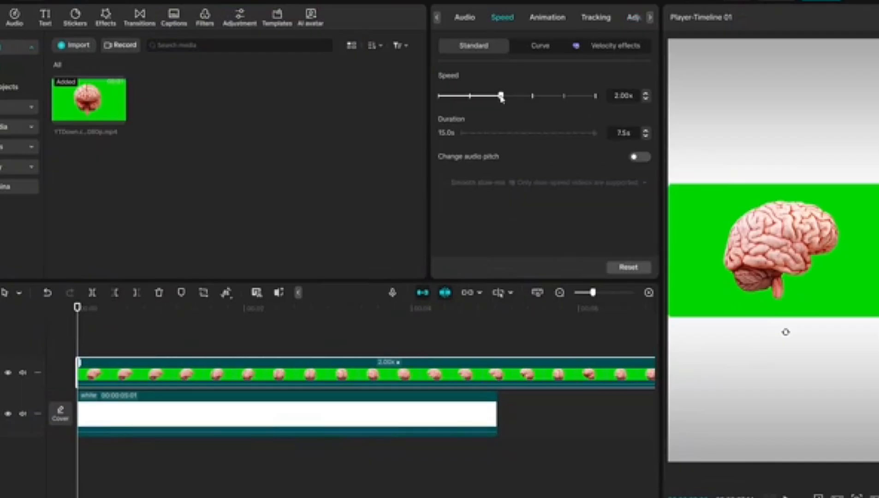
{"action": "left_click_drag", "start_coordinate": [77, 307], "coordinate": [495, 324]}
{"action": "key", "text": "w"}
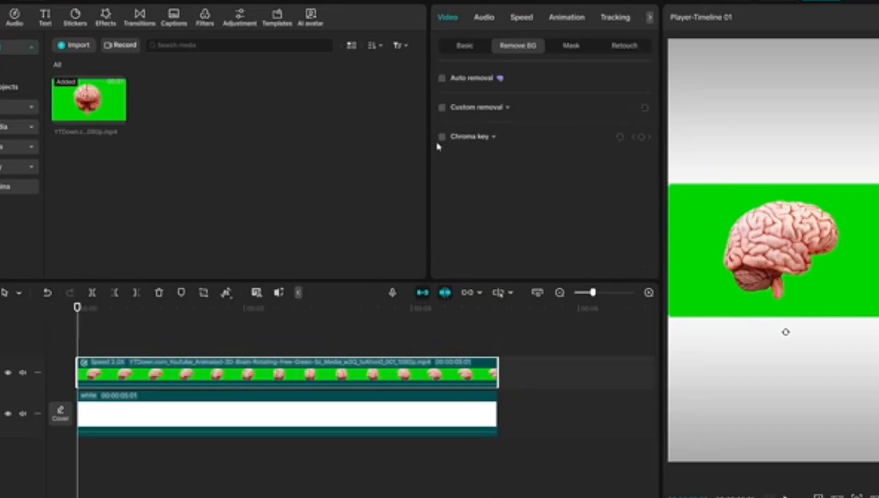
Key out the brain video's green background with Chroma key at an intensity of 75
{"action": "left_click", "coordinate": [442, 137]}
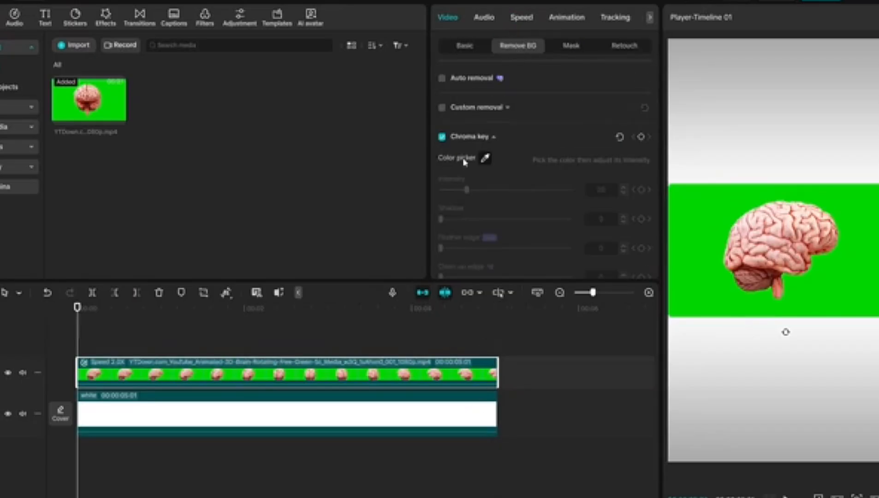
{"action": "left_click", "coordinate": [482, 159]}
{"action": "left_click", "coordinate": [703, 211]}
{"action": "left_click", "coordinate": [857, 496]}
{"action": "left_click_drag", "start_coordinate": [832, 480], "coordinate": [878, 481]}
{"action": "left_click_drag", "start_coordinate": [467, 190], "coordinate": [488, 195]}
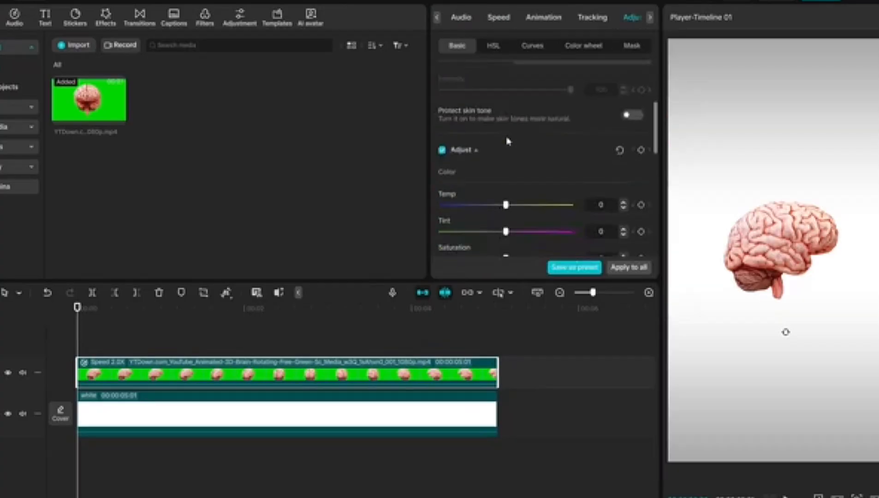
Make the brain clip black and white with saturation -50, contrast 5 and exposure 3
{"action": "scroll", "coordinate": [507, 148], "scroll_direction": "down", "scroll_amount": 3}
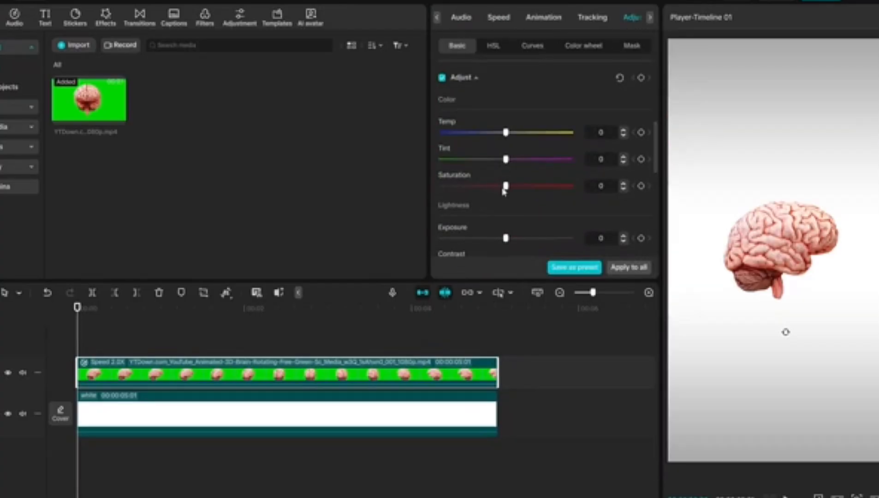
{"action": "scroll", "coordinate": [538, 210], "scroll_direction": "down", "scroll_amount": 2}
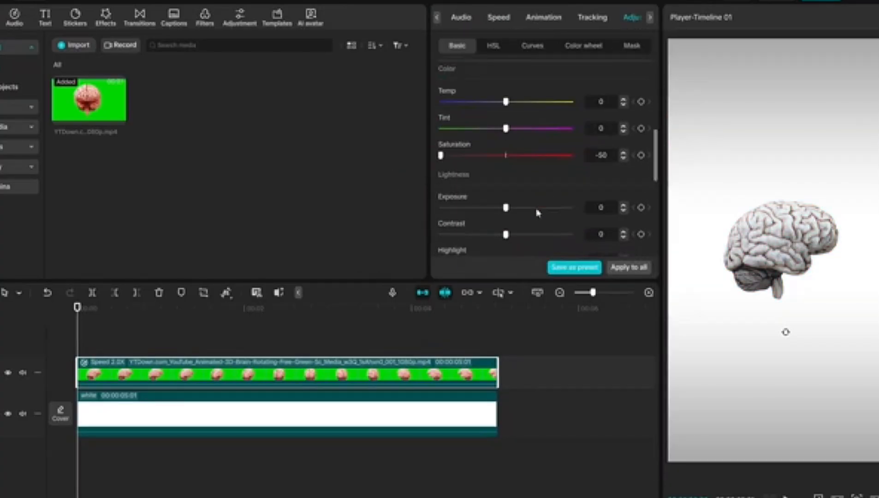
{"action": "left_click", "coordinate": [511, 221]}
{"action": "left_click_drag", "start_coordinate": [507, 193], "coordinate": [510, 194]}
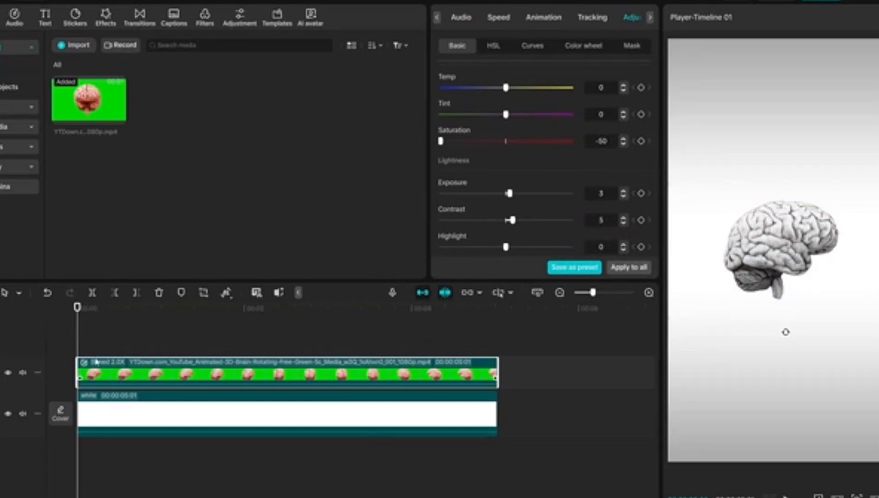
Duplicate the brain clip onto a new layer and flatten the copy's Luma curve to turn it black
{"action": "left_click", "coordinate": [121, 369]}
{"action": "left_click", "coordinate": [139, 365]}
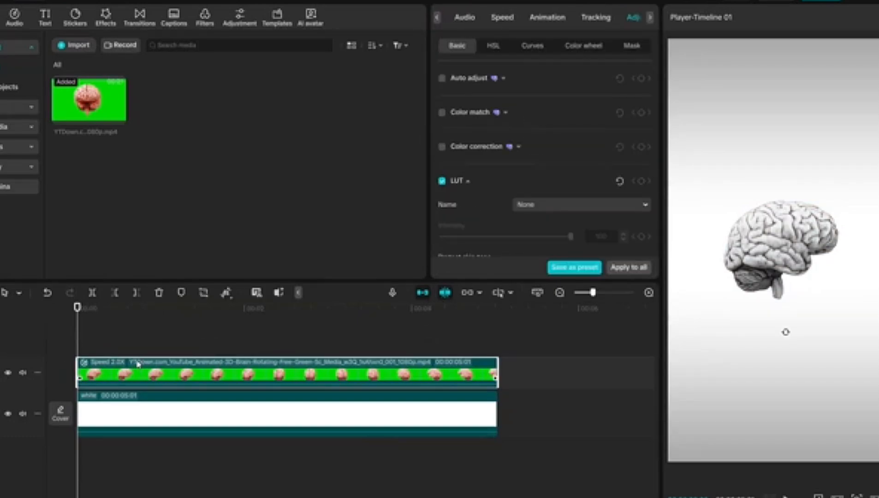
{"action": "key", "text": "ctrl+c"}
{"action": "key", "text": "ctrl+v"}
{"action": "left_click", "coordinate": [530, 46]}
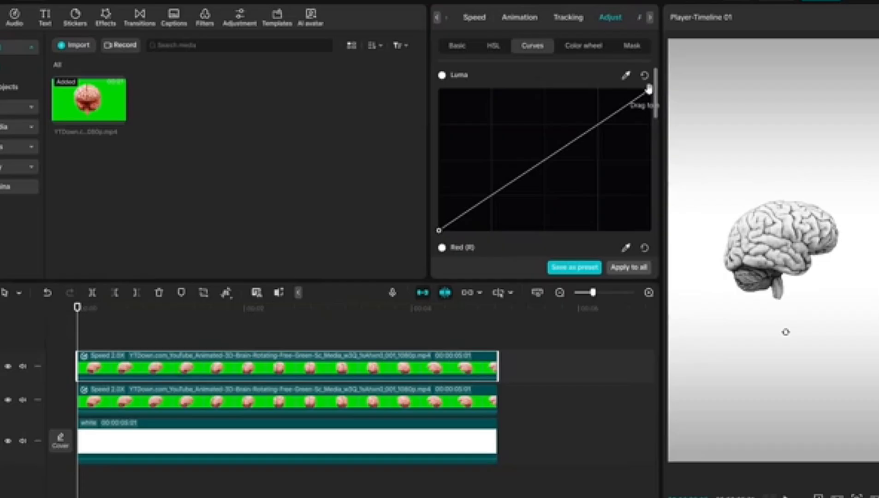
{"action": "left_click_drag", "start_coordinate": [649, 89], "coordinate": [700, 277]}
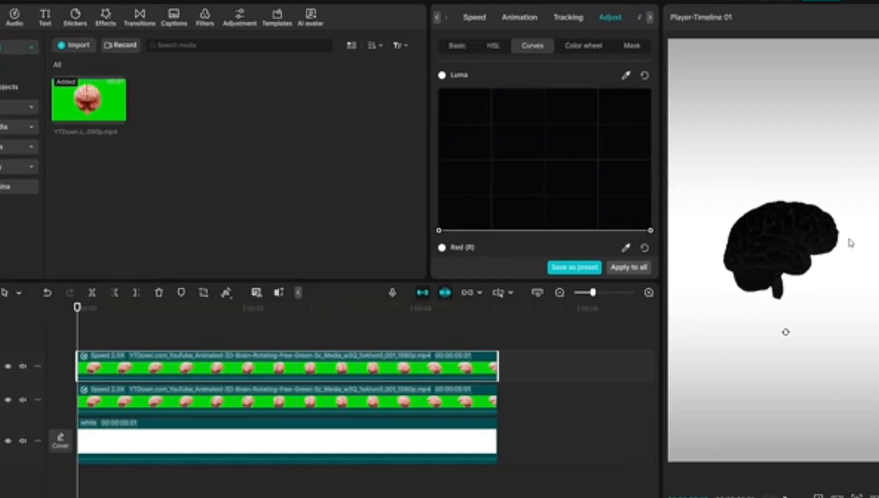
Turn the black copy into a blurred, semi-transparent shadow offset down and to the right beneath the original brain, using the Blur effect
{"action": "left_click_drag", "start_coordinate": [373, 367], "coordinate": [373, 420]}
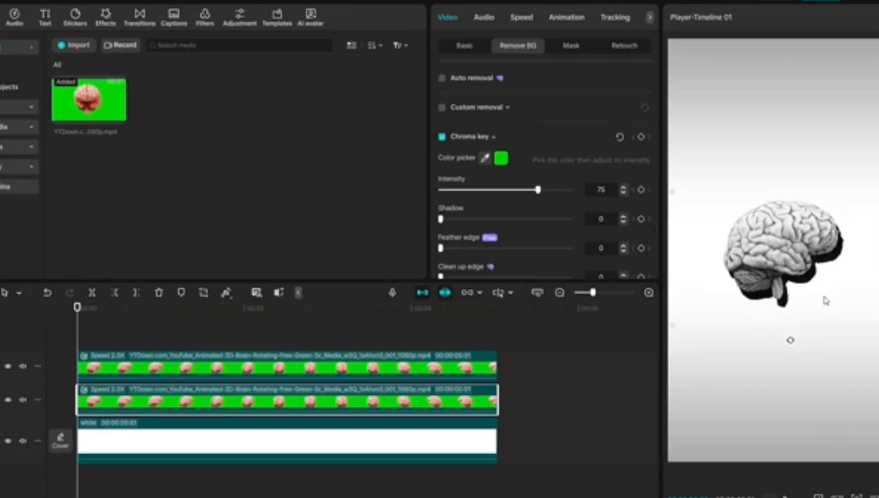
{"action": "left_click_drag", "start_coordinate": [268, 197], "coordinate": [305, 399]}
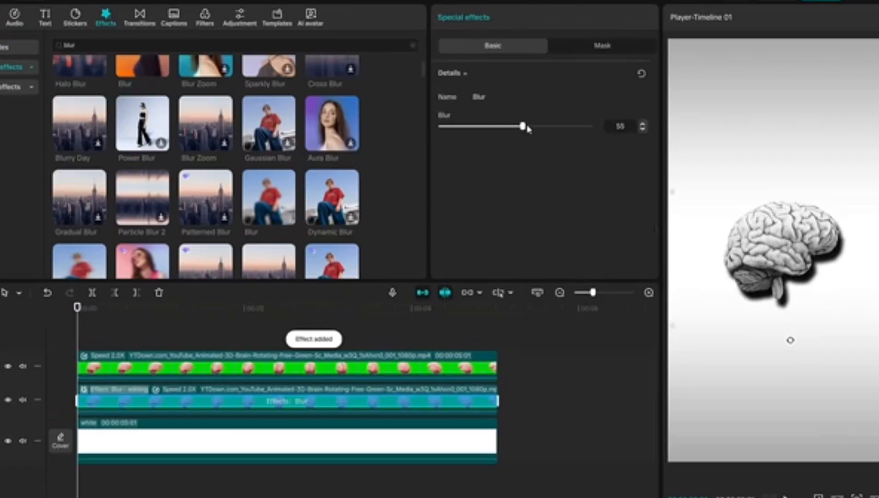
{"action": "left_click_drag", "start_coordinate": [269, 197], "coordinate": [329, 398]}
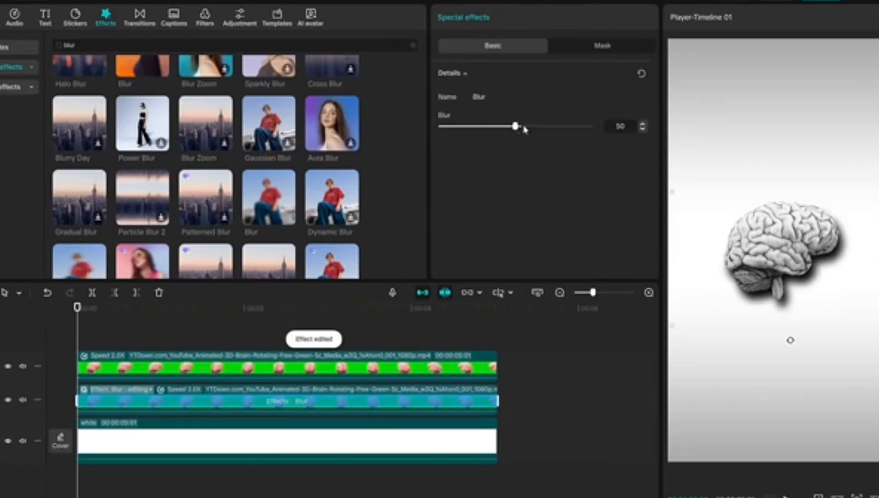
{"action": "left_click_drag", "start_coordinate": [525, 129], "coordinate": [593, 128]}
{"action": "left_click", "coordinate": [527, 358]}
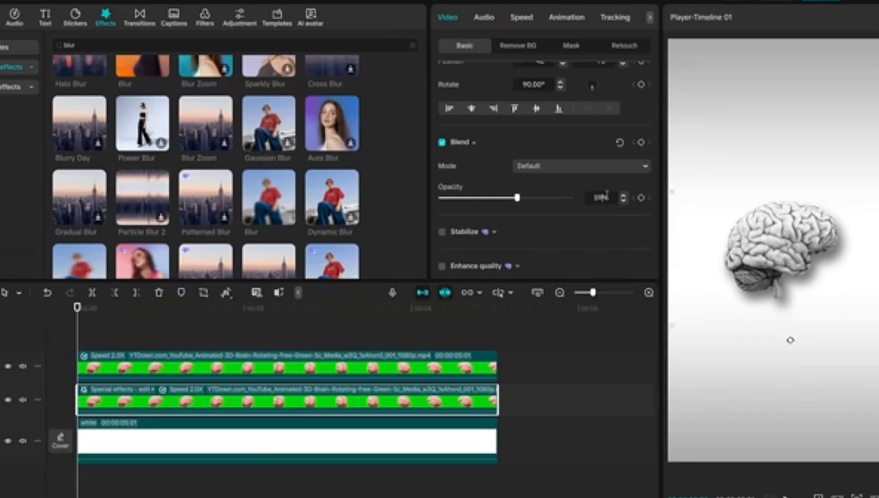
{"action": "key", "text": "space"}
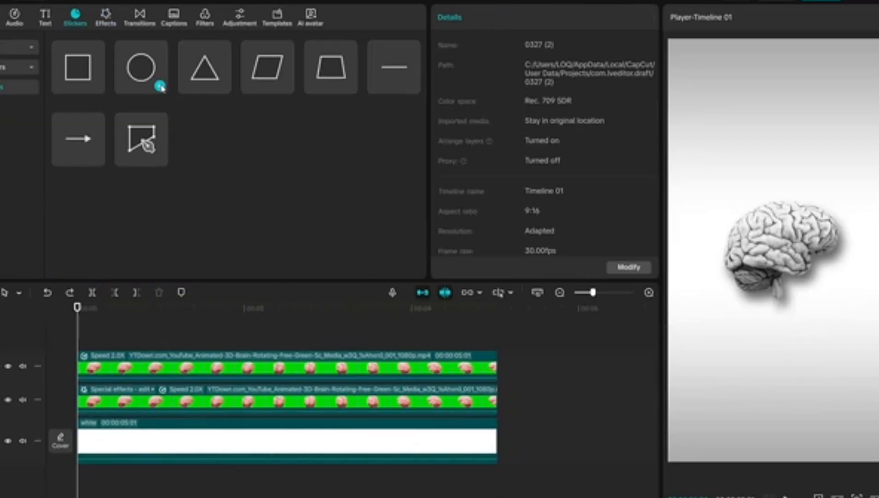
Add a circle shape from the start, move it beneath both brain layers and extend it to the clips' end
{"action": "left_click", "coordinate": [161, 88]}
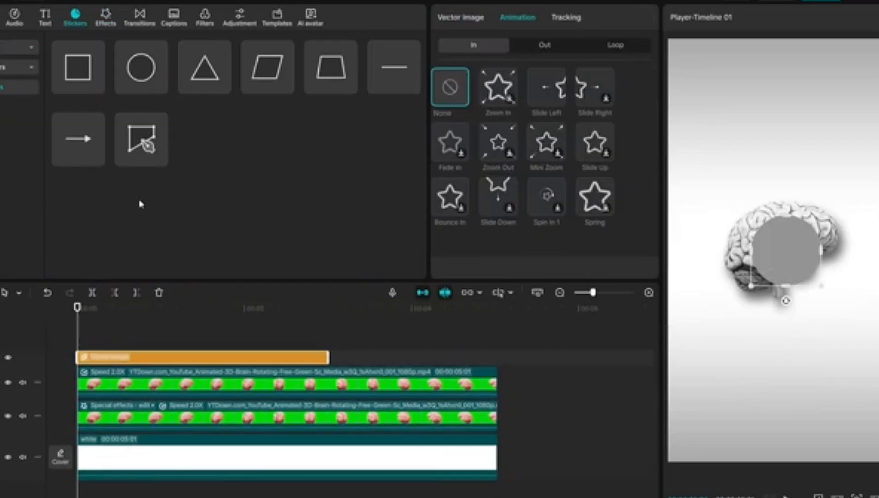
{"action": "left_click_drag", "start_coordinate": [138, 358], "coordinate": [138, 419]}
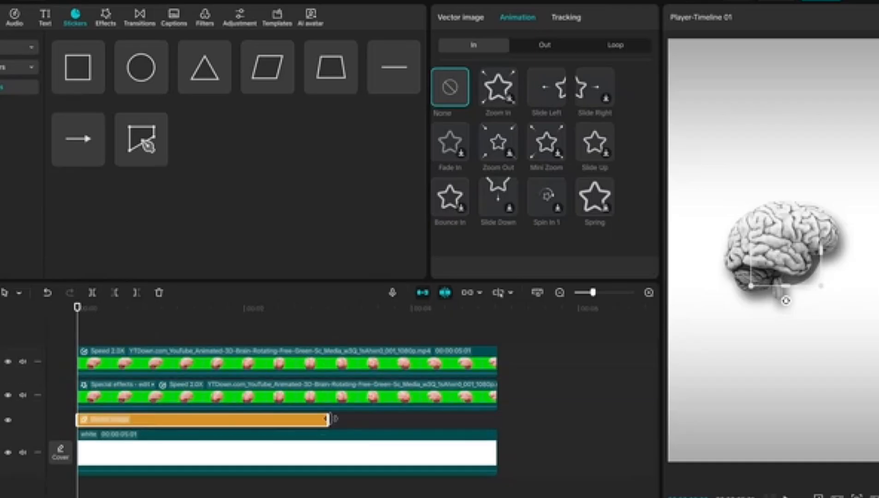
{"action": "left_click_drag", "start_coordinate": [329, 420], "coordinate": [498, 420]}
Scale the circle to 205% and give it a near-black fill
{"action": "left_click_drag", "start_coordinate": [475, 105], "coordinate": [501, 105]}
{"action": "scroll", "coordinate": [503, 138], "scroll_direction": "down", "scroll_amount": 2}
{"action": "left_click", "coordinate": [504, 191]}
{"action": "left_click_drag", "start_coordinate": [505, 242], "coordinate": [480, 361]}
Animate the circle with Transform keyframes, growing from 57% scale at the start to 205% at one second
{"action": "scroll", "coordinate": [557, 128], "scroll_direction": "up", "scroll_amount": 2}
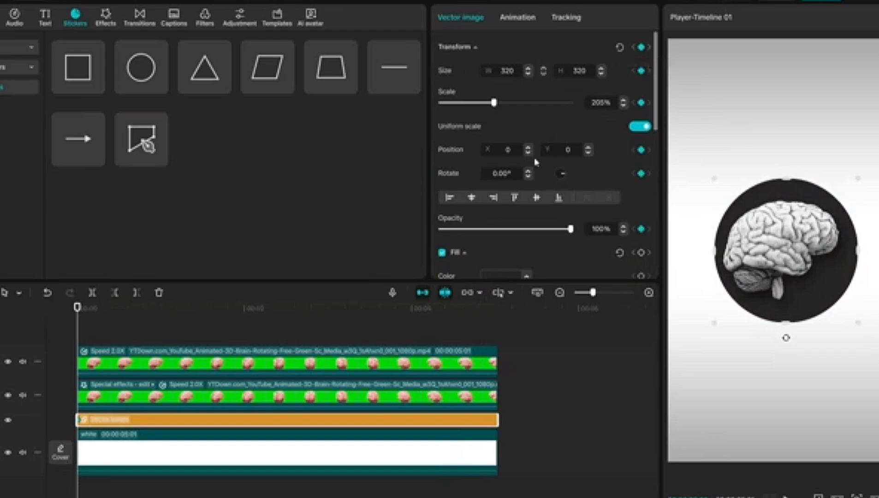
{"action": "left_click_drag", "start_coordinate": [117, 317], "coordinate": [160, 324]}
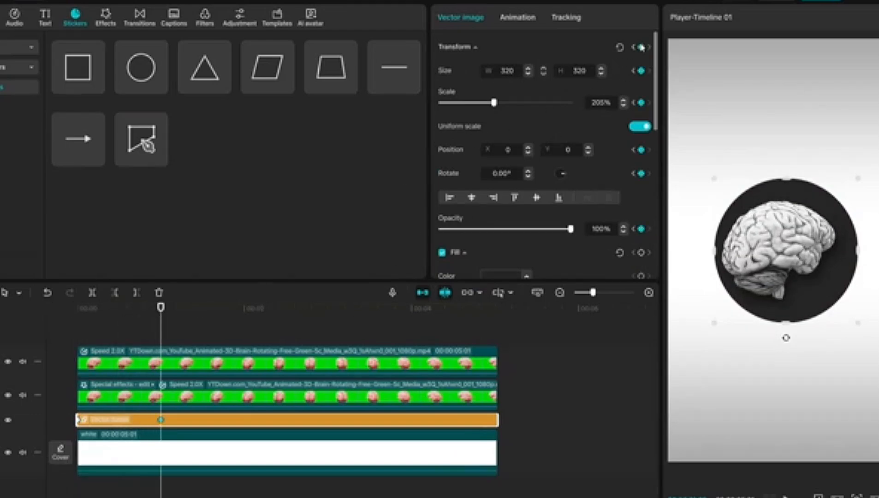
{"action": "left_click", "coordinate": [75, 316]}
{"action": "left_click_drag", "start_coordinate": [494, 102], "coordinate": [464, 102]}
Open the circle's keyframe graph and shape its Scale curve to rise fast, overshoot and settle at the second keyframe
{"action": "right_click", "coordinate": [132, 427]}
{"action": "left_click", "coordinate": [173, 493]}
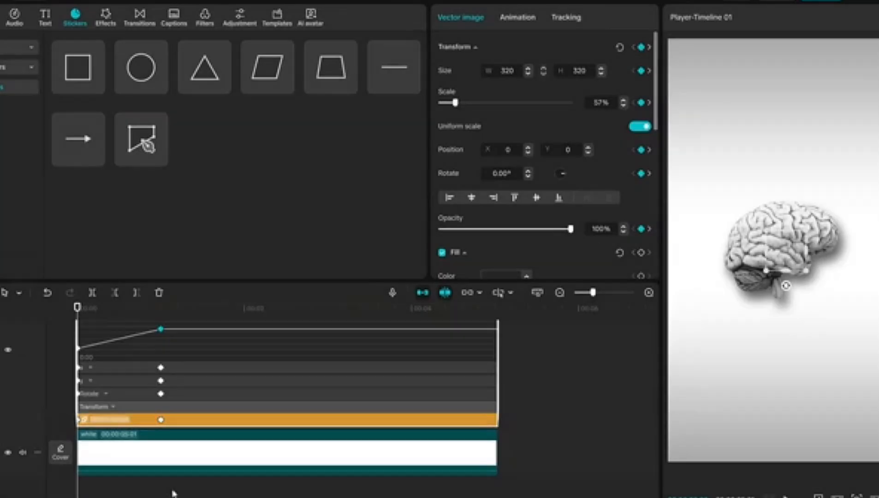
{"action": "scroll", "coordinate": [134, 371], "scroll_direction": "up", "scroll_amount": 2}
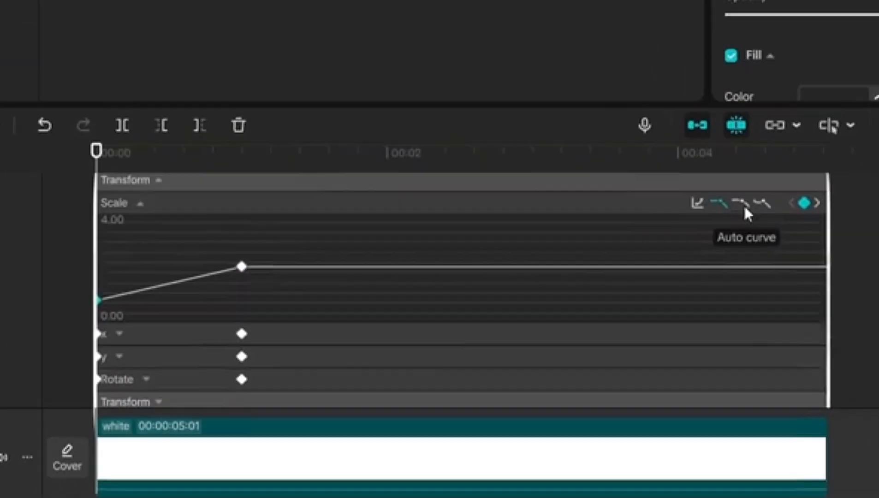
{"action": "left_click", "coordinate": [447, 337]}
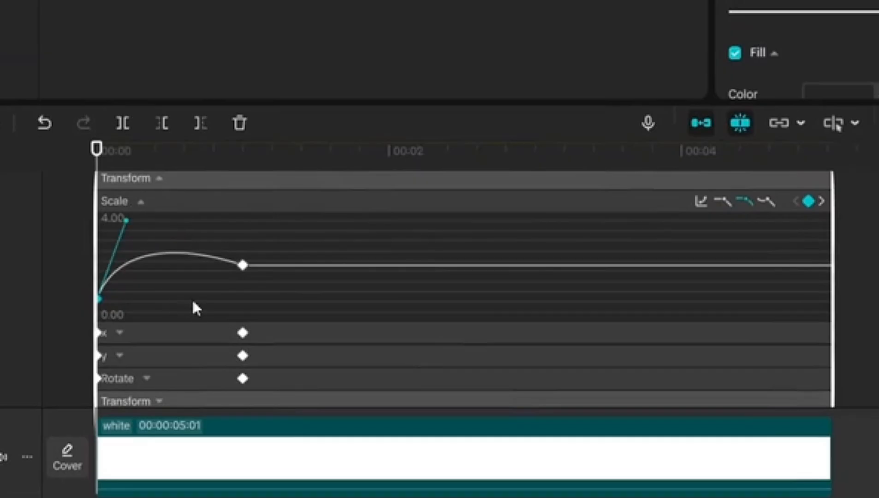
{"action": "left_click", "coordinate": [744, 201]}
{"action": "left_click", "coordinate": [61, 250]}
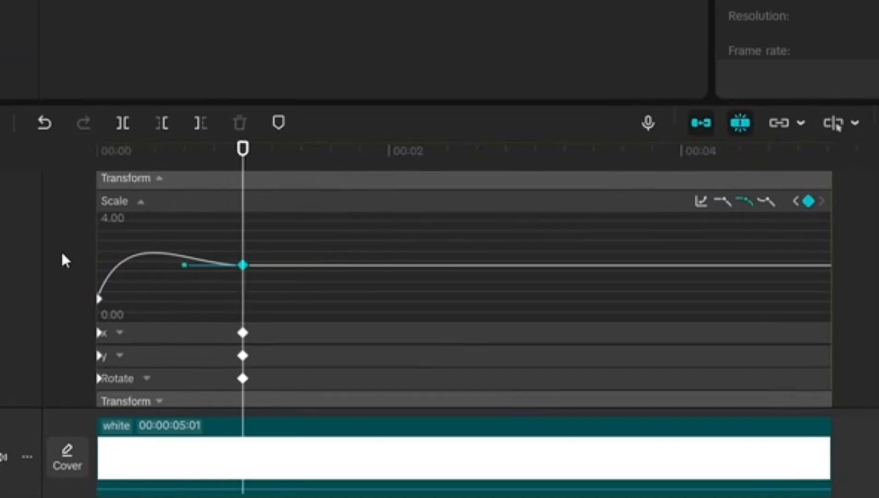
{"action": "left_click", "coordinate": [99, 299]}
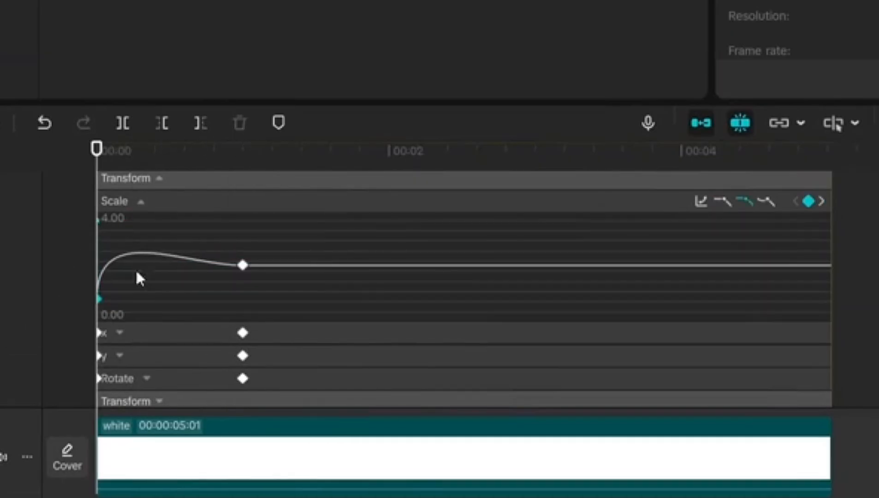
Adjust the circle's Scale curve handle at the second keyframe, play back the motion and close its keyframe graph
{"action": "left_click", "coordinate": [243, 265]}
{"action": "left_click_drag", "start_coordinate": [185, 265], "coordinate": [185, 261]}
{"action": "left_click", "coordinate": [45, 258]}
{"action": "key", "text": "space"}
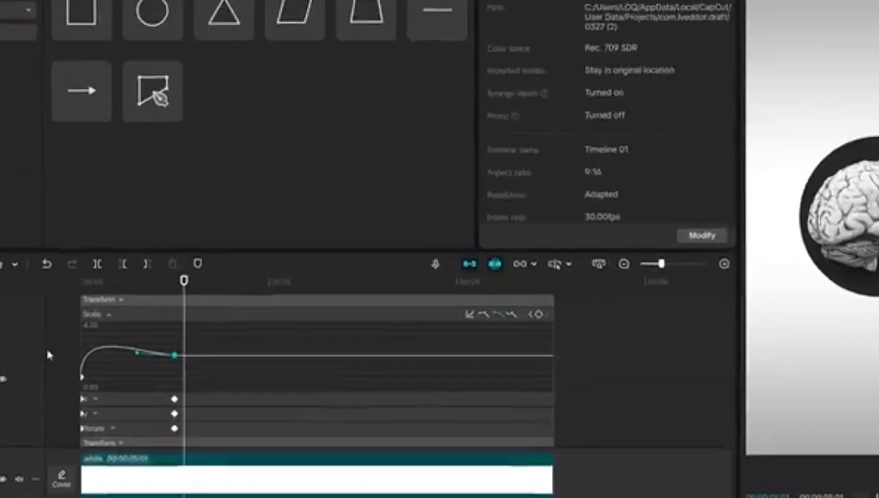
{"action": "left_click", "coordinate": [46, 274]}
{"action": "scroll", "coordinate": [204, 408], "scroll_direction": "down", "scroll_amount": 2}
{"action": "left_click", "coordinate": [204, 421]}
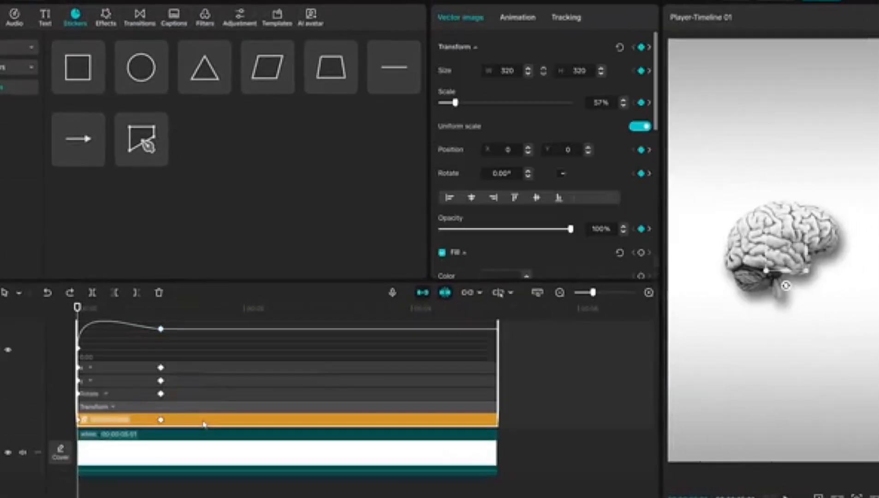
{"action": "right_click", "coordinate": [204, 423]}
{"action": "left_click", "coordinate": [245, 494]}
Combine the two brain layers into one compound clip
{"action": "left_click_drag", "start_coordinate": [528, 353], "coordinate": [458, 401]}
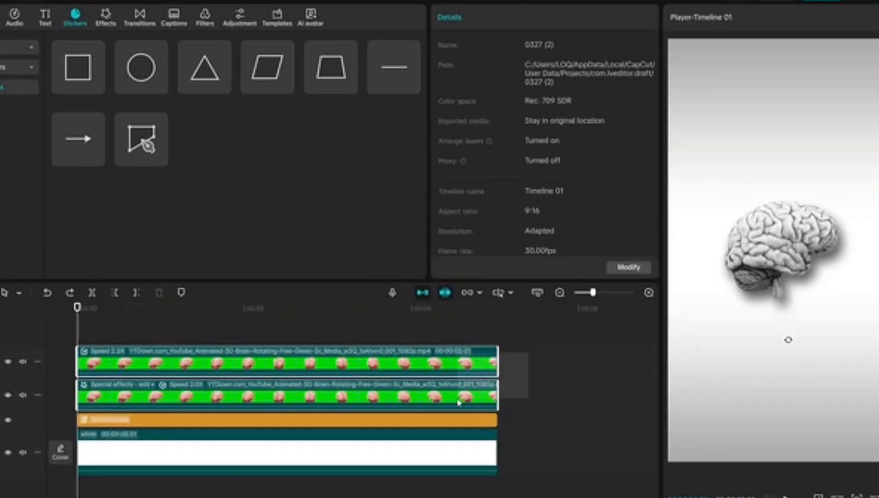
{"action": "right_click", "coordinate": [458, 402]}
{"action": "left_click", "coordinate": [484, 277]}
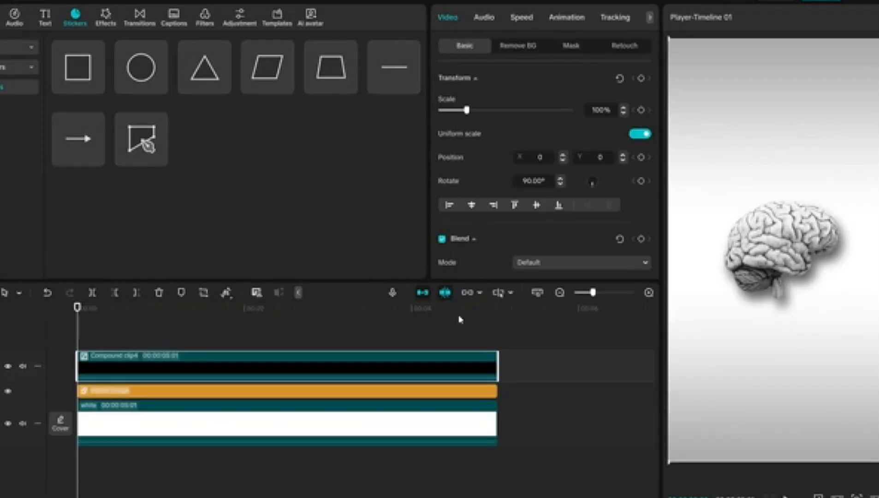
Add a text layer from the start to the clips' end containing a long row of hyphens in dark grey
{"action": "left_click", "coordinate": [44, 18]}
{"action": "left_click", "coordinate": [97, 85]}
{"action": "left_click_drag", "start_coordinate": [329, 356], "coordinate": [497, 357]}
{"action": "left_click_drag", "start_coordinate": [489, 74], "coordinate": [355, 76]}
{"action": "type", "text": "--------------------------------------------------------------------------------"}
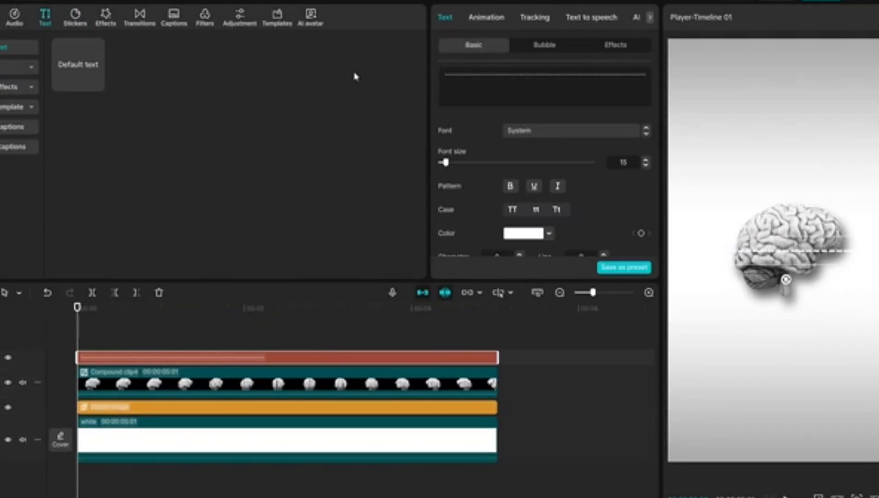
{"action": "left_click", "coordinate": [523, 233]}
{"action": "left_click", "coordinate": [483, 279]}
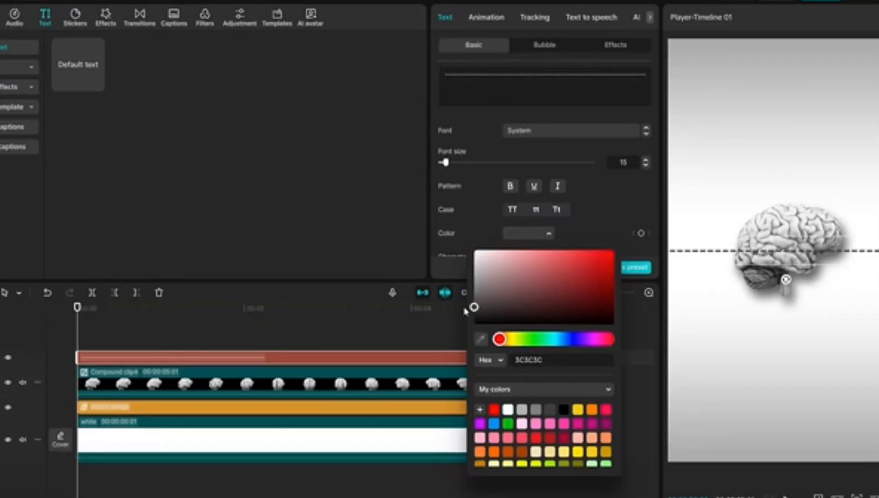
Curve the hyphen text into a ring around the dark circle and give it a longer Type 1 entrance animation
{"action": "scroll", "coordinate": [484, 230], "scroll_direction": "down", "scroll_amount": 10}
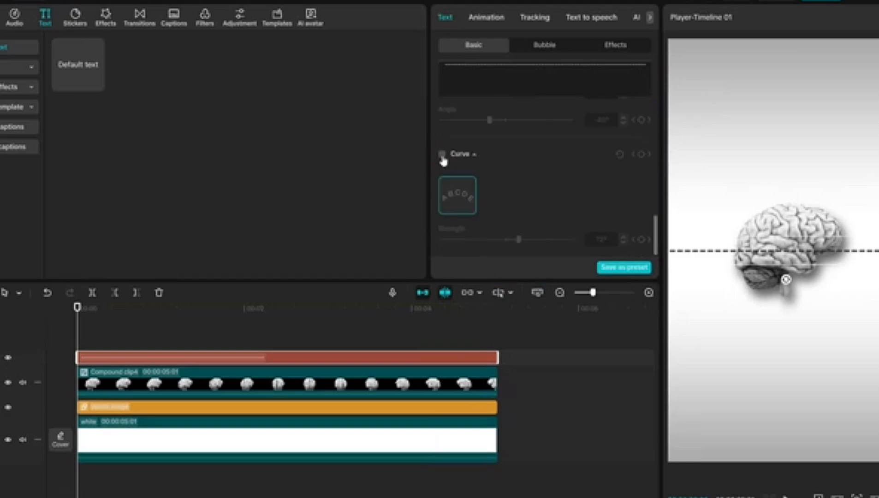
{"action": "left_click", "coordinate": [442, 154]}
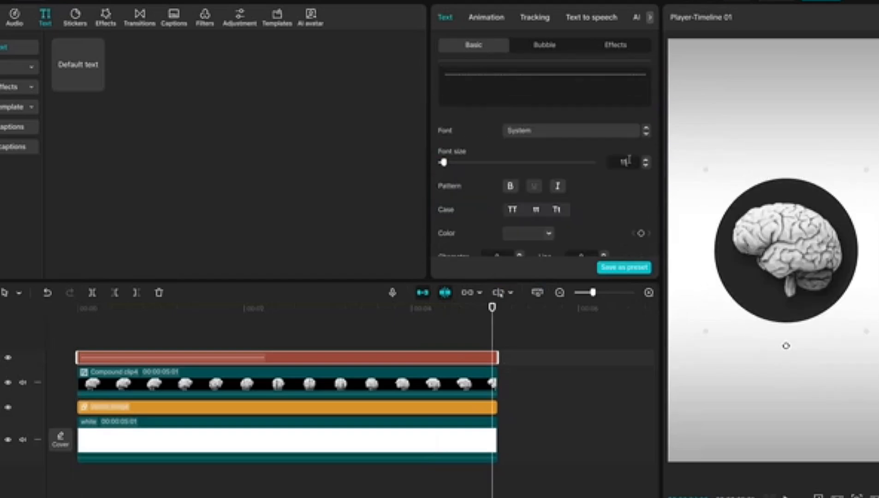
{"action": "left_click", "coordinate": [492, 17]}
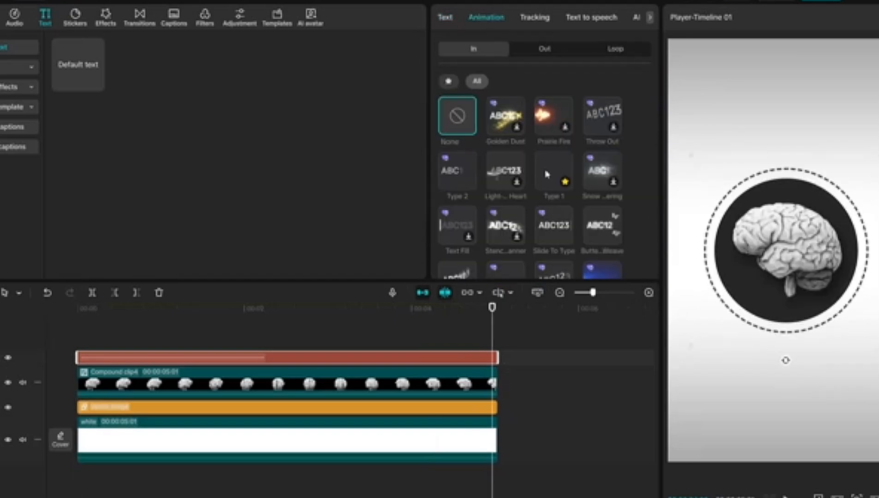
{"action": "left_click", "coordinate": [548, 173]}
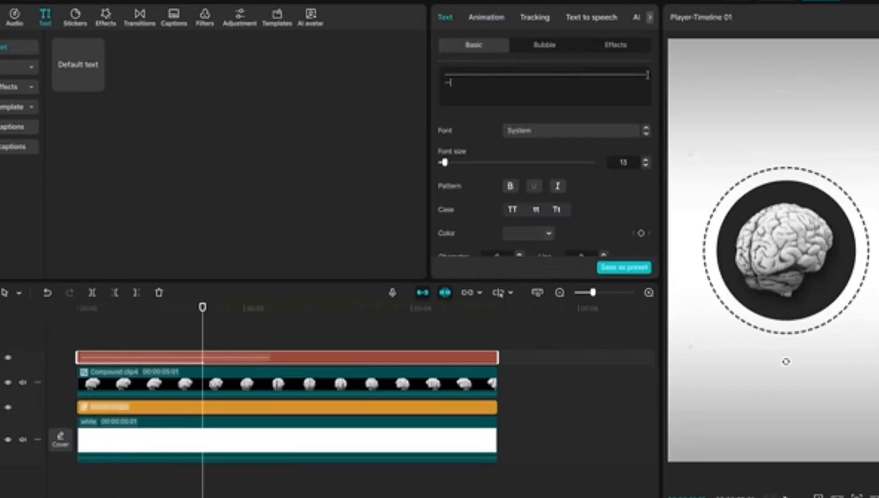
Add more hyphens to the ring text, set its font size to 11 and play back the drawing-on effect
{"action": "type", "text": "-------"}
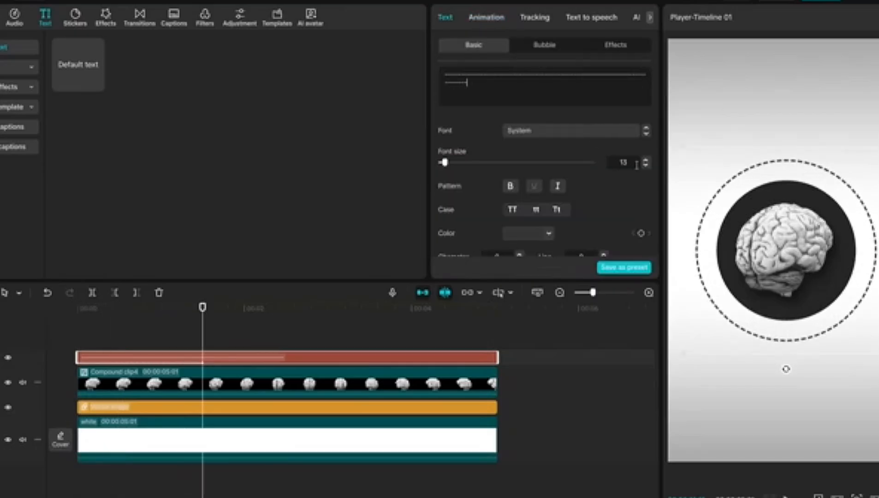
{"action": "left_click", "coordinate": [646, 165]}
{"action": "left_click", "coordinate": [646, 165]}
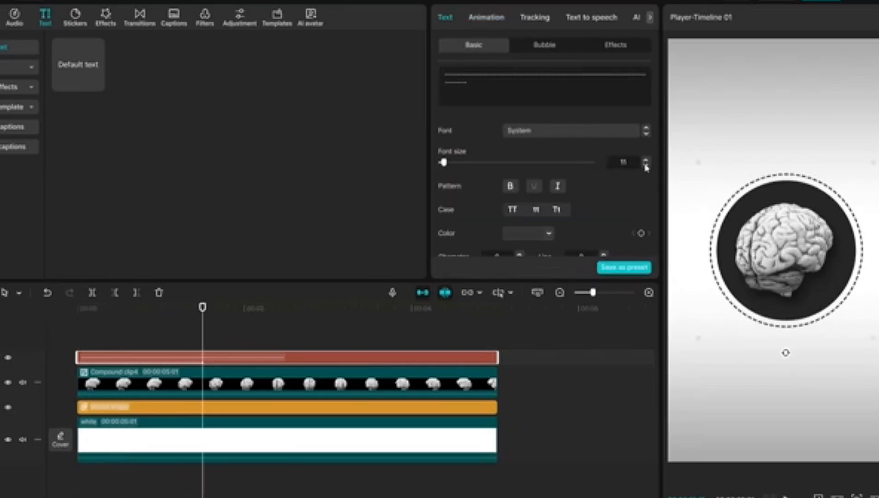
{"action": "left_click", "coordinate": [54, 367]}
{"action": "key", "text": "space"}
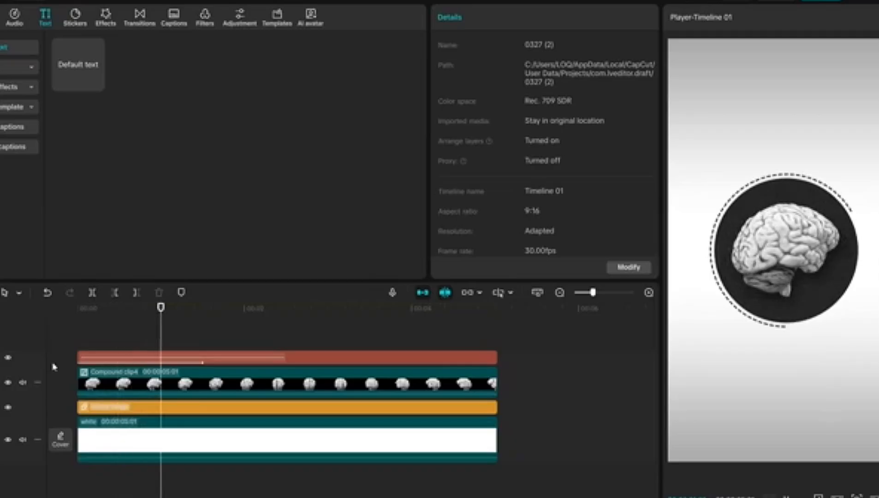
{"action": "left_click", "coordinate": [54, 367]}
Add a near-black text layer reading "Creativity" from the start to the clips' end
{"action": "left_click", "coordinate": [97, 83]}
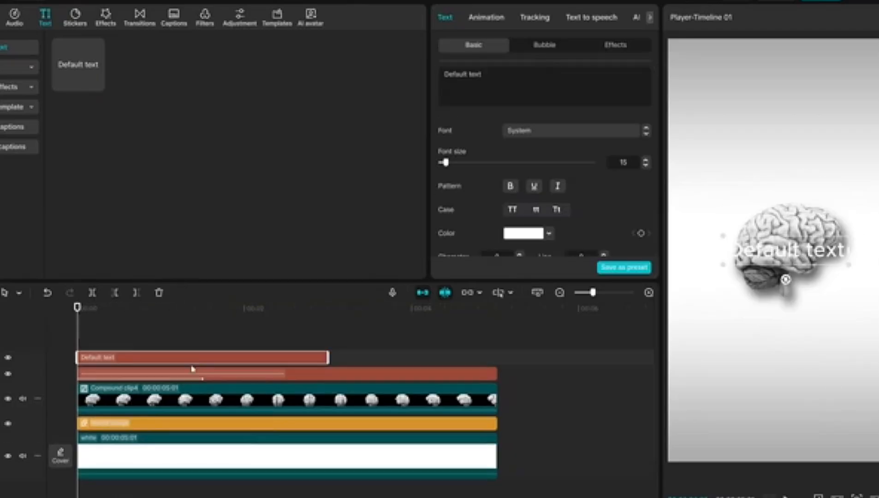
{"action": "left_click_drag", "start_coordinate": [341, 351], "coordinate": [498, 355]}
{"action": "key", "text": "ctrl+a"}
{"action": "type", "text": "Cre"}
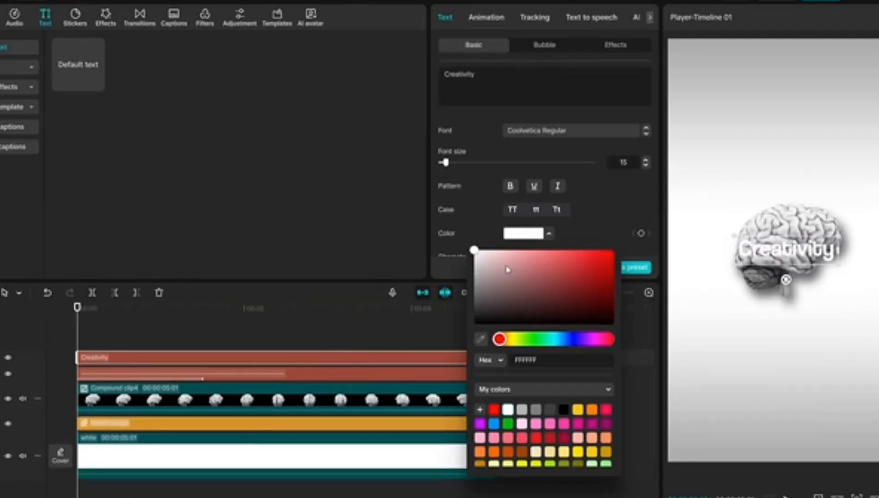
{"action": "left_click_drag", "start_coordinate": [506, 268], "coordinate": [449, 323]}
{"action": "left_click", "coordinate": [443, 321]}
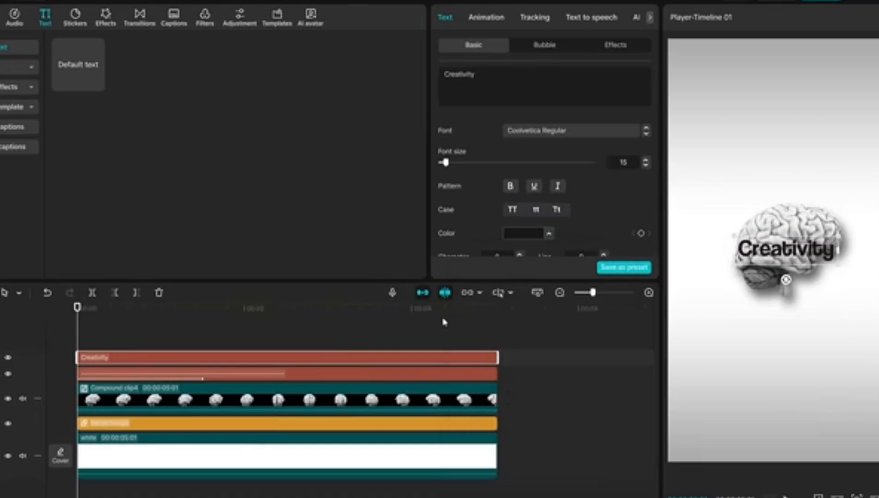
Place "Creativity" above the brain in larger SF Pro Display Bold and apply the Type 1 entrance animation
{"action": "left_click_drag", "start_coordinate": [785, 246], "coordinate": [785, 138]}
{"action": "left_click", "coordinate": [572, 131]}
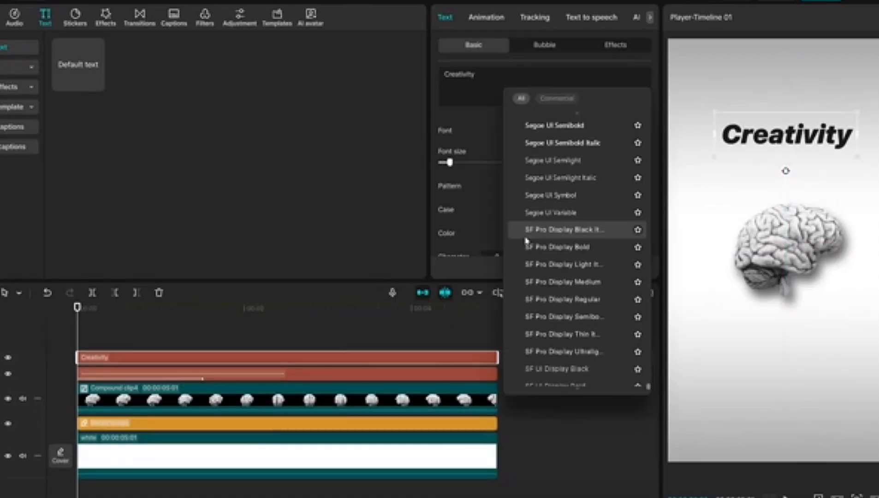
{"action": "left_click", "coordinate": [529, 247]}
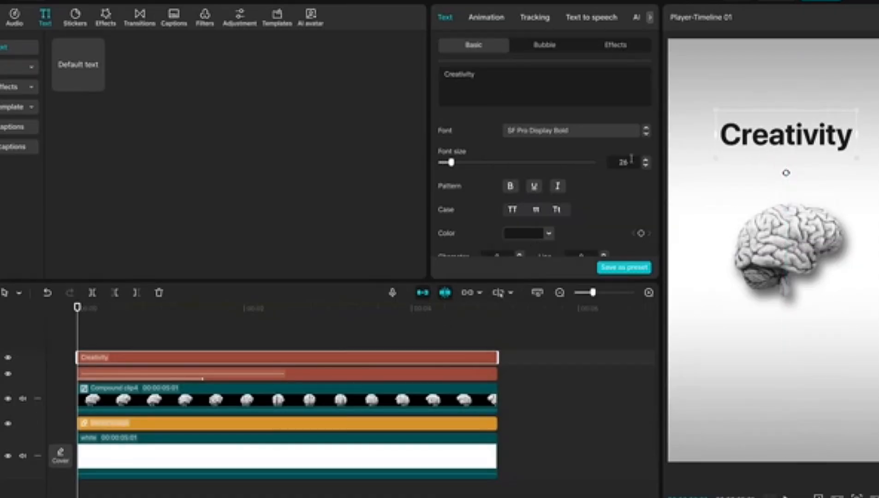
{"action": "left_click", "coordinate": [487, 18]}
{"action": "left_click", "coordinate": [554, 173]}
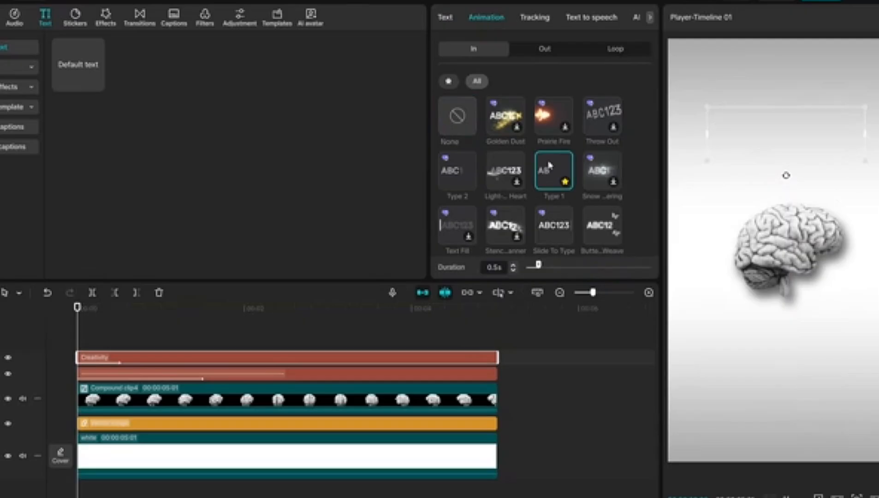
Add a square shape just after the start, extend it to the clips' end and flatten it to height 142 beneath "Creativity"
{"action": "left_click", "coordinate": [75, 18]}
{"action": "left_click", "coordinate": [94, 88]}
{"action": "left_click_drag", "start_coordinate": [342, 357], "coordinate": [497, 357]}
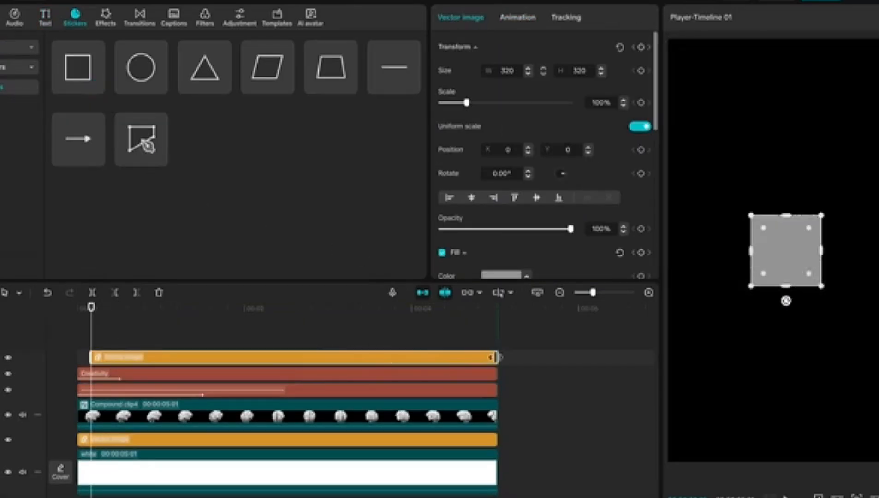
{"action": "left_click_drag", "start_coordinate": [788, 251], "coordinate": [788, 164]}
{"action": "key", "text": "space"}
{"action": "key", "text": "space"}
{"action": "left_click_drag", "start_coordinate": [786, 197], "coordinate": [786, 178]}
{"action": "left_click_drag", "start_coordinate": [797, 169], "coordinate": [798, 151]}
Give the bar a dark grey fill, widen it and align it with the start of the word "Creativity"
{"action": "left_click", "coordinate": [507, 275]}
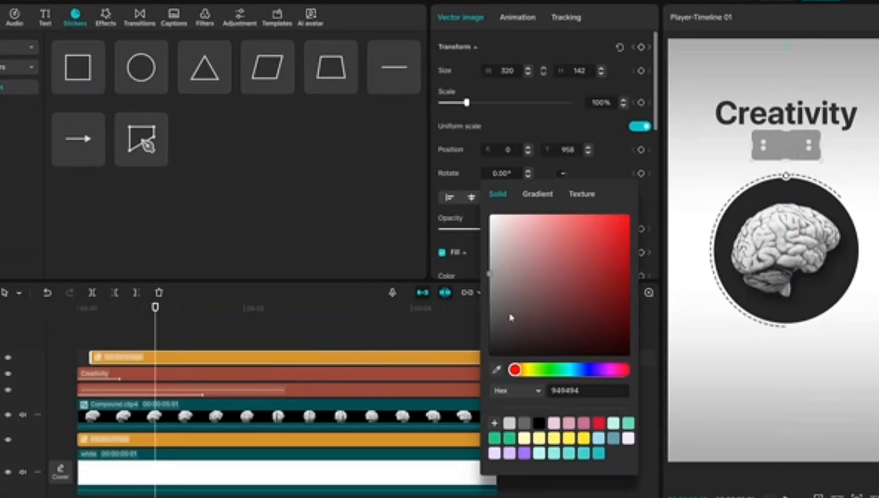
{"action": "left_click_drag", "start_coordinate": [510, 316], "coordinate": [490, 328]}
{"action": "left_click_drag", "start_coordinate": [822, 145], "coordinate": [850, 144]}
{"action": "left_click_drag", "start_coordinate": [788, 133], "coordinate": [796, 143]}
Add a text layer reading "is seeing things" from about half a second to the clips' end
{"action": "left_click", "coordinate": [44, 17]}
{"action": "left_click", "coordinate": [96, 83]}
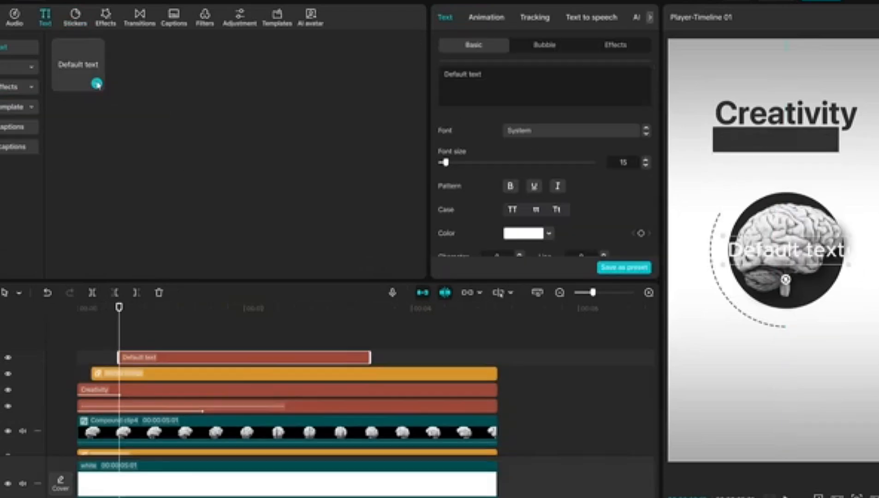
{"action": "left_click_drag", "start_coordinate": [369, 357], "coordinate": [497, 357]}
{"action": "type", "text": "is seeing thin"}
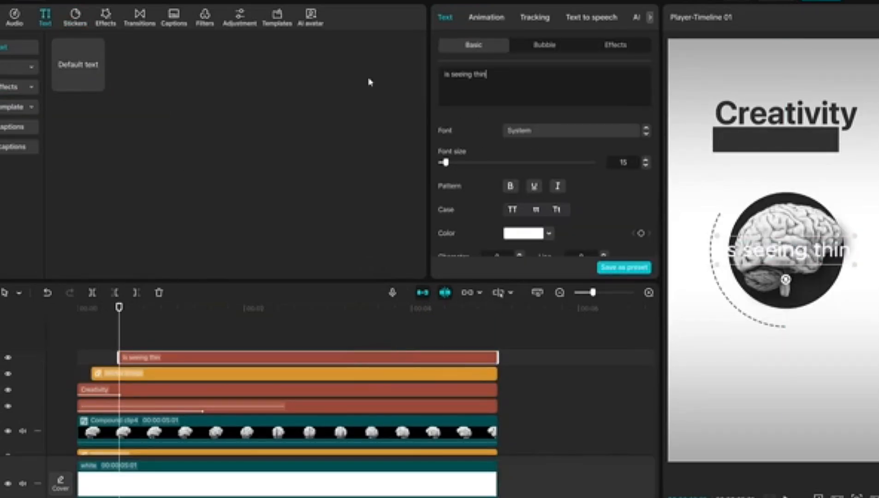
{"action": "type", "text": "gs"}
Set "is seeing things" in the CRONDE font and fit it inside the dark bar under "Creativity"
{"action": "left_click", "coordinate": [556, 130]}
{"action": "left_click", "coordinate": [546, 228]}
{"action": "left_click_drag", "start_coordinate": [837, 252], "coordinate": [827, 141]}
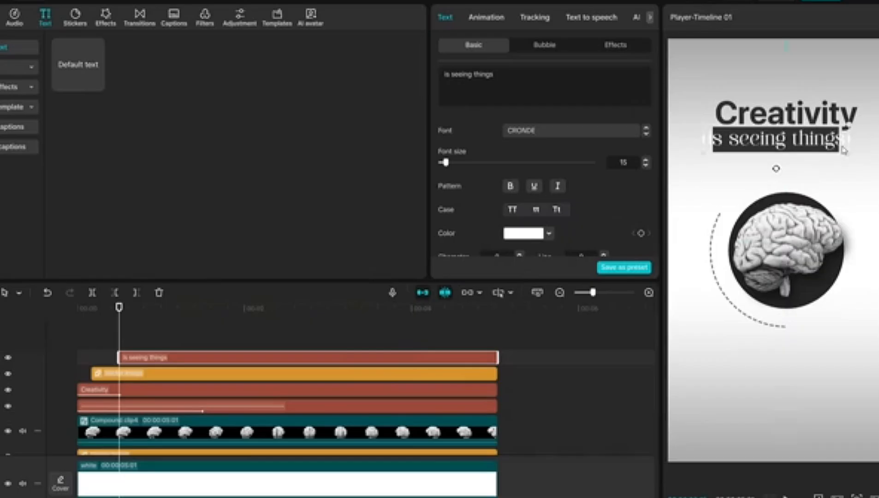
{"action": "key", "text": "Down"}
{"action": "key", "text": "Down"}
{"action": "key", "text": "Down"}
{"action": "left_click", "coordinate": [153, 331]}
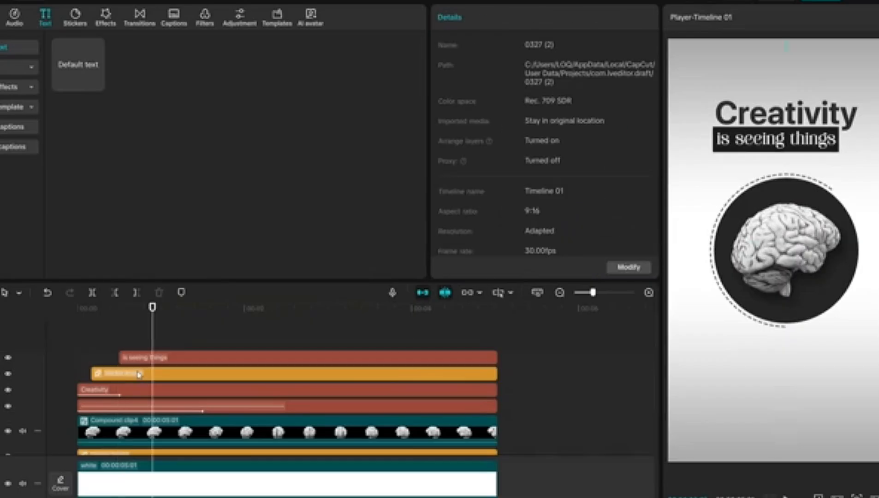
Apply the Slide Right entrance animation to the dark bar and Type 1 to the "is seeing things" text
{"action": "left_click", "coordinate": [138, 375]}
{"action": "left_click", "coordinate": [518, 18]}
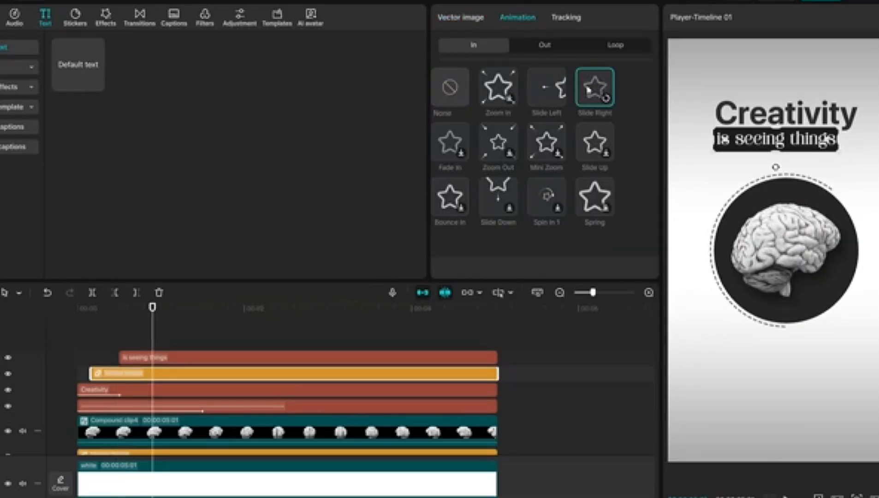
{"action": "left_click", "coordinate": [198, 355]}
{"action": "left_click", "coordinate": [489, 19]}
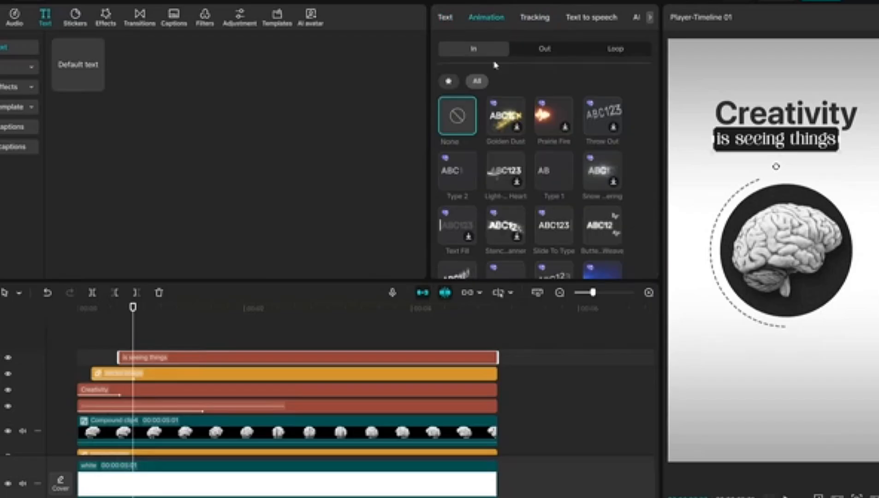
{"action": "left_click", "coordinate": [556, 174]}
{"action": "left_click", "coordinate": [64, 373]}
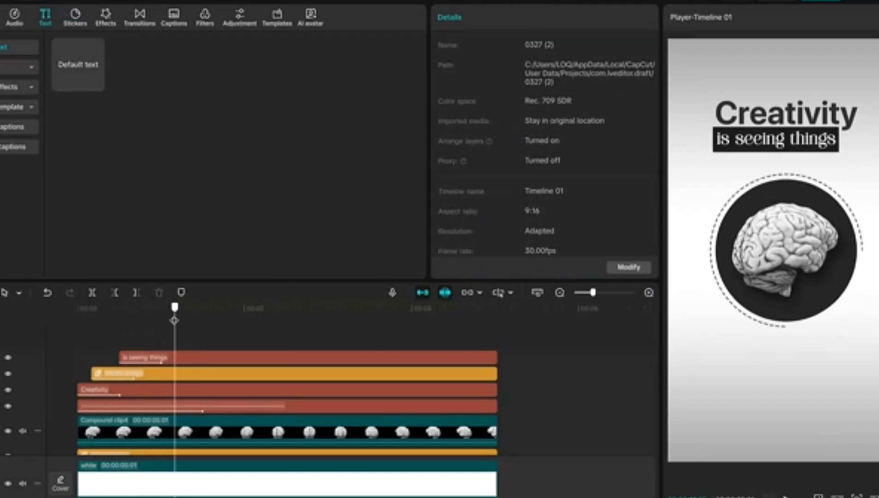
Add a text layer reading "Differently" from just after one second to the clips' end
{"action": "mouse_move", "coordinate": [67, 60]}
{"action": "left_click", "coordinate": [97, 84]}
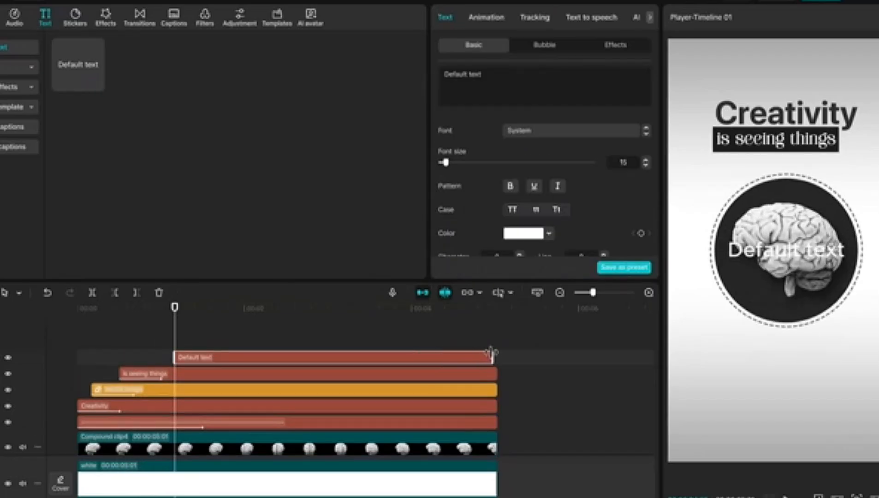
{"action": "left_click", "coordinate": [497, 77]}
{"action": "type", "text": "Diffe"}
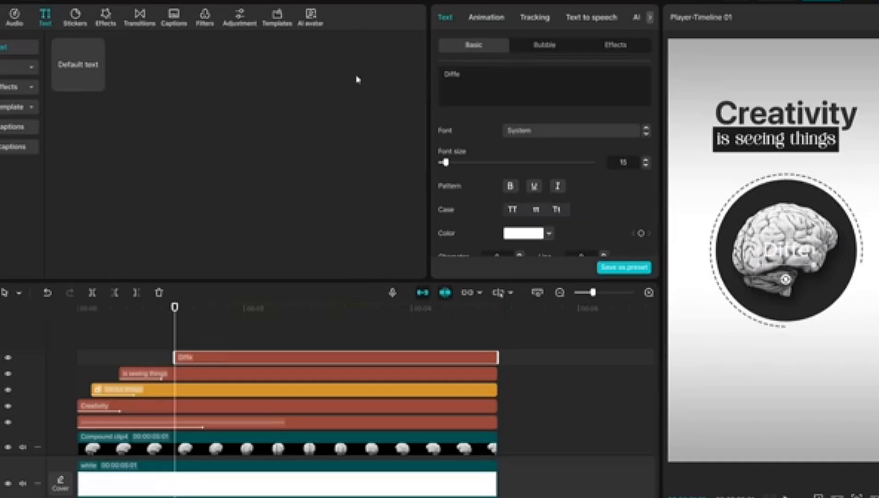
Set "Differently" in Coolvetica Regular, size 20, colour 151515, and place it below the dashed ring
{"action": "left_click", "coordinate": [518, 133]}
{"action": "scroll", "coordinate": [580, 155], "scroll_direction": "down", "scroll_amount": 15}
{"action": "scroll", "coordinate": [580, 139], "scroll_direction": "up", "scroll_amount": 15}
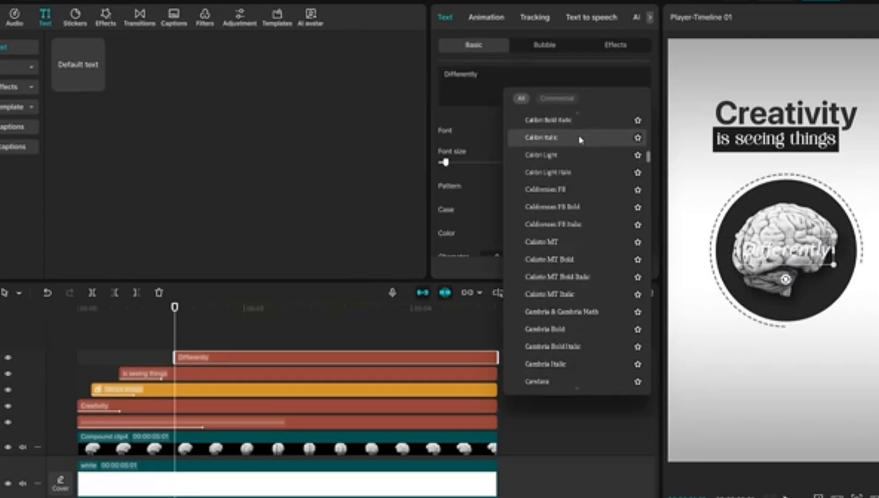
{"action": "left_click", "coordinate": [577, 190]}
{"action": "left_click_drag", "start_coordinate": [787, 249], "coordinate": [787, 362]}
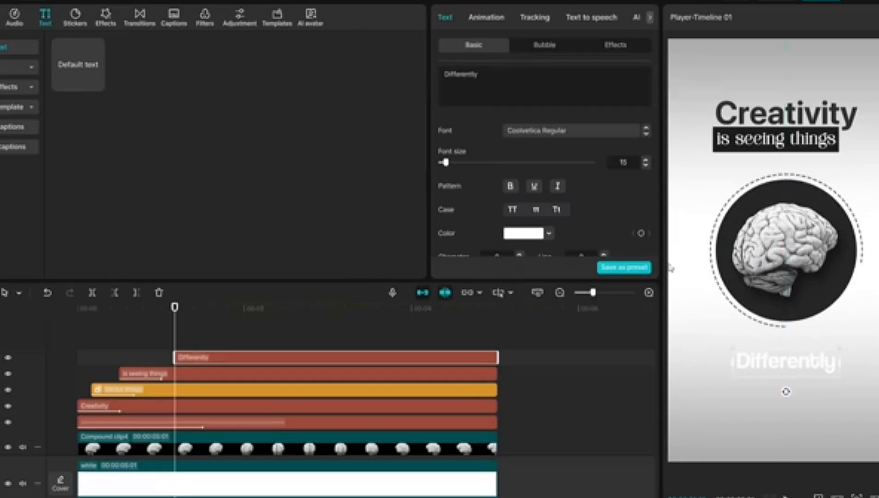
{"action": "left_click", "coordinate": [529, 239]}
{"action": "left_click_drag", "start_coordinate": [489, 307], "coordinate": [461, 323]}
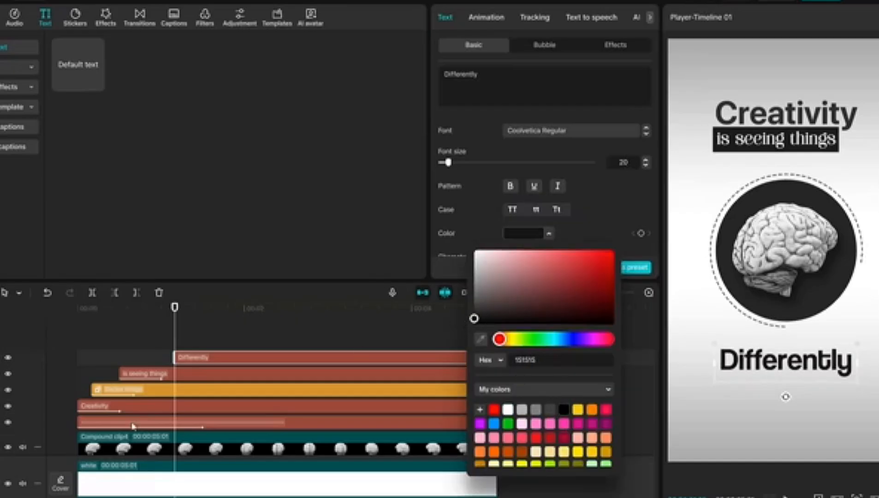
Apply the School Trip entrance animation to "Differently" with a duration of 0.7 s
{"action": "left_click", "coordinate": [486, 17]}
{"action": "left_click", "coordinate": [553, 121]}
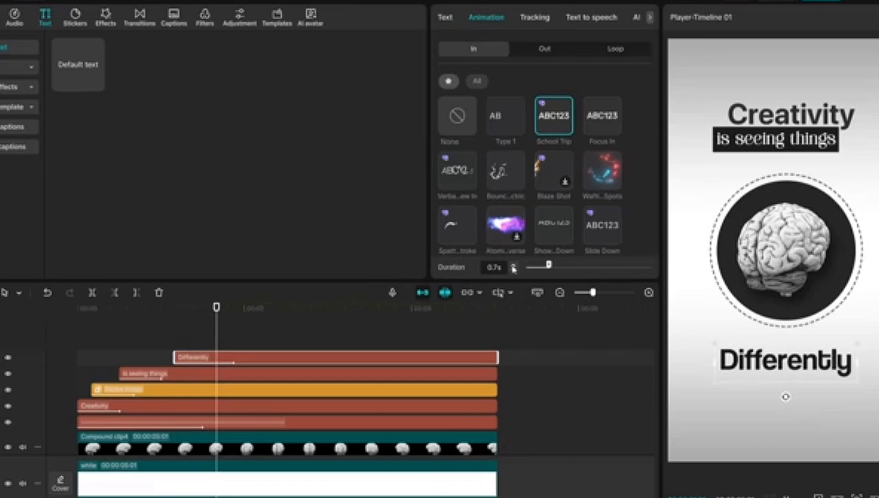
{"action": "left_click", "coordinate": [66, 387]}
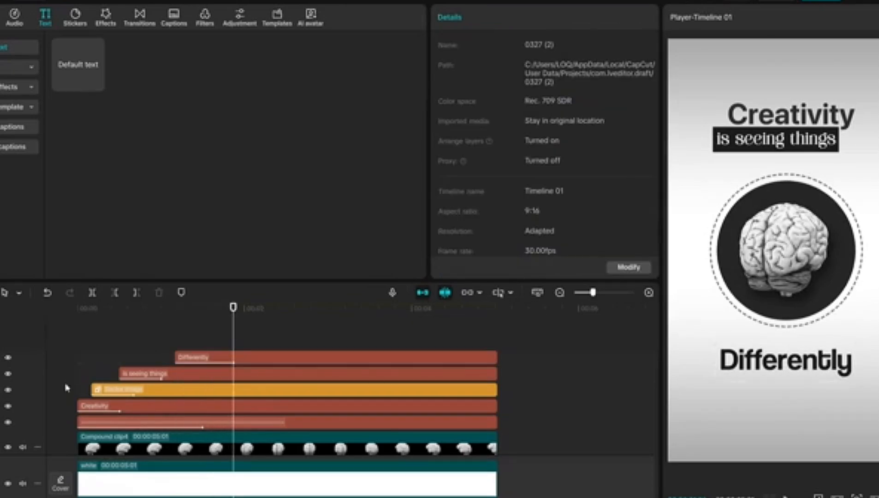
Add a text layer with the copied paragraph defining creativity, from about 1.4 s to the clips' end, and colour it near-black
{"action": "left_click", "coordinate": [65, 388]}
{"action": "key", "text": "space"}
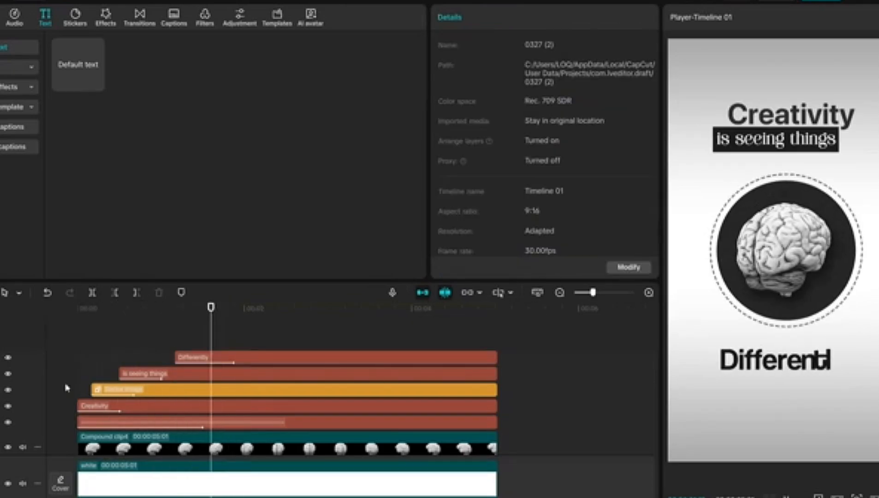
{"action": "left_click", "coordinate": [94, 84]}
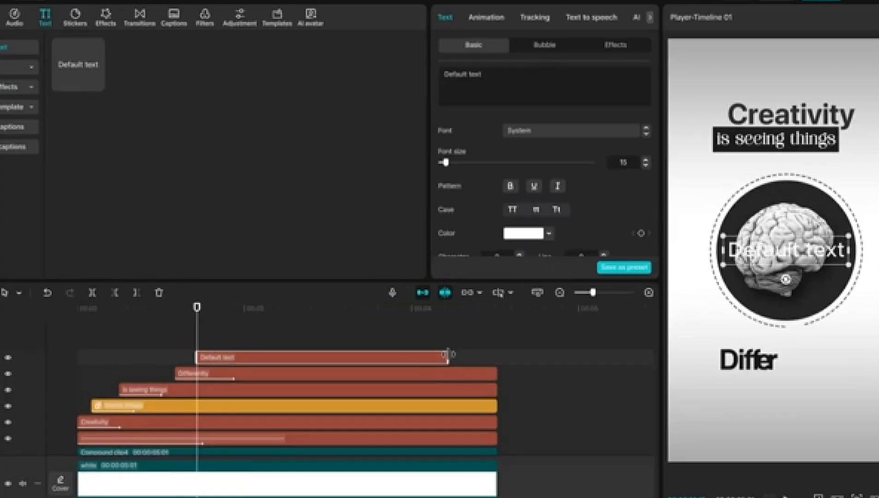
{"action": "type", "text": "Creativity is the ability to generate original, imaginative ideas, solutions, or products by connecting disparate concepts, moving beyond traditional thinking"}
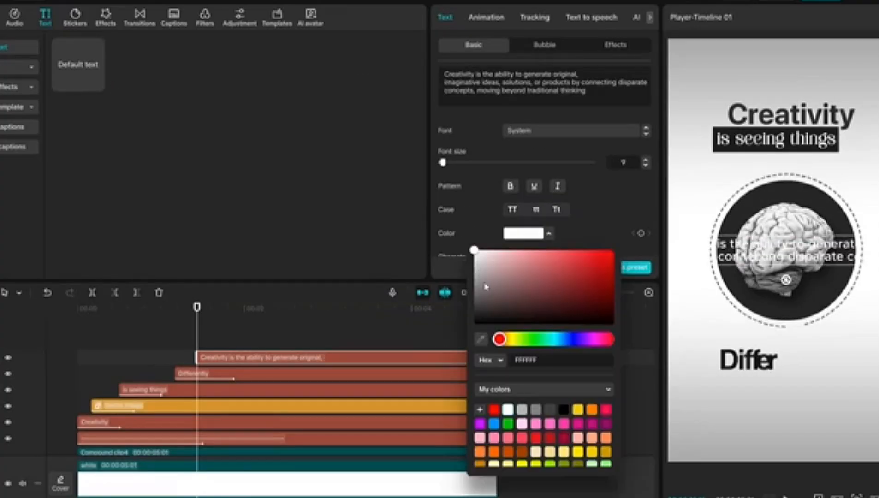
{"action": "left_click_drag", "start_coordinate": [473, 251], "coordinate": [474, 320]}
Rewrap the creativity paragraph into three lines, reduce its font size, and place it below "Differently"
{"action": "left_click", "coordinate": [582, 83]}
{"action": "key", "text": "Return"}
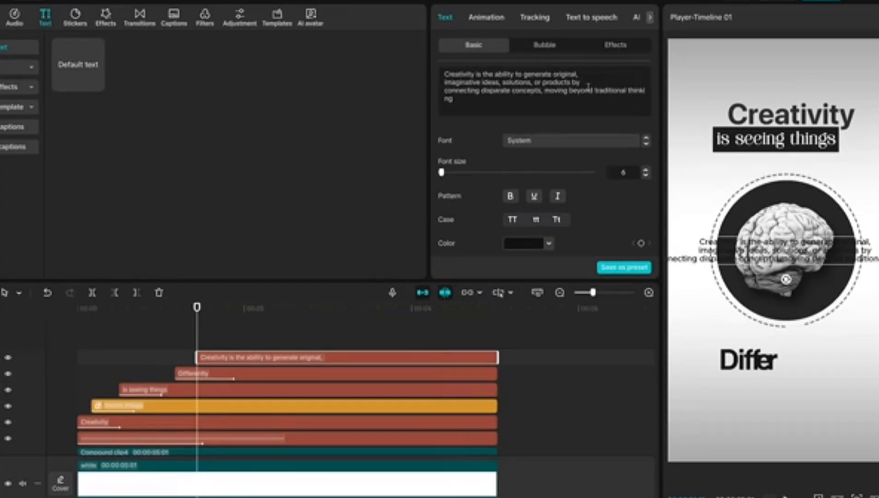
{"action": "key", "text": "BackSpace"}
{"action": "left_click", "coordinate": [619, 84]}
{"action": "key", "text": "Return"}
{"action": "left_click_drag", "start_coordinate": [785, 250], "coordinate": [784, 392]}
{"action": "key", "text": "space"}
Set the paragraph in CreatoDisplay-Regular and give it an entrance animation lasting about 1 s
{"action": "left_click", "coordinate": [537, 131]}
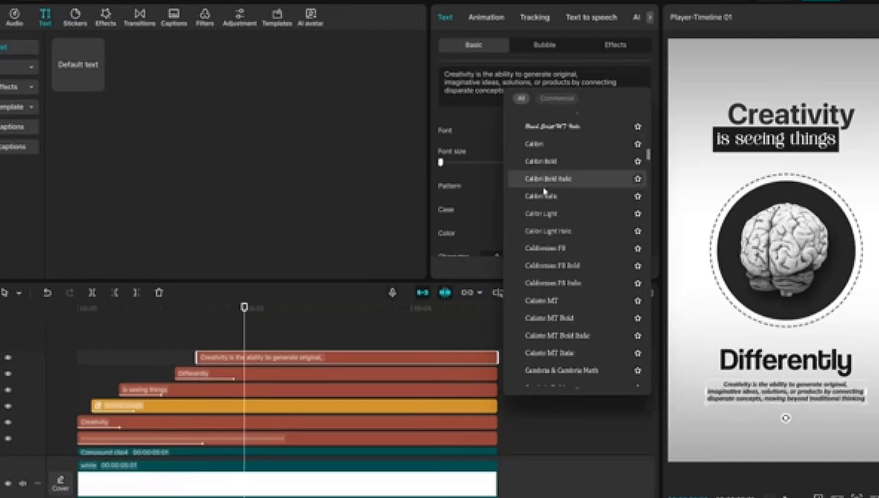
{"action": "scroll", "coordinate": [531, 249], "scroll_direction": "down", "scroll_amount": 10}
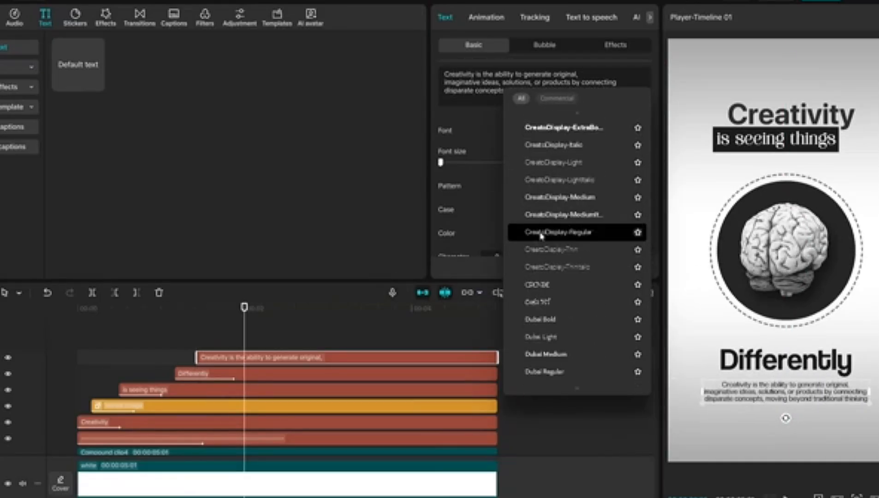
{"action": "left_click", "coordinate": [540, 232]}
{"action": "left_click", "coordinate": [486, 17]}
{"action": "left_click", "coordinate": [59, 377]}
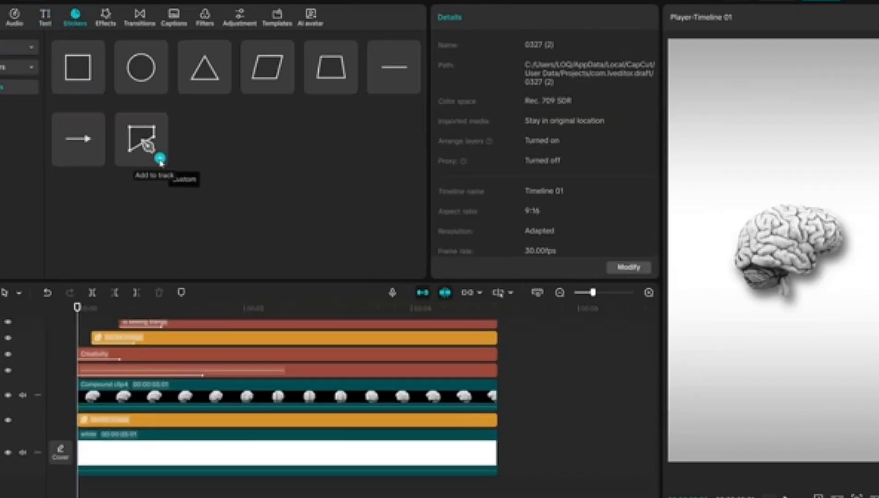
Draw a full-length custom S-curve, about 328 by 820, from the frame's top edge to the brain, and move its layer beneath the dark circle
{"action": "left_click", "coordinate": [160, 160]}
{"action": "left_click_drag", "start_coordinate": [328, 358], "coordinate": [497, 358]}
{"action": "left_click", "coordinate": [736, 41]}
{"action": "left_click_drag", "start_coordinate": [797, 96], "coordinate": [758, 163]}
{"action": "left_click", "coordinate": [88, 391]}
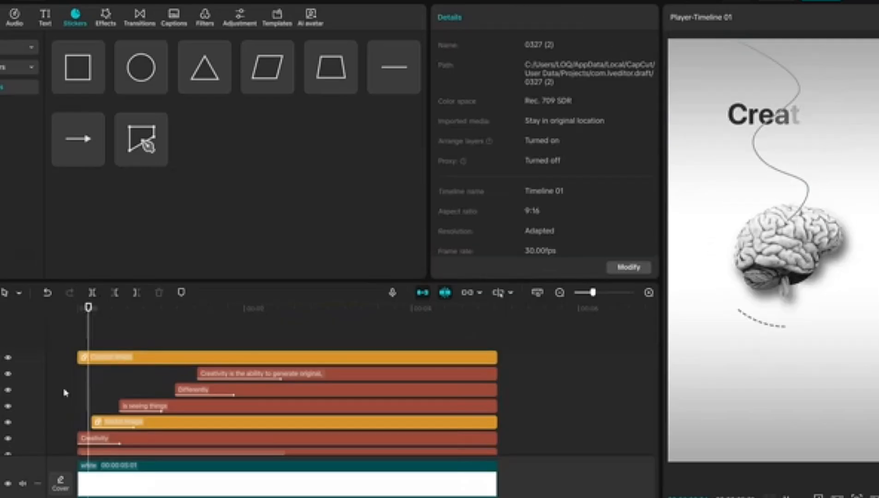
{"action": "left_click", "coordinate": [65, 391]}
{"action": "left_click_drag", "start_coordinate": [132, 362], "coordinate": [133, 434]}
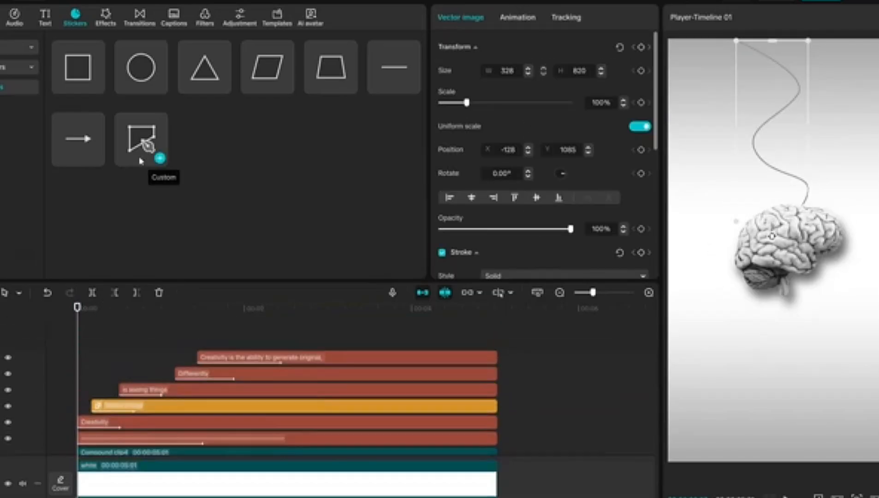
Draw a second custom curve from the frame's lower left edge to the brain's underside and move its layer beneath the dark circle
{"action": "left_click", "coordinate": [142, 154]}
{"action": "left_click", "coordinate": [673, 389]}
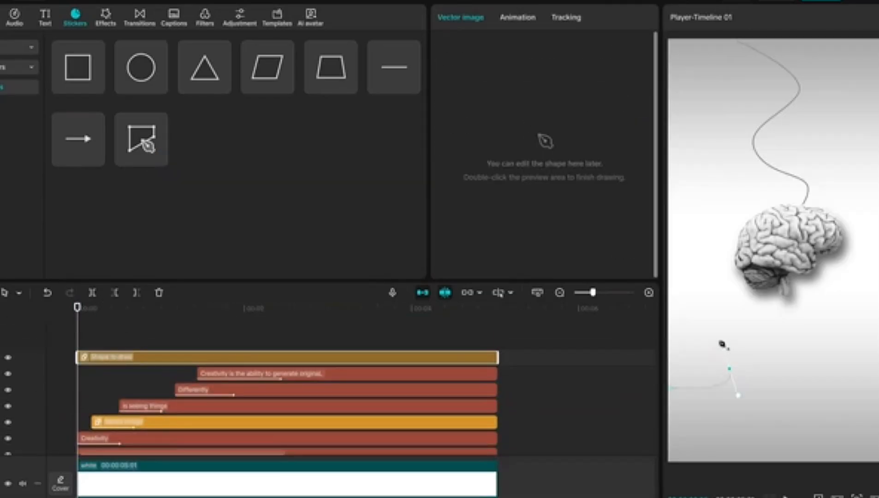
{"action": "left_click_drag", "start_coordinate": [727, 349], "coordinate": [729, 293]}
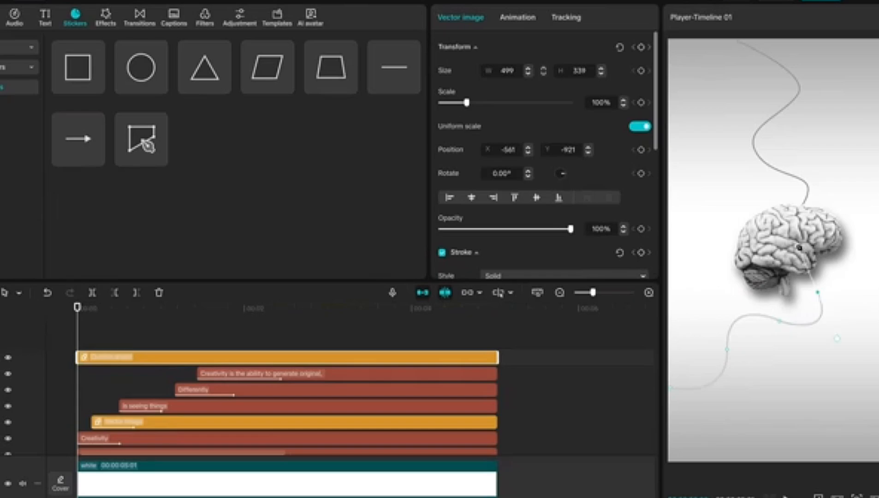
{"action": "double_click", "coordinate": [786, 236]}
{"action": "left_click", "coordinate": [66, 371]}
{"action": "left_click_drag", "start_coordinate": [128, 356], "coordinate": [126, 370]}
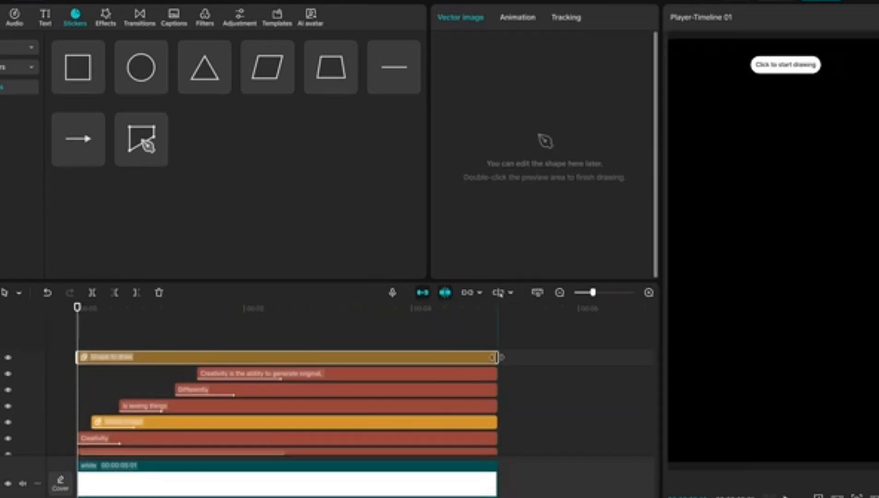
Draw a third custom curve from the frame's right edge to the brain and move its layer beneath the dark circle
{"action": "left_click", "coordinate": [878, 326]}
{"action": "left_click", "coordinate": [878, 266]}
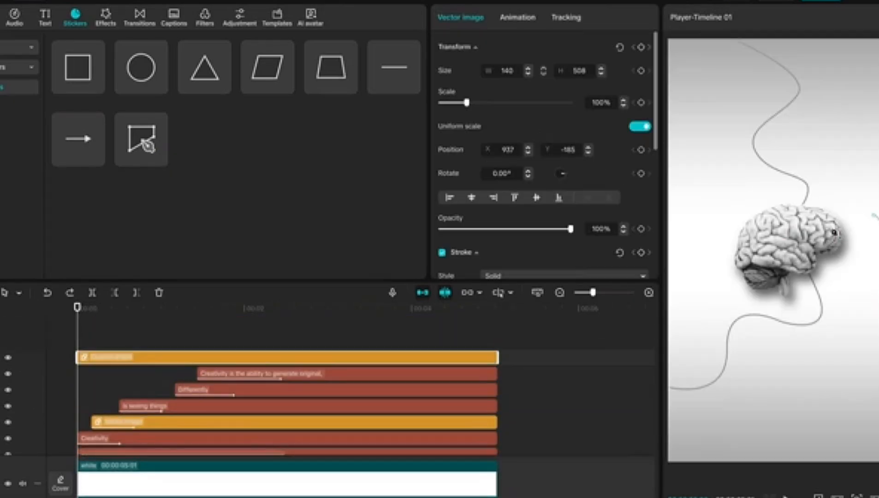
{"action": "left_click", "coordinate": [55, 361]}
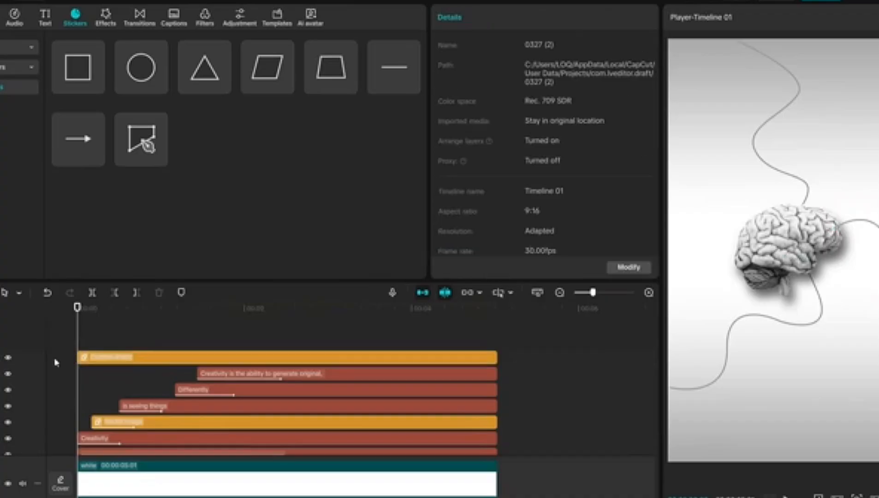
{"action": "mouse_move", "coordinate": [107, 358]}
{"action": "left_mouse_down"}
{"action": "mouse_move", "coordinate": [108, 401]}
{"action": "mouse_move", "coordinate": [108, 369]}
{"action": "left_mouse_up"}
Draw a fourth custom curve, about 386 by 93, from the frame's left edge to the brain, and place its layer beneath the dark circle
{"action": "left_click", "coordinate": [159, 158]}
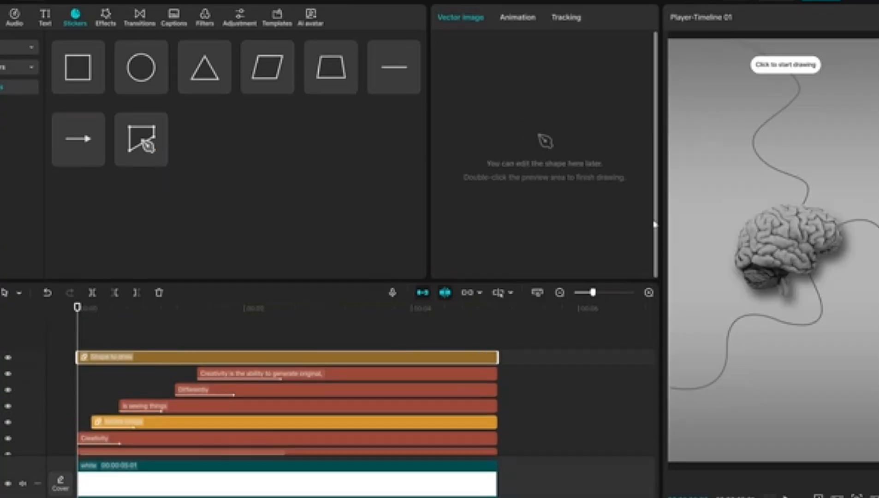
{"action": "left_click", "coordinate": [670, 223]}
{"action": "double_click", "coordinate": [738, 246]}
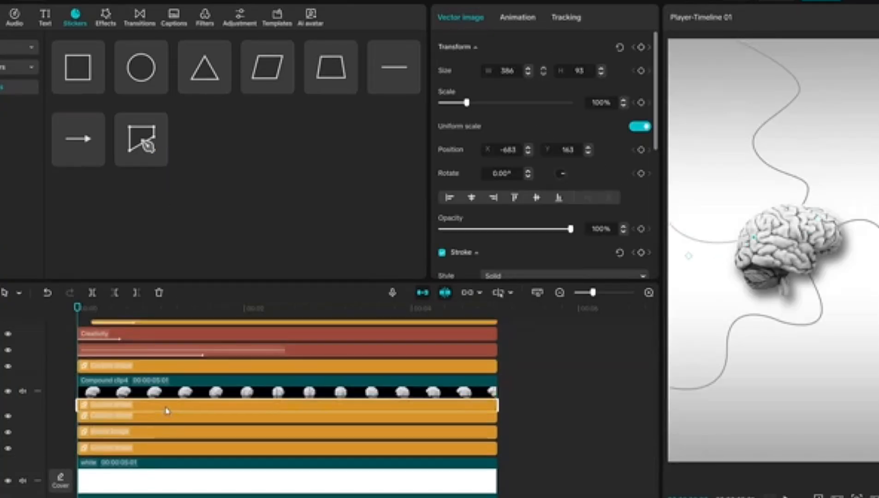
Combine the four custom curve layers into one compound clip
{"action": "left_click_drag", "start_coordinate": [509, 384], "coordinate": [451, 437]}
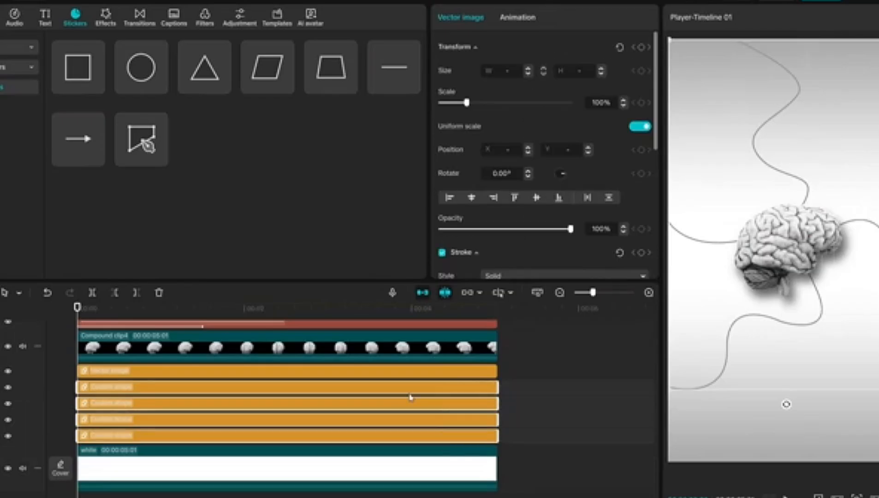
{"action": "right_click", "coordinate": [415, 394]}
{"action": "left_click", "coordinate": [450, 378]}
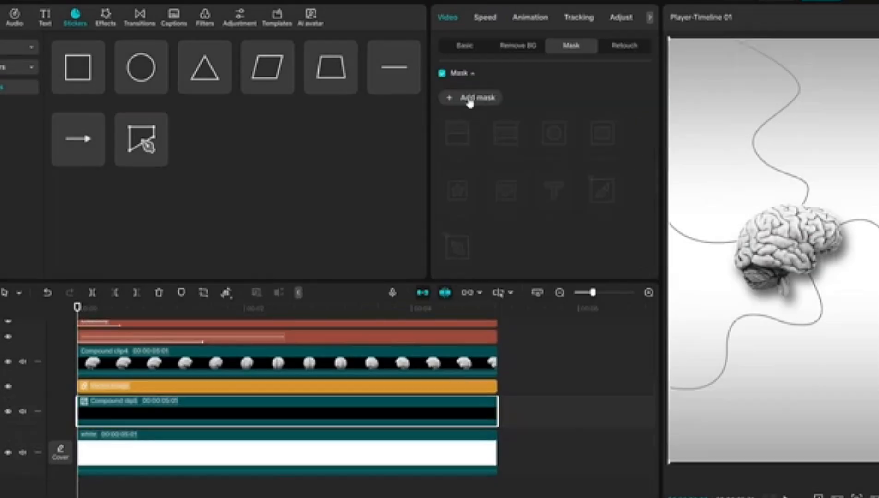
Add a reversed circle mask to the curves' compound clip, keyframe it at 1.5 s, and enlarge it to cover the frame at the start
{"action": "left_click", "coordinate": [471, 96]}
{"action": "scroll", "coordinate": [600, 180], "scroll_direction": "down", "scroll_amount": 3}
{"action": "left_click", "coordinate": [617, 179]}
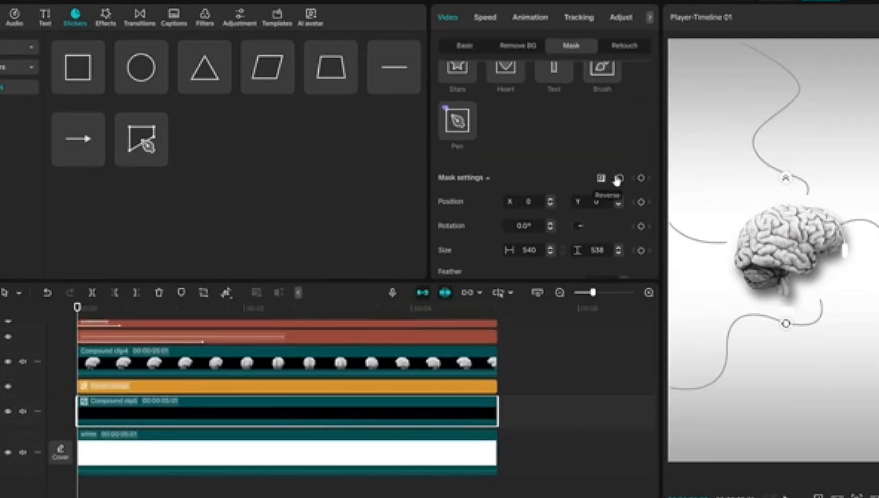
{"action": "left_click_drag", "start_coordinate": [164, 312], "coordinate": [203, 310]}
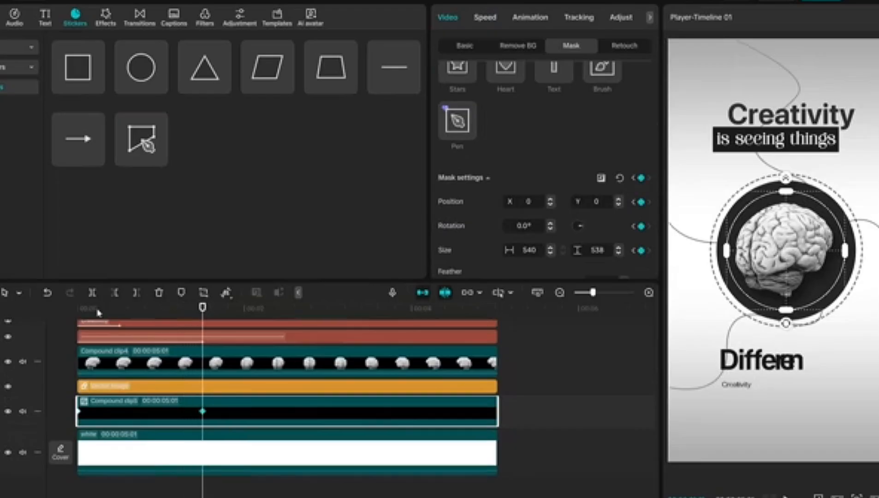
{"action": "left_click", "coordinate": [78, 308]}
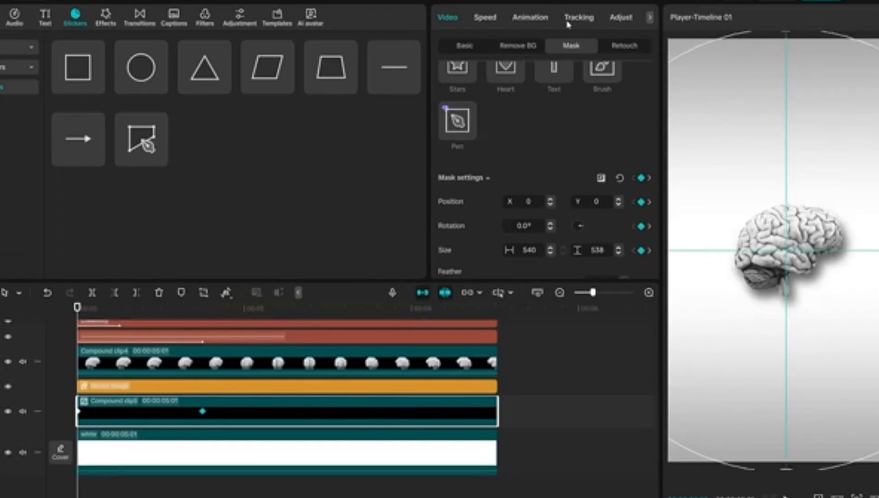
Resize the curves' circle mask at the 1.5 s keyframe to about 716 by 713, just outside the dashed ring
{"action": "left_click", "coordinate": [201, 314]}
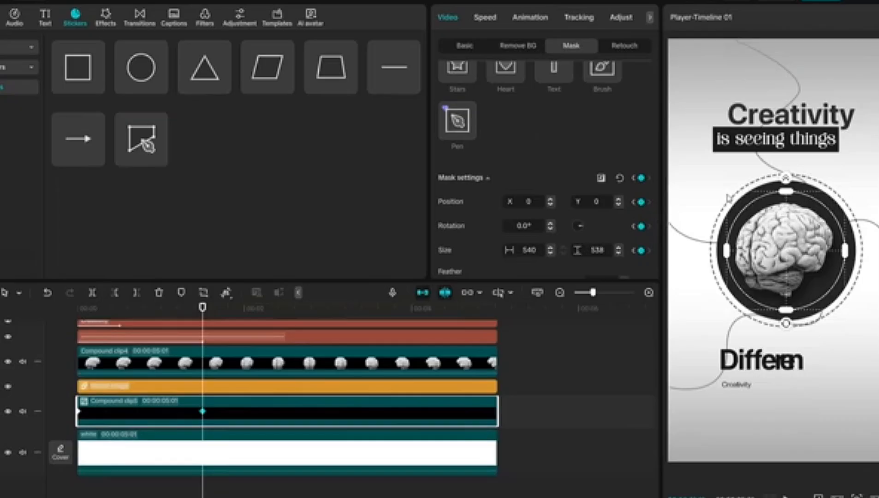
{"action": "left_click_drag", "start_coordinate": [727, 192], "coordinate": [708, 158]}
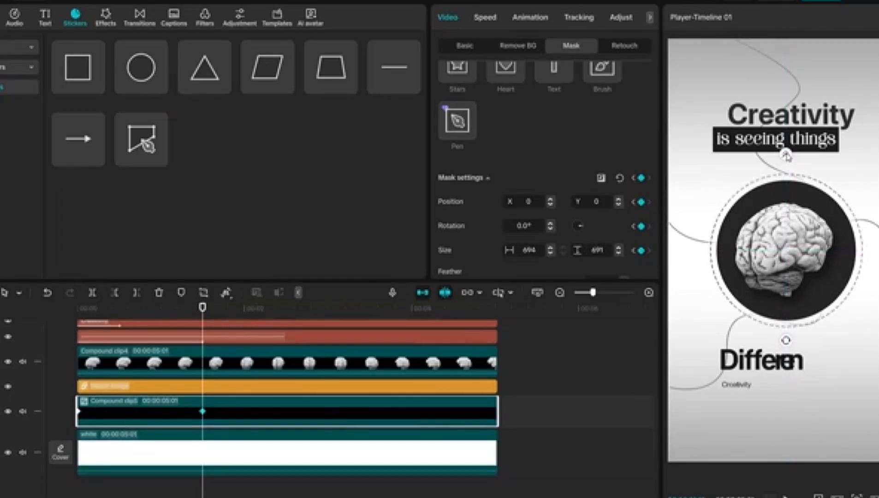
{"action": "left_click_drag", "start_coordinate": [711, 176], "coordinate": [707, 171]}
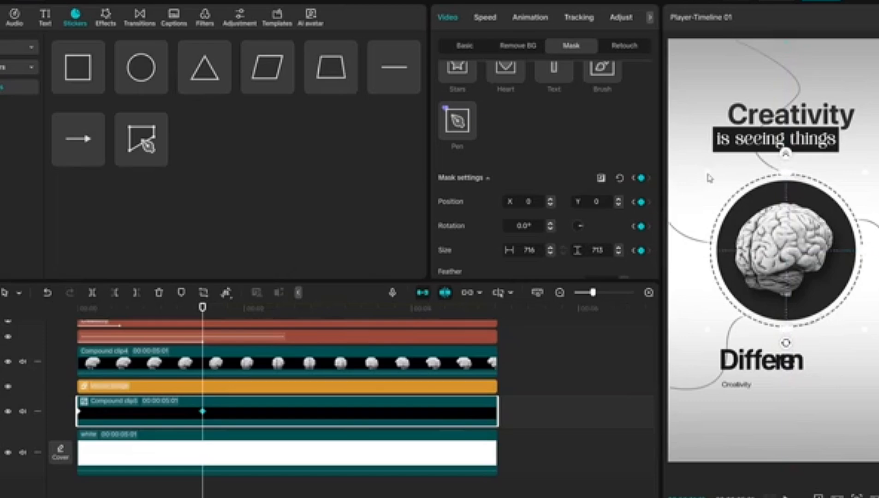
Play back the curve reveal and lower the opacity of the curves' compound clip to 50%
{"action": "left_click", "coordinate": [55, 347]}
{"action": "key", "text": "space"}
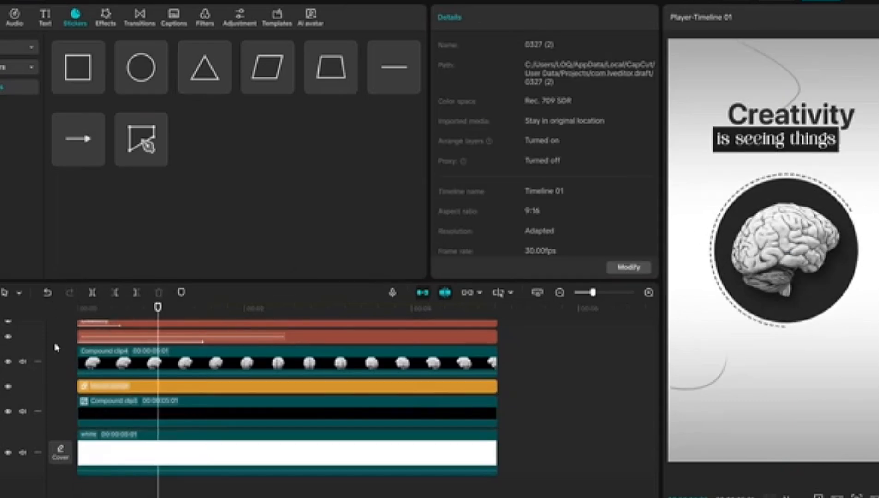
{"action": "left_click_drag", "start_coordinate": [572, 176], "coordinate": [530, 177]}
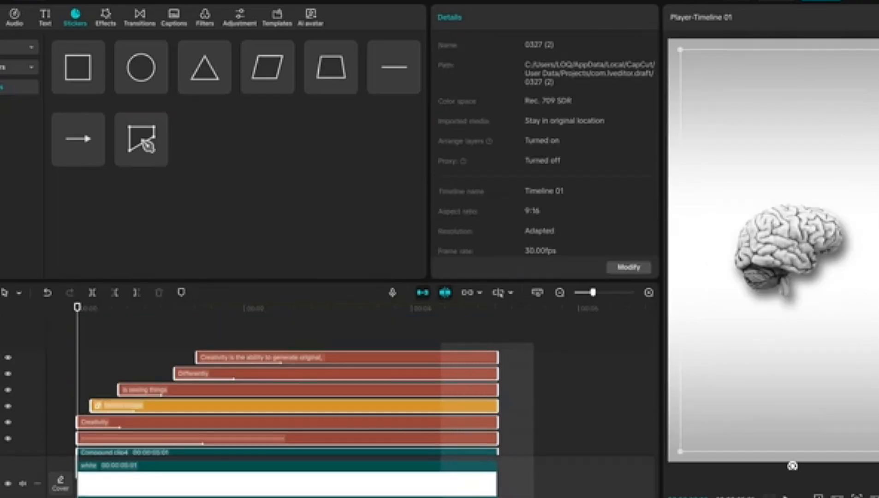
{"action": "scroll", "coordinate": [435, 486], "scroll_direction": "down", "scroll_amount": 5}
Combine all timeline layers into one compound clip and apply the Chromatic Quirk effect over its full length
{"action": "key", "text": "ctrl+a"}
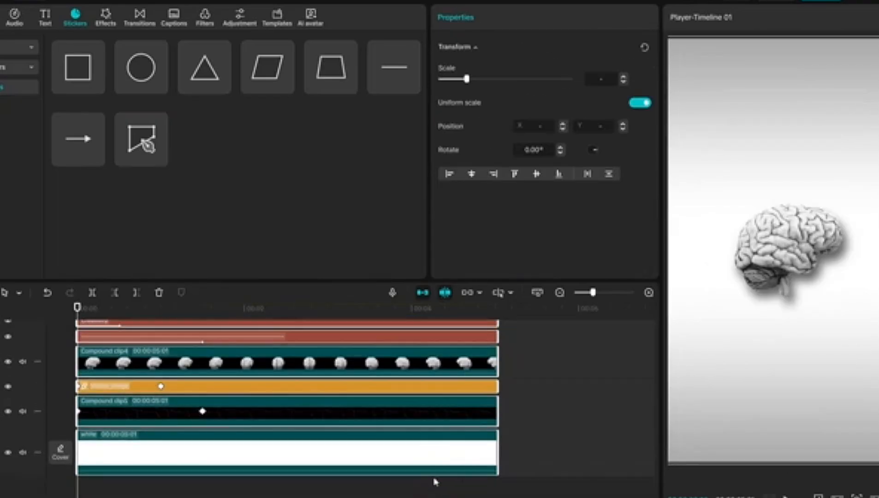
{"action": "right_click", "coordinate": [434, 405]}
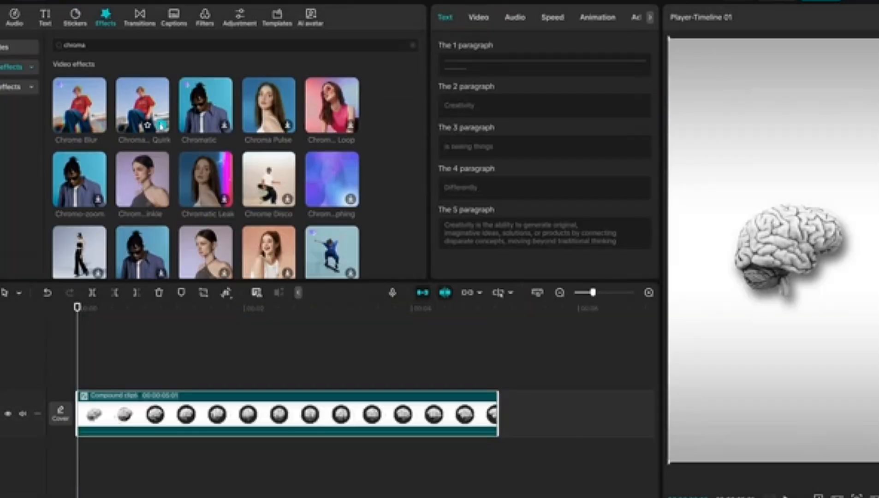
{"action": "left_click", "coordinate": [161, 126]}
{"action": "left_click_drag", "start_coordinate": [341, 381], "coordinate": [499, 381]}
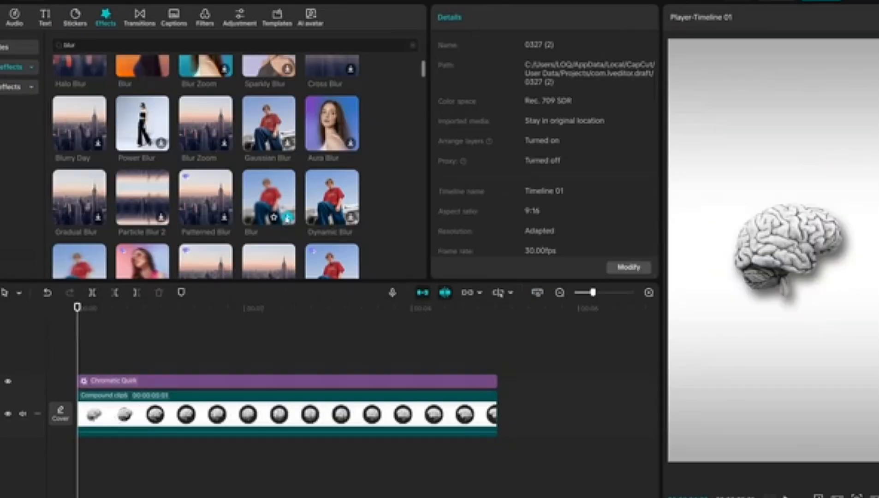
Add the Blur effect, keyframe it from 20 at the start to a lower value at about 0.7 s, and trim it there
{"action": "left_click", "coordinate": [285, 219]}
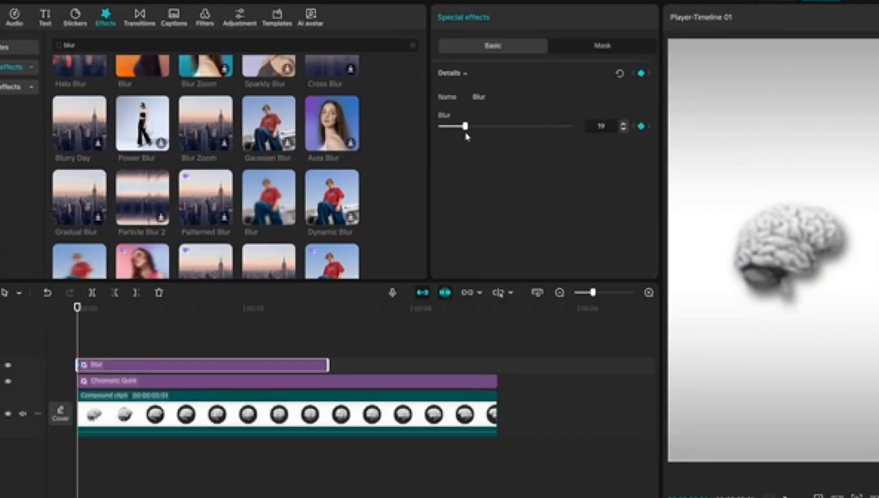
{"action": "left_click", "coordinate": [113, 308]}
{"action": "key", "text": "Right"}
{"action": "key", "text": "Right"}
{"action": "key", "text": "Right"}
{"action": "key", "text": "Right"}
{"action": "key", "text": "Right"}
{"action": "key", "text": "Right"}
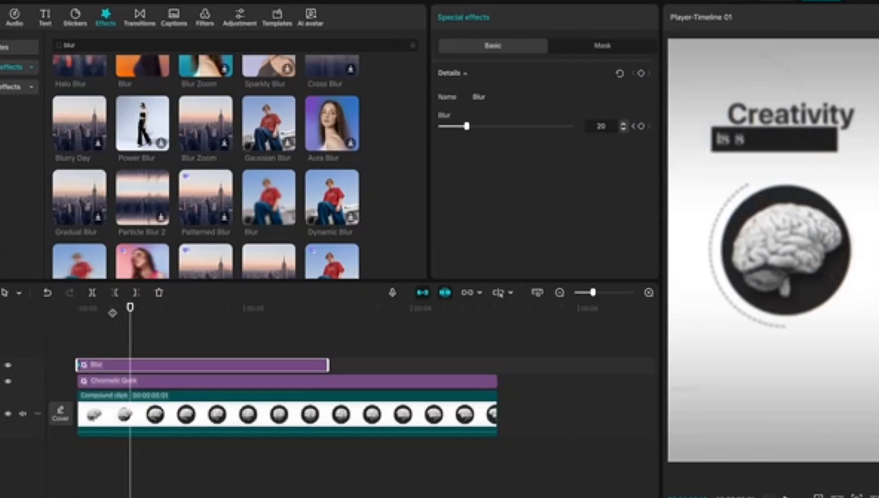
{"action": "key", "text": "Right"}
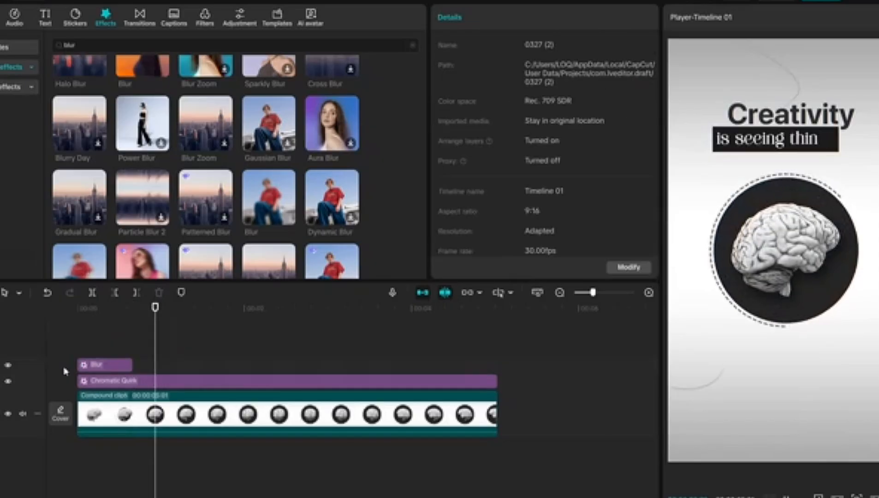
{"action": "left_click", "coordinate": [65, 370]}
Keyframe the compound clip's transform at about 1 s, and set its starting keyframe to 130% scale and 7° rotation
{"action": "left_click", "coordinate": [167, 402]}
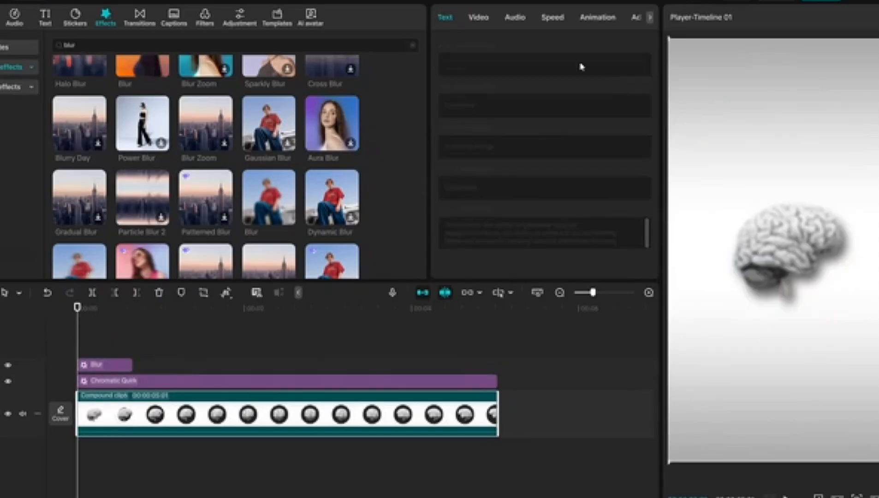
{"action": "key", "text": "space"}
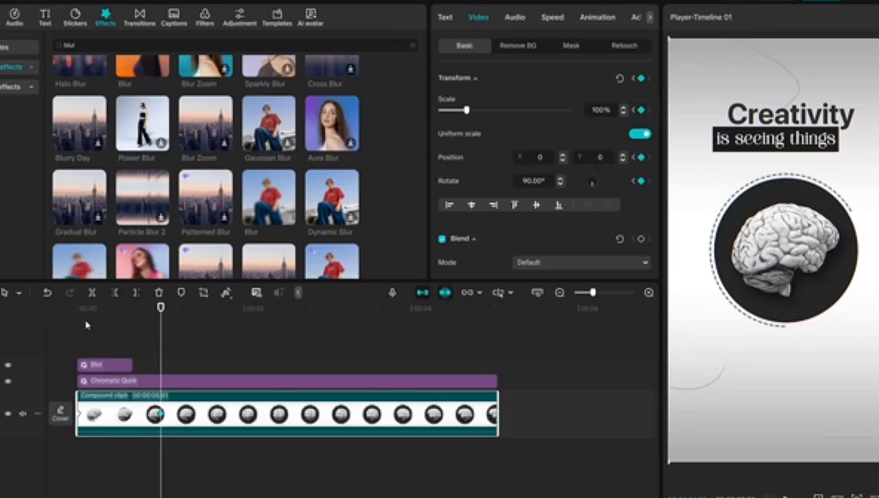
{"action": "left_click", "coordinate": [67, 313]}
{"action": "left_click_drag", "start_coordinate": [466, 110], "coordinate": [474, 110]}
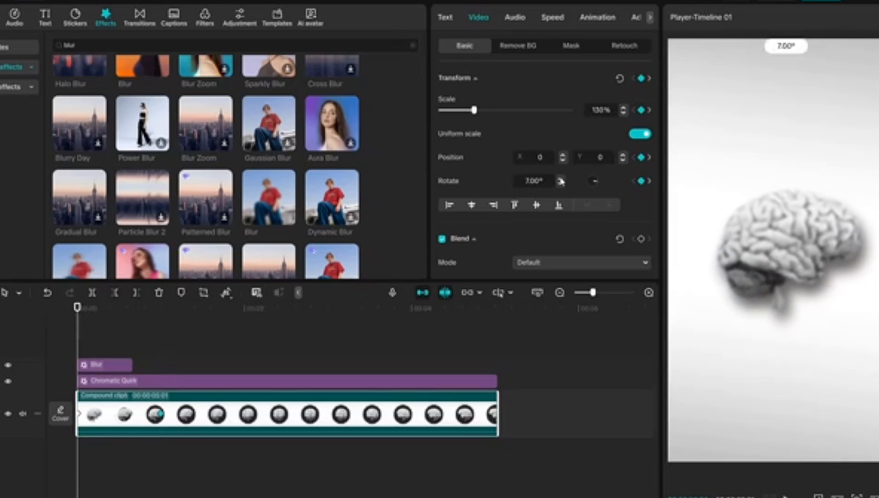
Apply the S-shaped preset speed curve listed after Quad Ease to the compound clip's scale and rotation keyframes
{"action": "left_click", "coordinate": [207, 441]}
{"action": "right_click", "coordinate": [213, 442]}
{"action": "left_click", "coordinate": [231, 477]}
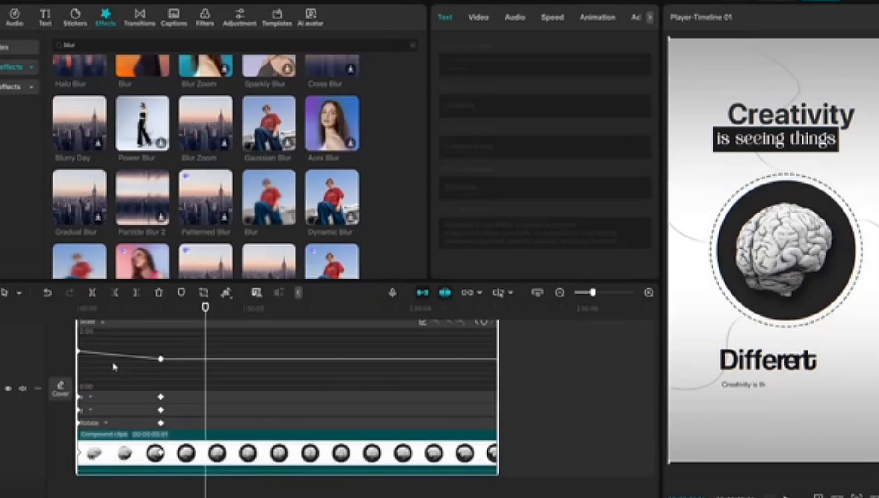
{"action": "left_click", "coordinate": [422, 337]}
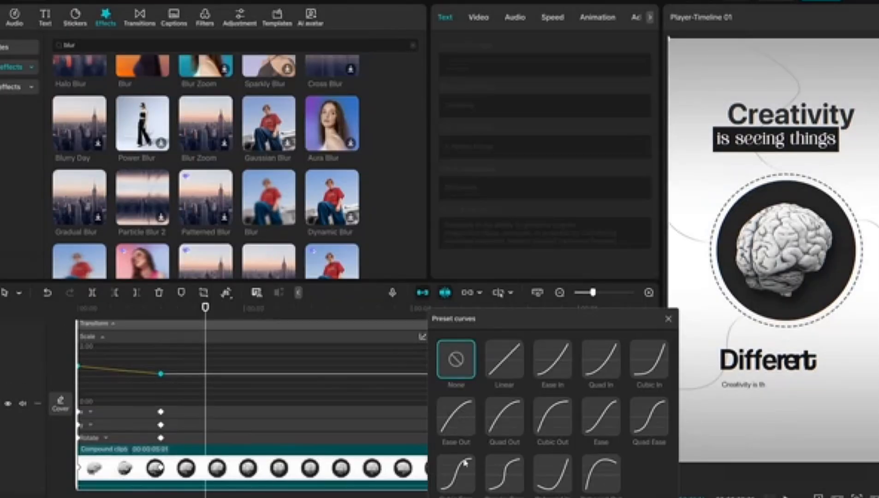
{"action": "left_click", "coordinate": [464, 464]}
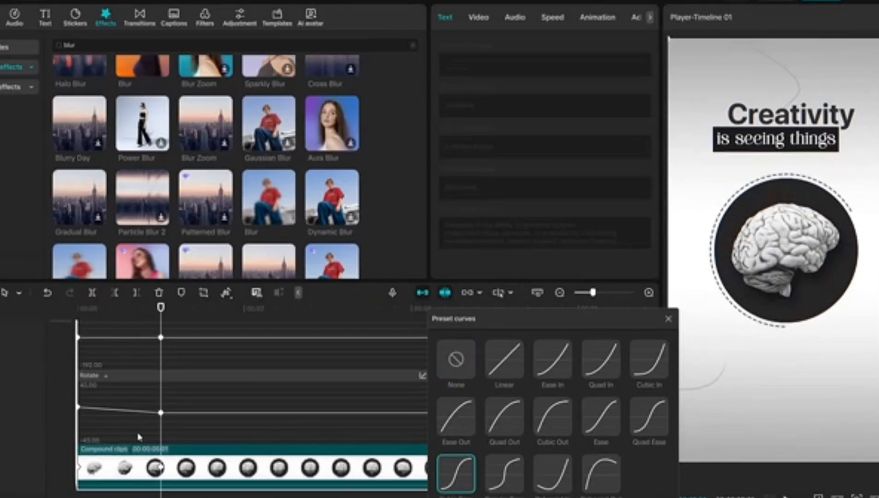
{"action": "left_click_drag", "start_coordinate": [144, 433], "coordinate": [61, 381]}
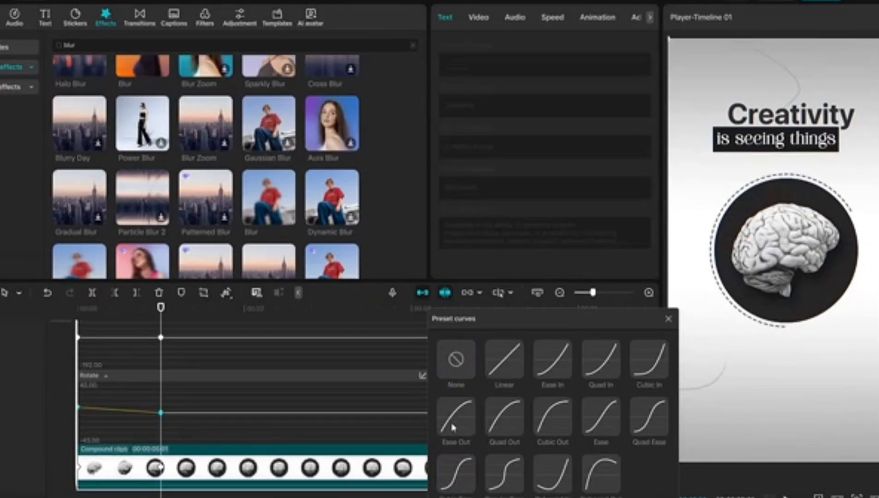
{"action": "left_click", "coordinate": [456, 472]}
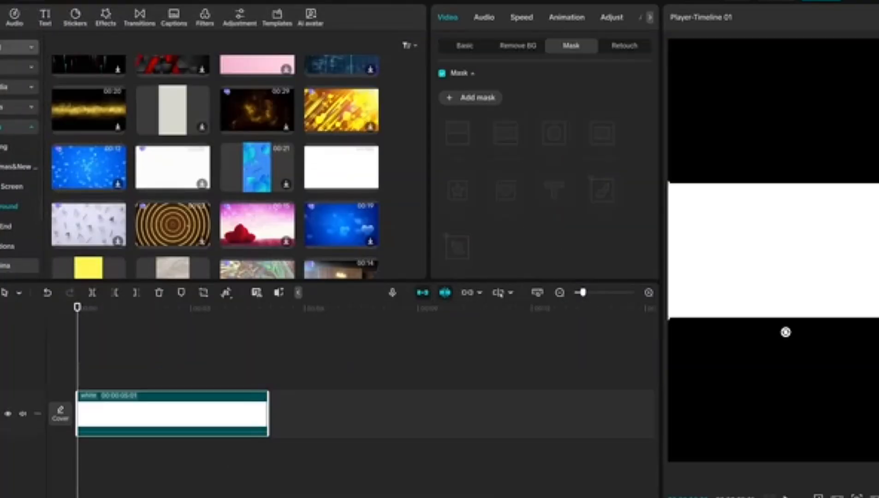
Add the grid image over the white background, trim it to 5 s, rotate it 90° and enlarge it
{"action": "left_click_drag", "start_coordinate": [173, 100], "coordinate": [80, 368]}
{"action": "left_click_drag", "start_coordinate": [457, 414], "coordinate": [455, 414]}
{"action": "left_click", "coordinate": [534, 181]}
{"action": "type", "text": "90"}
{"action": "key", "text": "Return"}
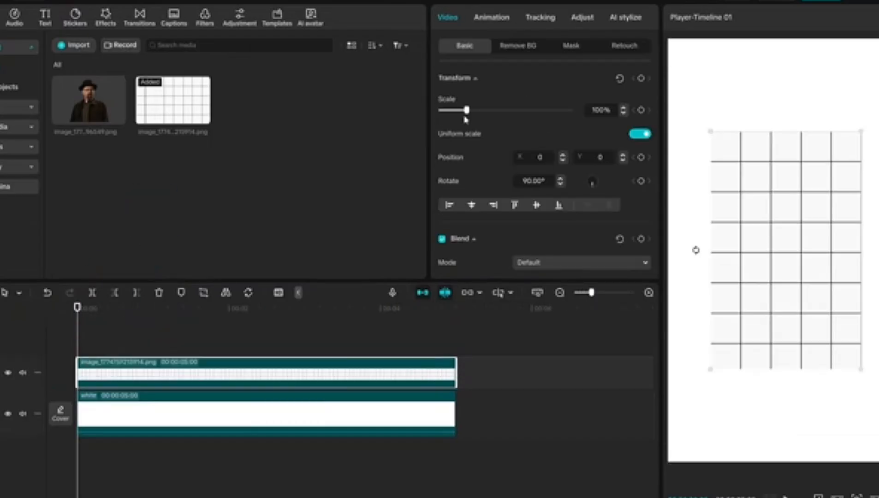
{"action": "left_click_drag", "start_coordinate": [465, 110], "coordinate": [472, 123]}
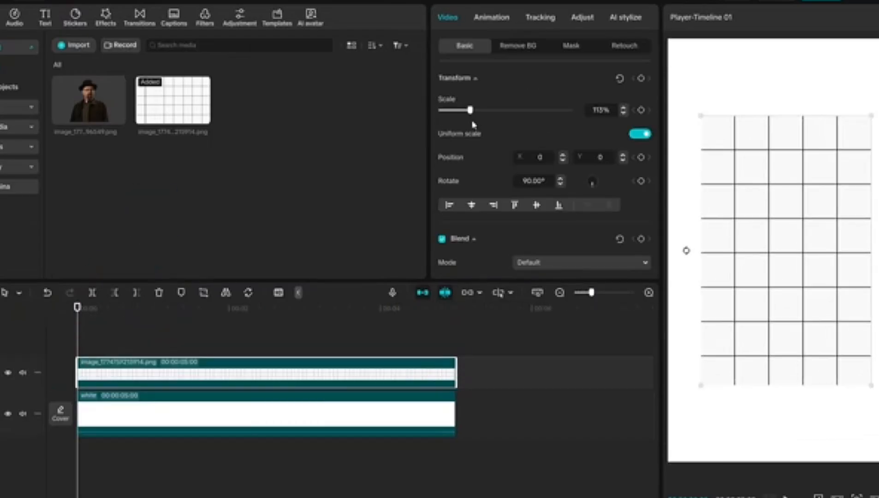
Lower the grid's opacity and add a circle mask about 459 by 455 with a feather of about 39
{"action": "scroll", "coordinate": [508, 161], "scroll_direction": "down", "scroll_amount": 3}
{"action": "left_click_drag", "start_coordinate": [572, 169], "coordinate": [457, 174]}
{"action": "left_click", "coordinate": [571, 45]}
{"action": "left_click", "coordinate": [555, 103]}
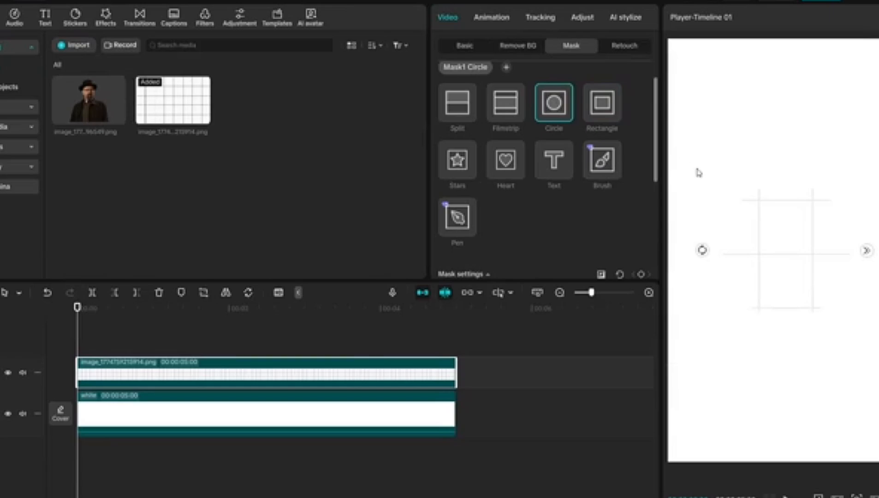
{"action": "left_click_drag", "start_coordinate": [720, 183], "coordinate": [711, 179]}
{"action": "scroll", "coordinate": [442, 241], "scroll_direction": "down", "scroll_amount": 3}
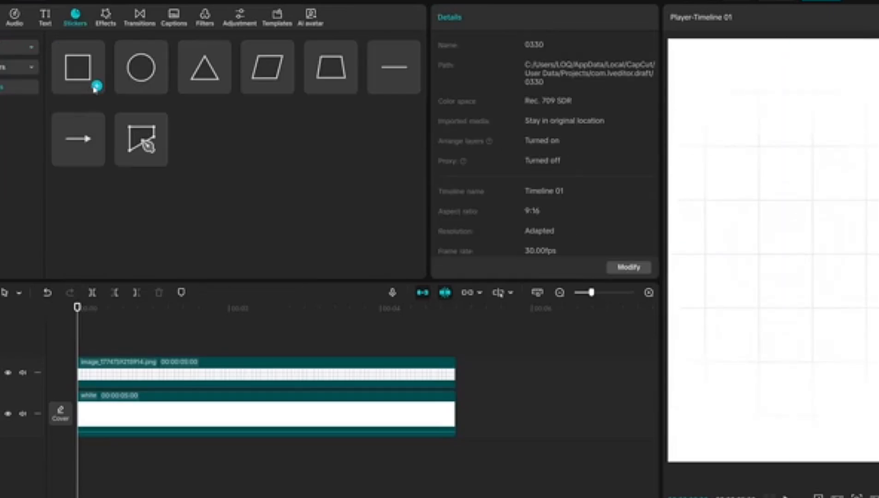
Add a square shape at the center of the frame and resize it to about 627 by 657
{"action": "left_click", "coordinate": [77, 67]}
{"action": "left_click_drag", "start_coordinate": [821, 216], "coordinate": [855, 183]}
{"action": "scroll", "coordinate": [544, 208], "scroll_direction": "down", "scroll_amount": 2}
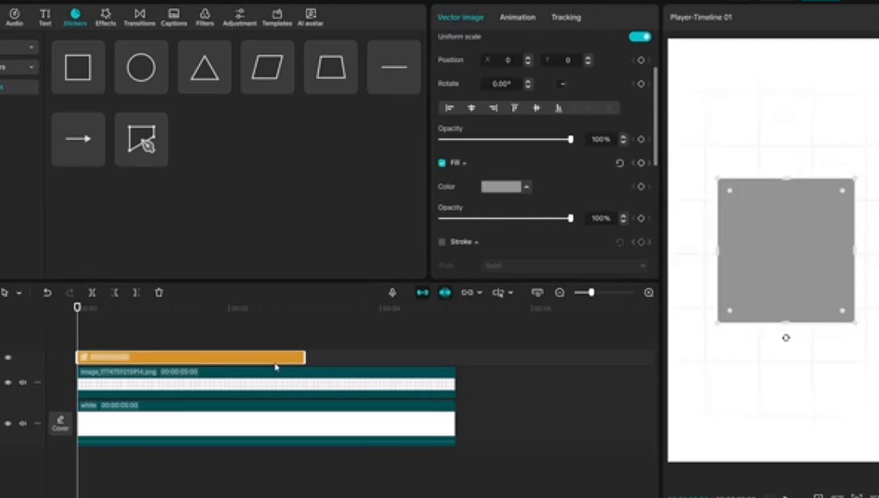
Fill the square with a gradient running from bright blue 00AEFF to dark blue 073AAA
{"action": "left_click", "coordinate": [501, 186]}
{"action": "left_click", "coordinate": [538, 214]}
{"action": "left_click_drag", "start_coordinate": [551, 371], "coordinate": [582, 379]}
{"action": "left_click_drag", "start_coordinate": [595, 289], "coordinate": [629, 256]}
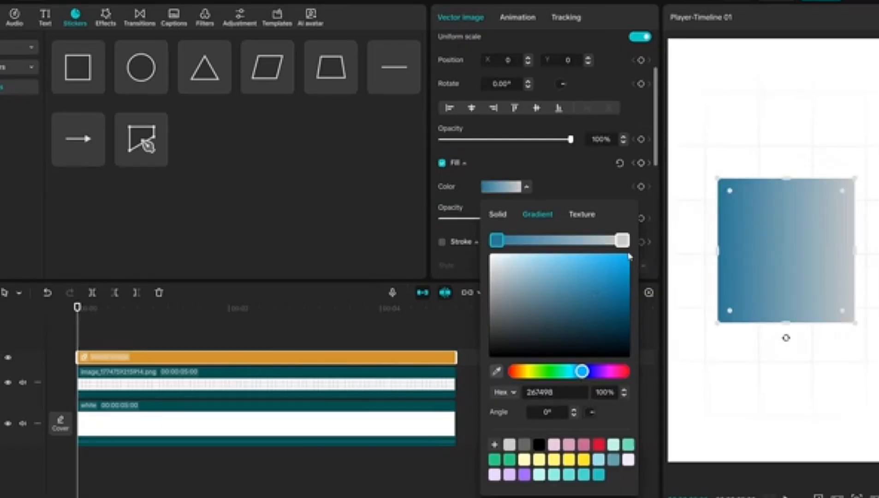
{"action": "left_click", "coordinate": [623, 242]}
{"action": "left_click_drag", "start_coordinate": [576, 374], "coordinate": [589, 375]}
{"action": "left_click", "coordinate": [628, 291]}
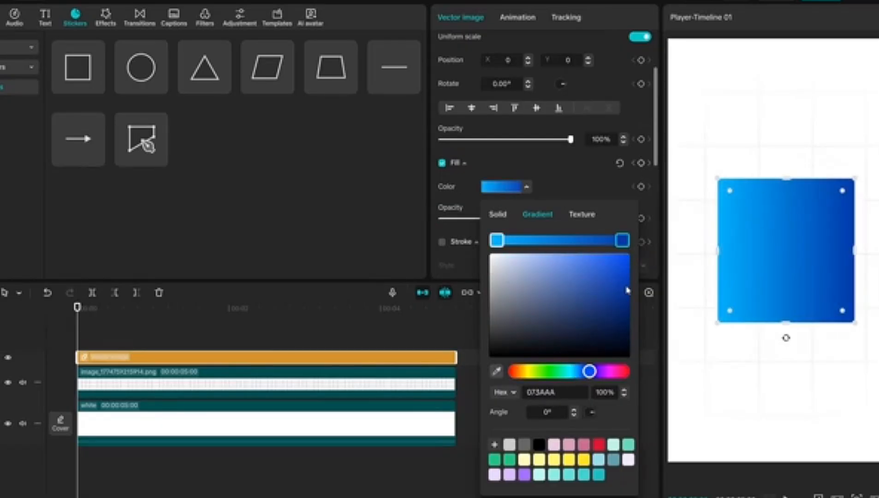
Turn the square's gradient to run light to dark from its upper edge downwards, and round its corners slightly more
{"action": "left_click_drag", "start_coordinate": [543, 412], "coordinate": [563, 411]}
{"action": "type", "text": "460"}
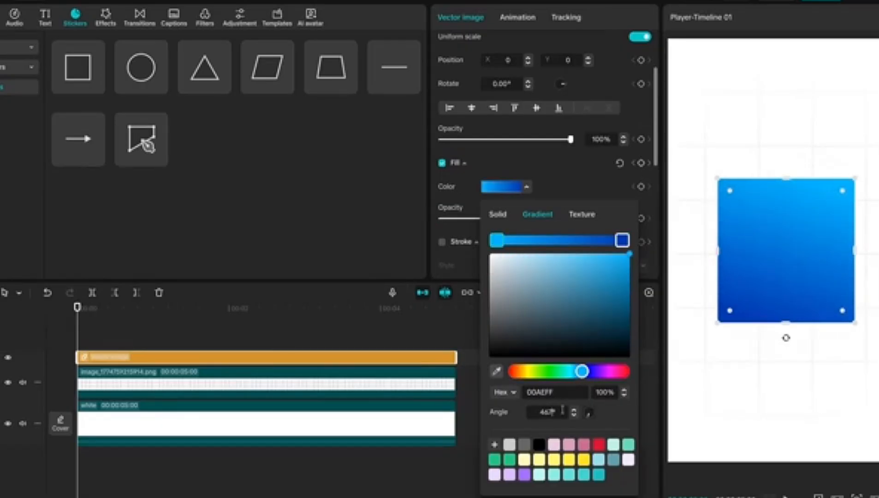
{"action": "left_click", "coordinate": [570, 177]}
{"action": "left_click_drag", "start_coordinate": [730, 191], "coordinate": [734, 195]}
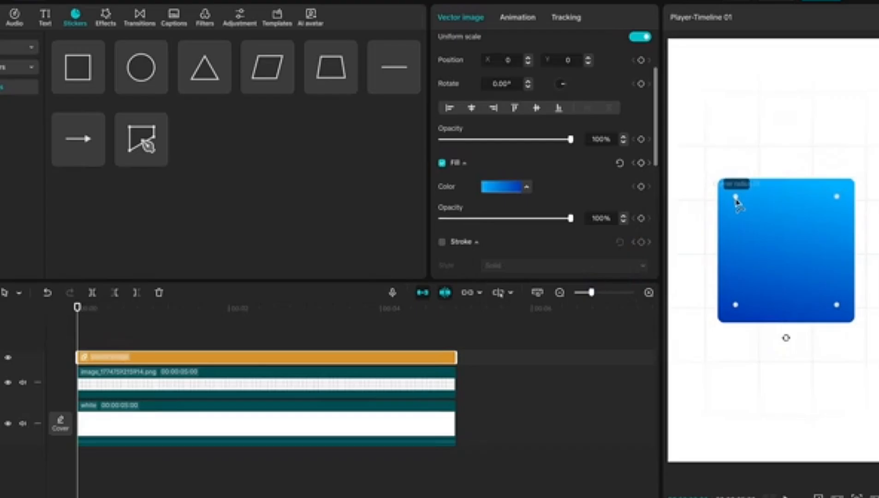
Add the portrait image above the blue square, scale it to 126% and move it up to Y 121
{"action": "left_click_drag", "start_coordinate": [89, 99], "coordinate": [88, 323]}
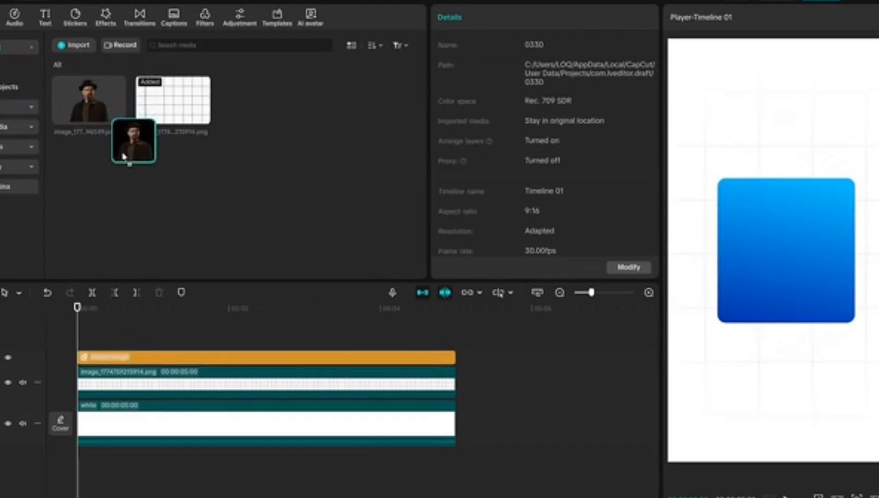
{"action": "scroll", "coordinate": [603, 112], "scroll_direction": "up", "scroll_amount": 20}
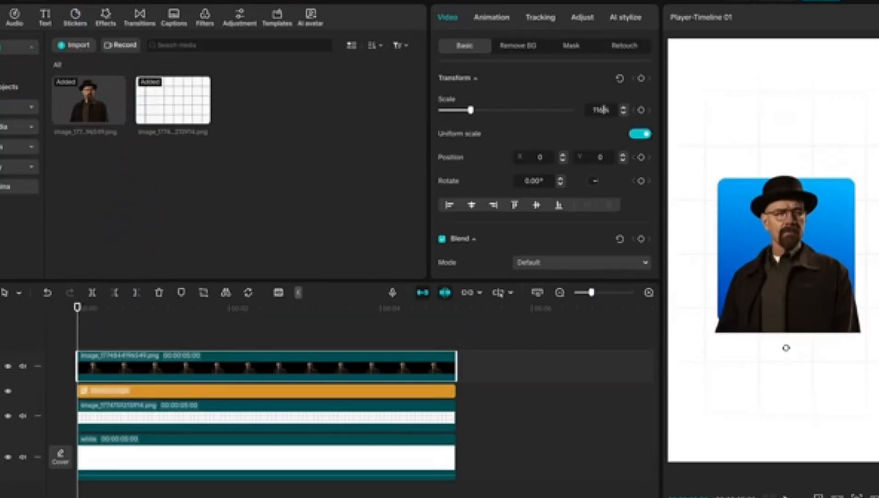
{"action": "scroll", "coordinate": [605, 107], "scroll_direction": "down", "scroll_amount": 5}
{"action": "scroll", "coordinate": [604, 108], "scroll_direction": "up", "scroll_amount": 2}
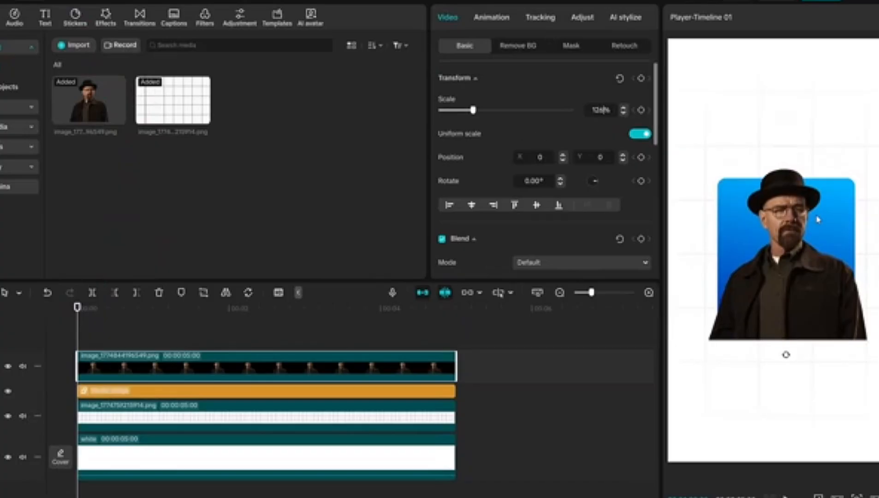
{"action": "mouse_move", "coordinate": [817, 221]}
{"action": "left_mouse_down"}
{"action": "mouse_move", "coordinate": [816, 199]}
{"action": "mouse_move", "coordinate": [816, 207]}
{"action": "left_mouse_up"}
Enlarge the blue square slightly so that its lower edge meets the bottom of the portrait
{"action": "left_click", "coordinate": [185, 400]}
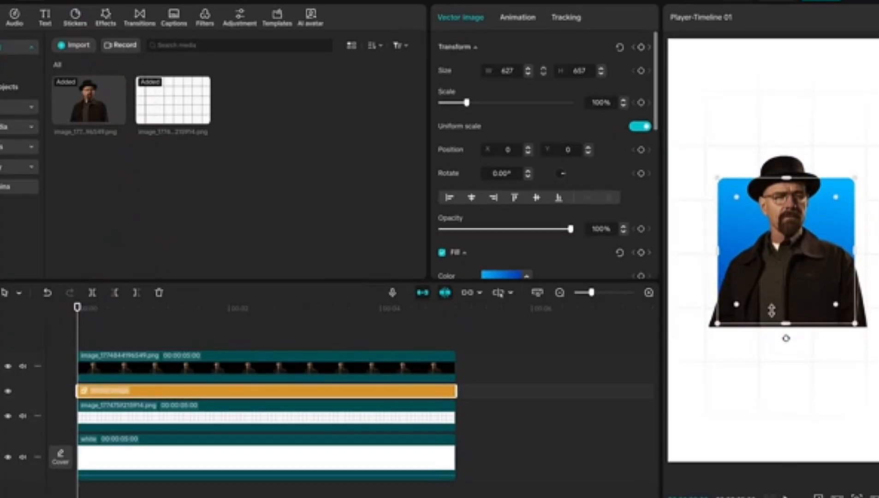
{"action": "left_click_drag", "start_coordinate": [786, 177], "coordinate": [786, 175]}
{"action": "left_click", "coordinate": [757, 183]}
{"action": "key", "text": "ctrl+z"}
{"action": "left_click", "coordinate": [67, 367]}
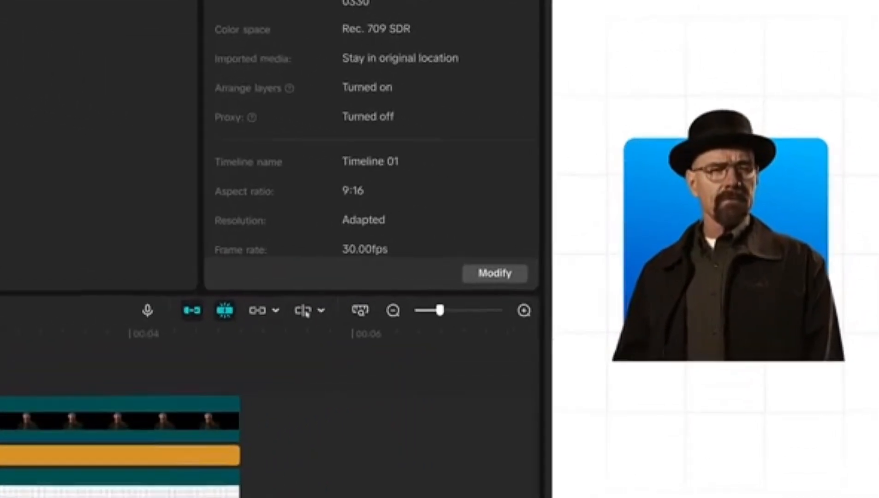
{"action": "left_click", "coordinate": [2, 426]}
{"action": "left_click", "coordinate": [2, 355]}
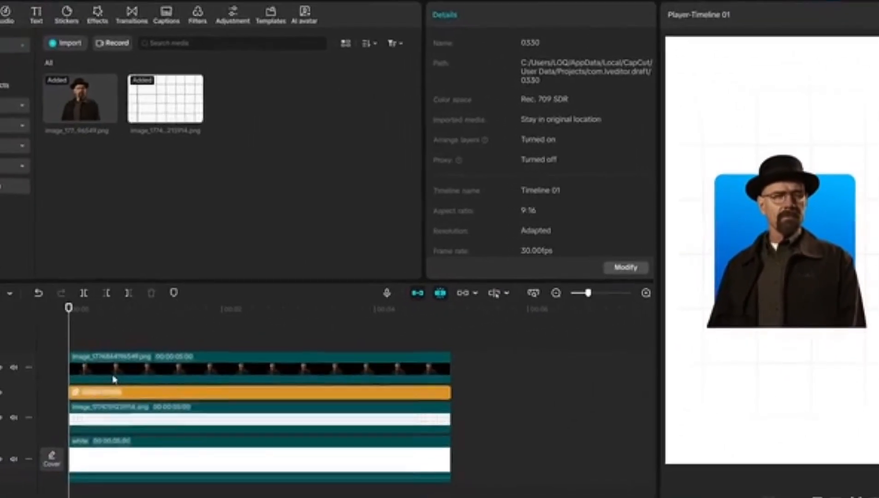
{"action": "left_click", "coordinate": [2, 396]}
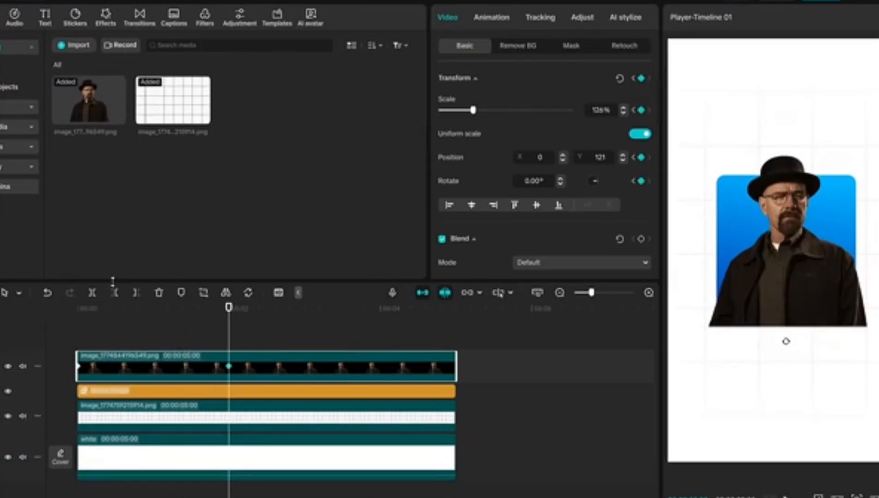
Set the portrait's starting keyframe to 108% scale with its position at X -15 and Y 1
{"action": "scroll", "coordinate": [604, 110], "scroll_direction": "down", "scroll_amount": 20}
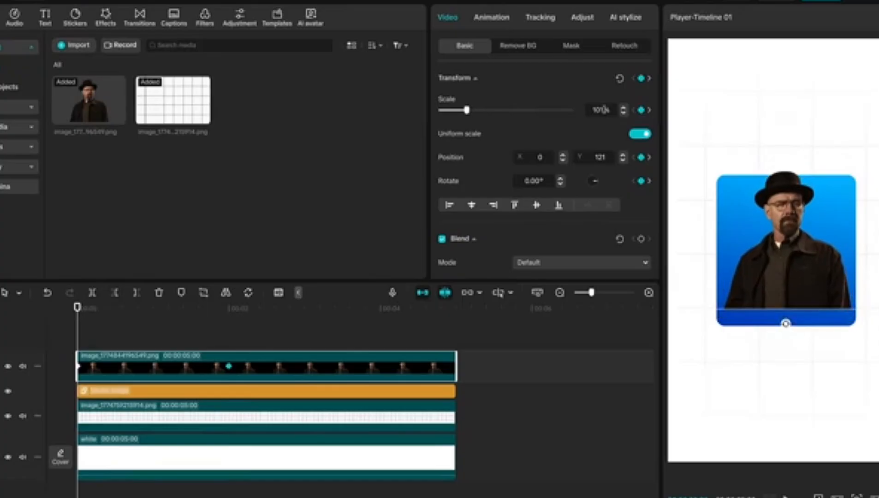
{"action": "scroll", "coordinate": [605, 110], "scroll_direction": "up", "scroll_amount": 10}
{"action": "scroll", "coordinate": [609, 159], "scroll_direction": "down", "scroll_amount": 20}
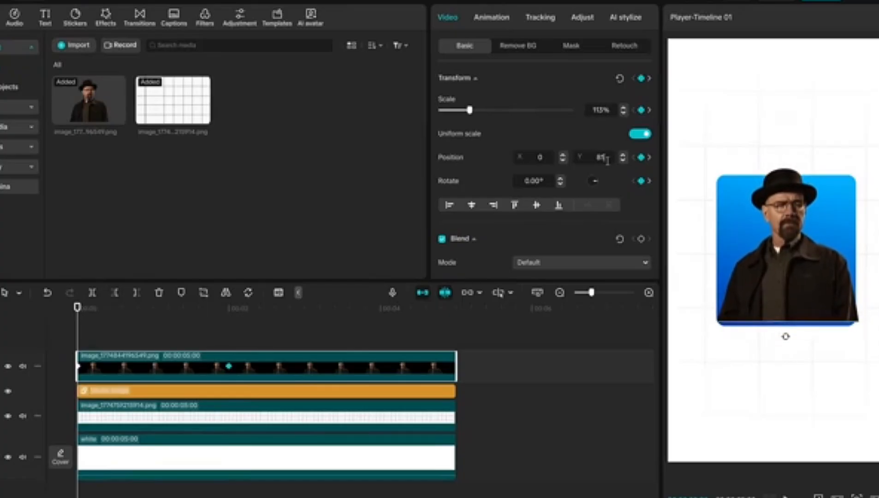
{"action": "scroll", "coordinate": [608, 109], "scroll_direction": "down", "scroll_amount": 5}
{"action": "scroll", "coordinate": [549, 159], "scroll_direction": "down", "scroll_amount": 5}
{"action": "scroll", "coordinate": [605, 154], "scroll_direction": "down", "scroll_amount": 1}
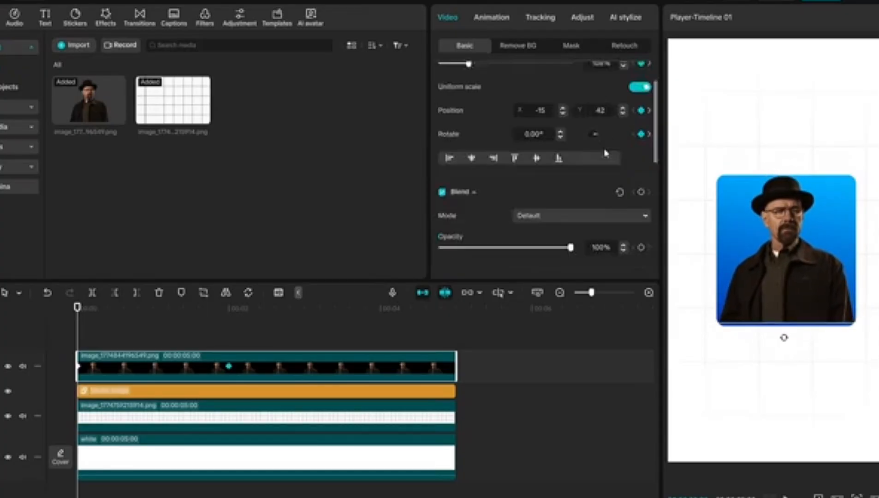
{"action": "scroll", "coordinate": [604, 154], "scroll_direction": "up", "scroll_amount": 1}
{"action": "scroll", "coordinate": [603, 157], "scroll_direction": "down", "scroll_amount": 8}
Play back the portrait's scale and position animation from the start of the timeline
{"action": "left_click", "coordinate": [65, 367]}
{"action": "key", "text": "space"}
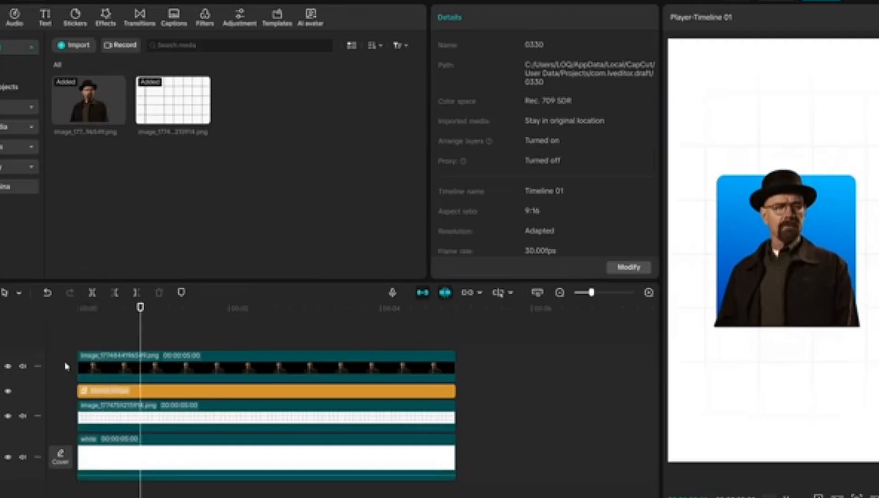
{"action": "key", "text": "space"}
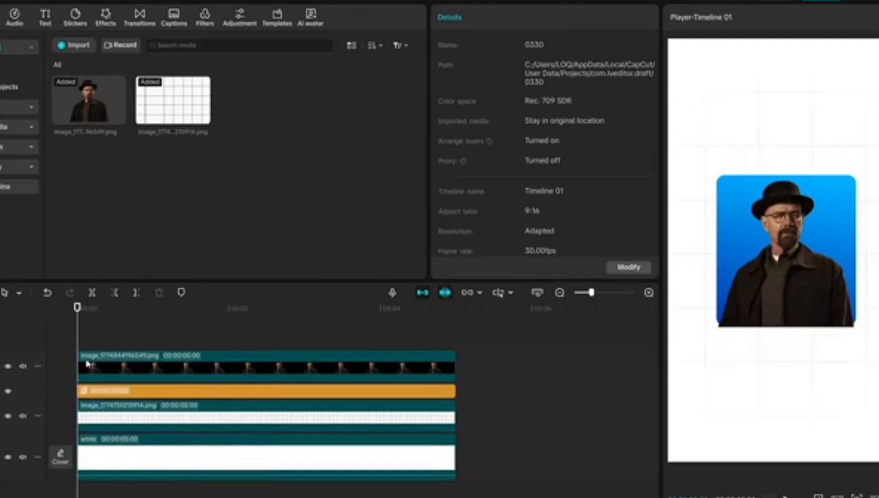
Show the portrait's variable speed animation and apply the Cubic Out preset curve to its scale keyframes
{"action": "right_click", "coordinate": [89, 366]}
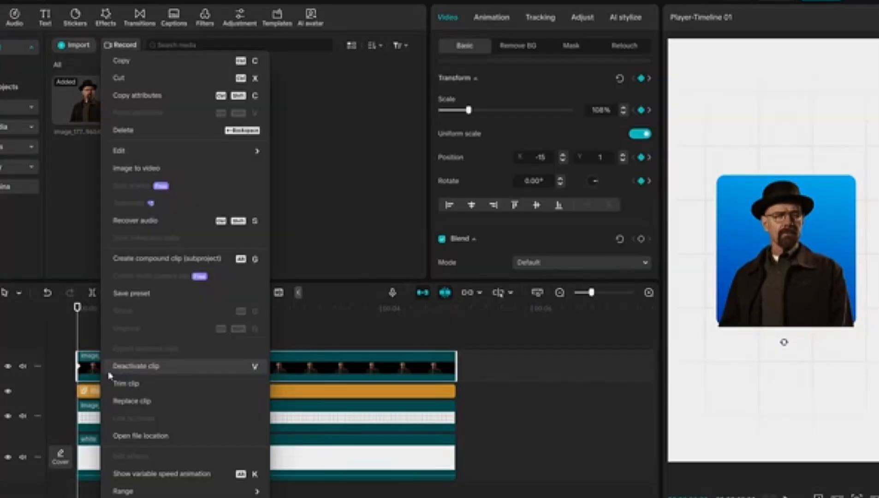
{"action": "left_click", "coordinate": [153, 476]}
{"action": "scroll", "coordinate": [118, 441], "scroll_direction": "up", "scroll_amount": 3}
{"action": "left_click", "coordinate": [102, 341]}
{"action": "scroll", "coordinate": [114, 424], "scroll_direction": "up", "scroll_amount": 3}
{"action": "left_click", "coordinate": [170, 380]}
{"action": "left_click", "coordinate": [380, 347]}
{"action": "left_click", "coordinate": [511, 421]}
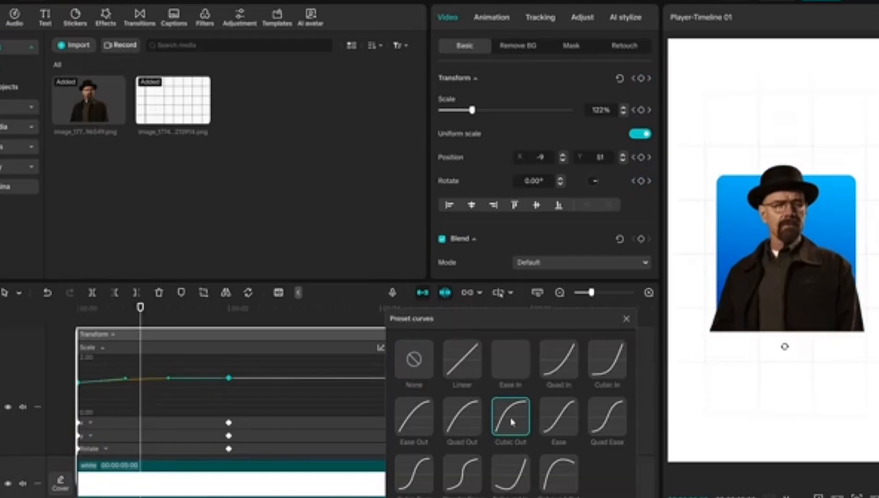
Apply the Cubic Out preset curve to the portrait's X and Y position keyframes
{"action": "left_click", "coordinate": [91, 422]}
{"action": "left_click", "coordinate": [166, 400]}
{"action": "left_click", "coordinate": [511, 420]}
{"action": "left_click", "coordinate": [91, 436]}
{"action": "left_click", "coordinate": [167, 400]}
{"action": "left_click", "coordinate": [511, 420]}
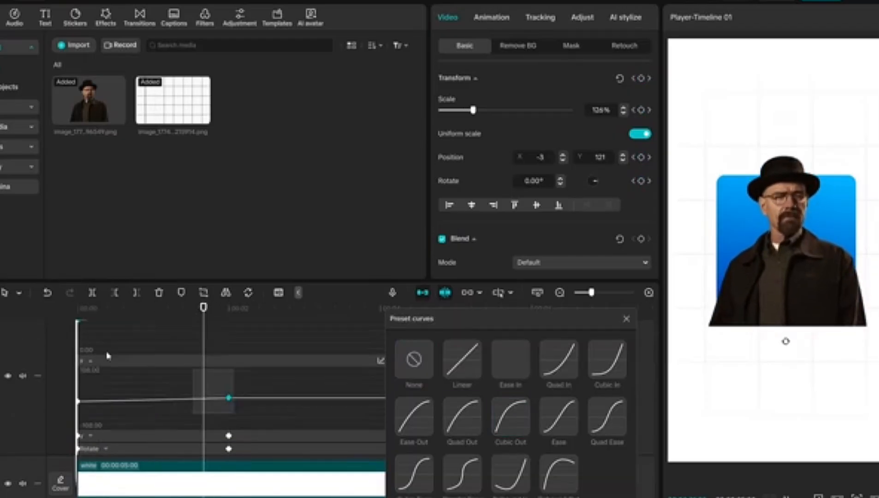
{"action": "left_click", "coordinate": [511, 420]}
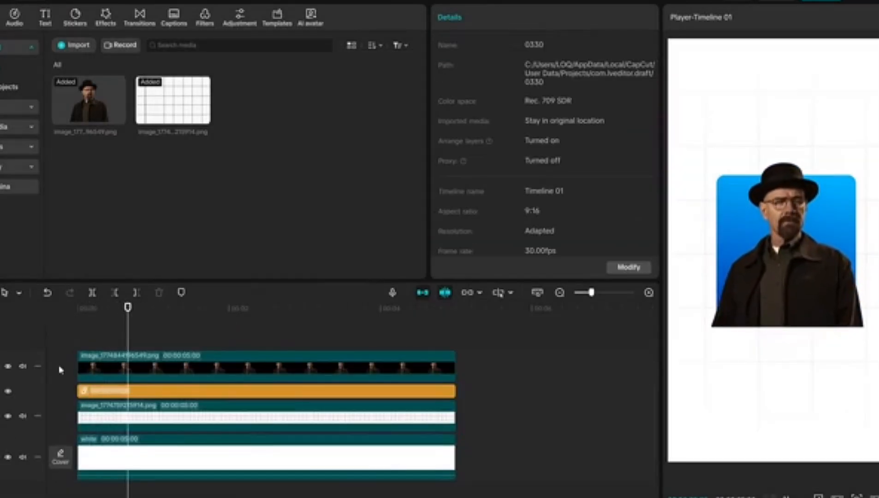
Turn the animated portrait layer into a compound clip
{"action": "left_click", "coordinate": [138, 369]}
{"action": "right_click", "coordinate": [138, 368]}
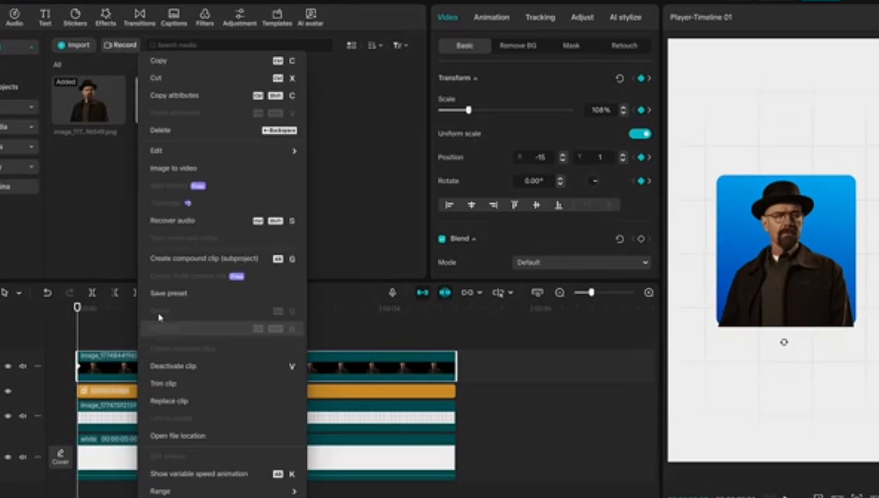
{"action": "left_click", "coordinate": [166, 259]}
Add a rectangle mask about 540 by 944 at Y 135 to the portrait's compound clip, ending at the square's lower edge
{"action": "left_click", "coordinate": [571, 46]}
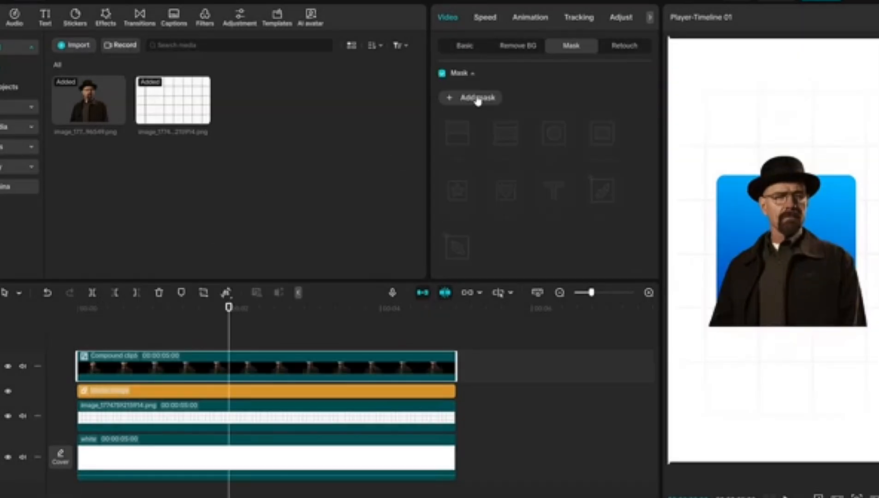
{"action": "left_click", "coordinate": [478, 99]}
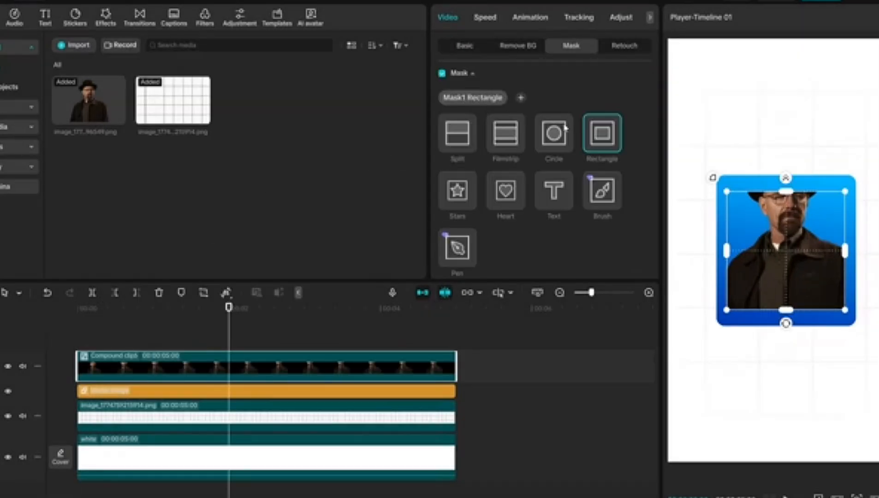
{"action": "scroll", "coordinate": [567, 129], "scroll_direction": "down", "scroll_amount": 5}
{"action": "left_click_drag", "start_coordinate": [787, 208], "coordinate": [787, 113]}
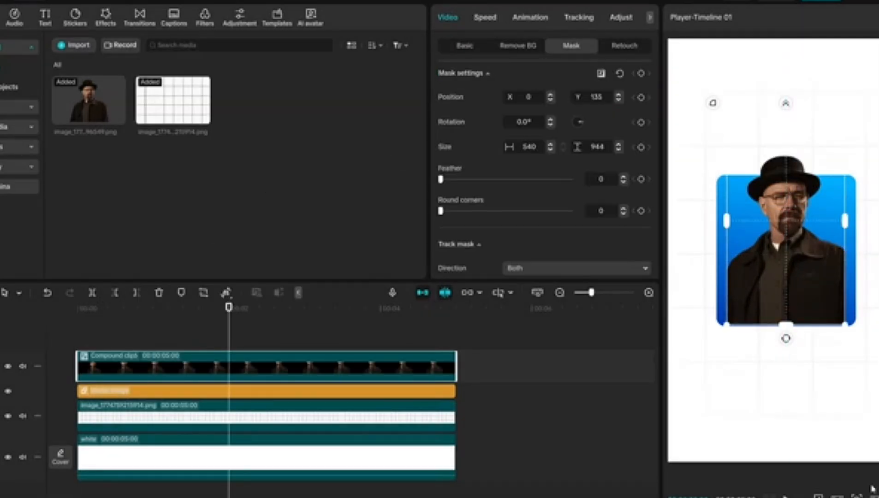
Fine-tune the portrait's rectangle mask to 635 by 955 and round its corners to 13 to match the blue square
{"action": "left_click", "coordinate": [857, 497]}
{"action": "left_click_drag", "start_coordinate": [828, 479], "coordinate": [846, 479]}
{"action": "scroll", "coordinate": [595, 148], "scroll_direction": "down", "scroll_amount": 10}
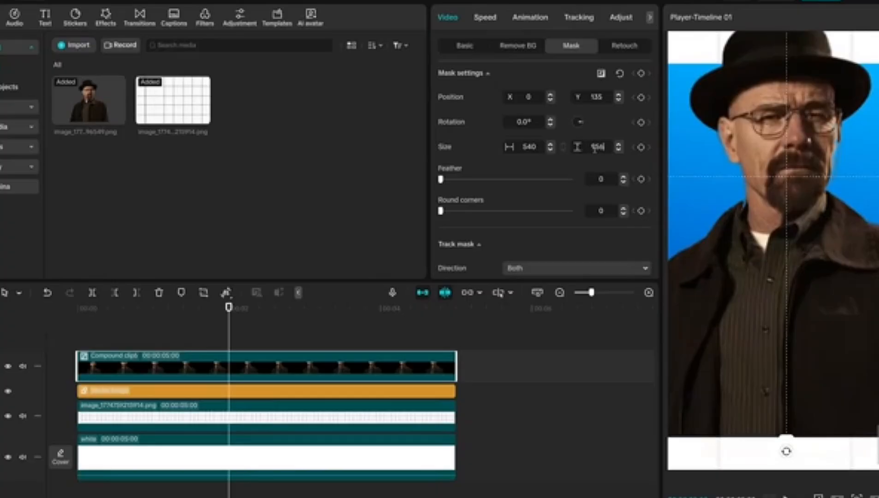
{"action": "left_click", "coordinate": [857, 496]}
{"action": "left_click_drag", "start_coordinate": [847, 479], "coordinate": [833, 478]}
{"action": "scroll", "coordinate": [528, 145], "scroll_direction": "up", "scroll_amount": 10}
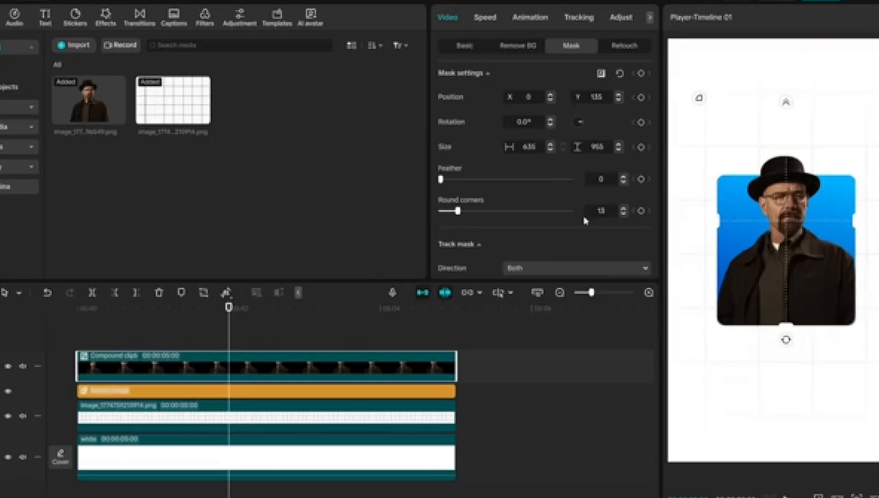
Duplicate the portrait's masked compound clip onto a track above, starting at the beginning of the timeline
{"action": "left_click", "coordinate": [63, 342]}
{"action": "key", "text": "space"}
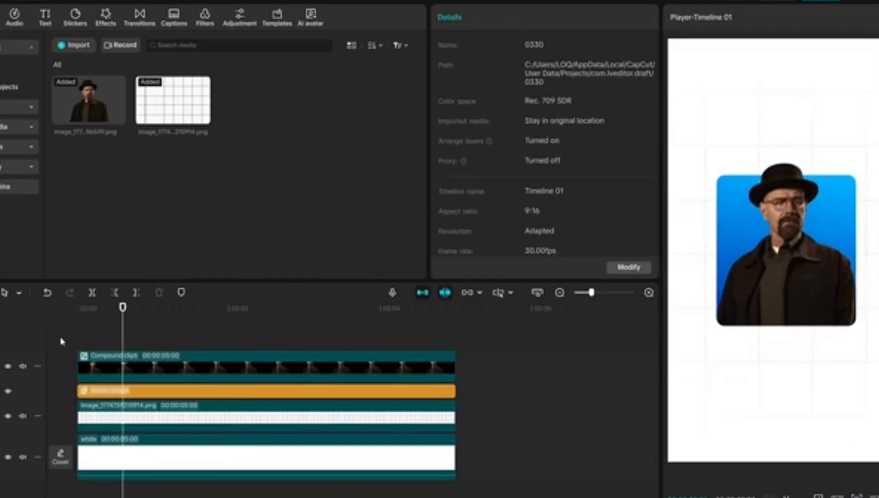
{"action": "left_click", "coordinate": [62, 341]}
{"action": "key", "text": "space"}
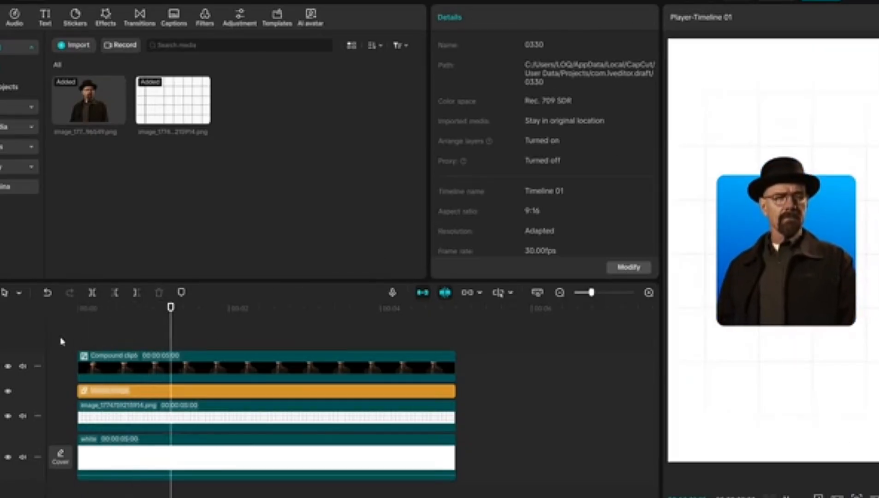
{"action": "left_click", "coordinate": [119, 372]}
{"action": "key", "text": "ctrl+c"}
{"action": "key", "text": "ctrl+v"}
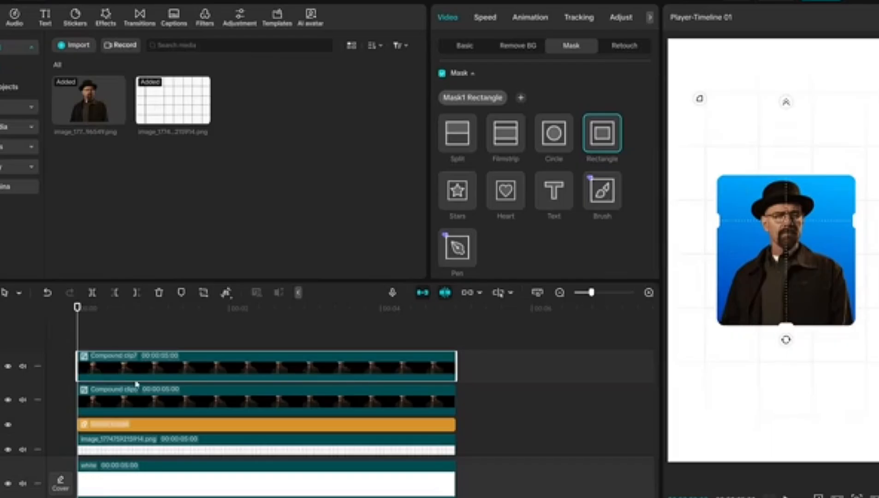
Turn the lower portrait copy black by flattening its Luma curve to the bottom
{"action": "scroll", "coordinate": [140, 375], "scroll_direction": "down", "scroll_amount": 1}
{"action": "left_click", "coordinate": [149, 385]}
{"action": "left_click", "coordinate": [621, 17]}
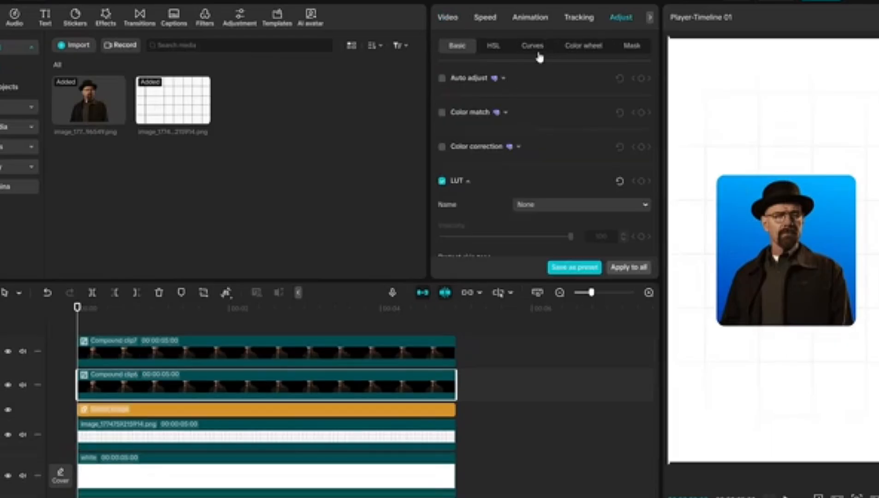
{"action": "left_click", "coordinate": [532, 45]}
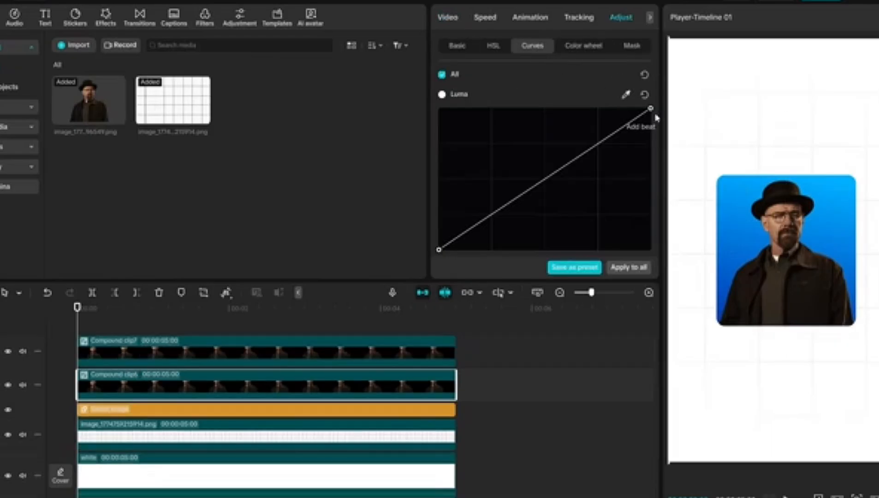
Offset the black copy slightly right and down as a shadow, and realign its rectangle mask with the blue square at X -36
{"action": "left_click", "coordinate": [449, 19]}
{"action": "left_click_drag", "start_coordinate": [825, 214], "coordinate": [832, 216]}
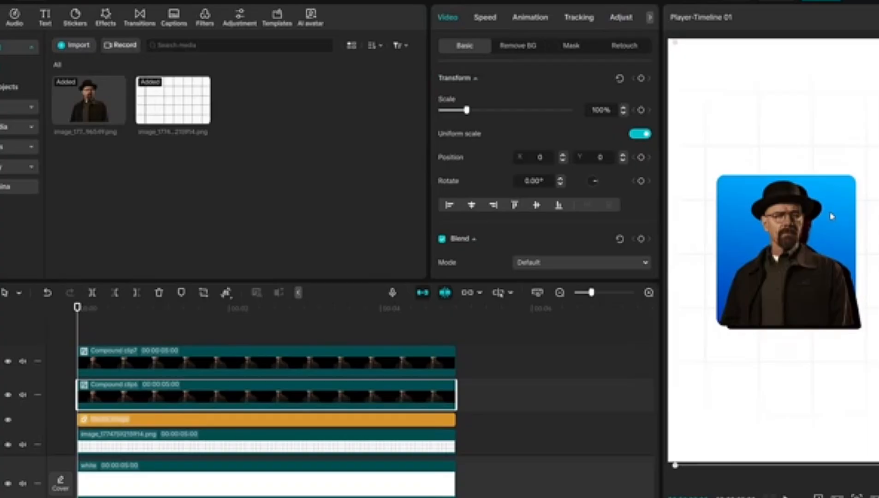
{"action": "left_click", "coordinate": [571, 45]}
{"action": "left_click", "coordinate": [530, 224]}
{"action": "key", "text": "Down"}
{"action": "key", "text": "Down"}
{"action": "key", "text": "Down"}
{"action": "key", "text": "Down"}
{"action": "key", "text": "Down"}
{"action": "key", "text": "Down"}
{"action": "key", "text": "Down"}
{"action": "key", "text": "Down"}
{"action": "key", "text": "Down"}
{"action": "key", "text": "Down"}
{"action": "key", "text": "Down"}
{"action": "key", "text": "Down"}
{"action": "key", "text": "Down"}
{"action": "key", "text": "Down"}
{"action": "key", "text": "Down"}
{"action": "key", "text": "Down"}
{"action": "key", "text": "Down"}
{"action": "key", "text": "Down"}
{"action": "key", "text": "Down"}
{"action": "key", "text": "Down"}
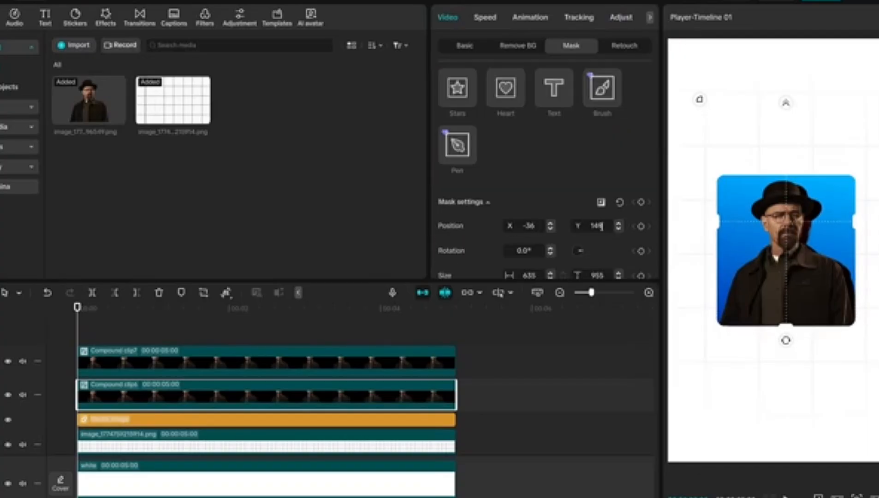
Apply the Blur effect to the black shadow copy and reduce the copy's opacity
{"action": "left_click", "coordinate": [105, 17]}
{"action": "left_click_drag", "start_coordinate": [270, 228], "coordinate": [282, 396]}
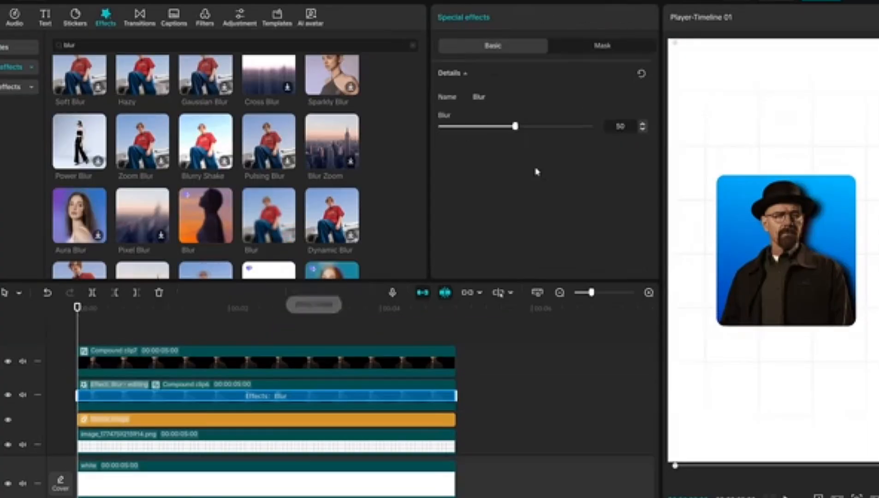
{"action": "left_click", "coordinate": [308, 396]}
{"action": "left_click_drag", "start_coordinate": [572, 197], "coordinate": [519, 192]}
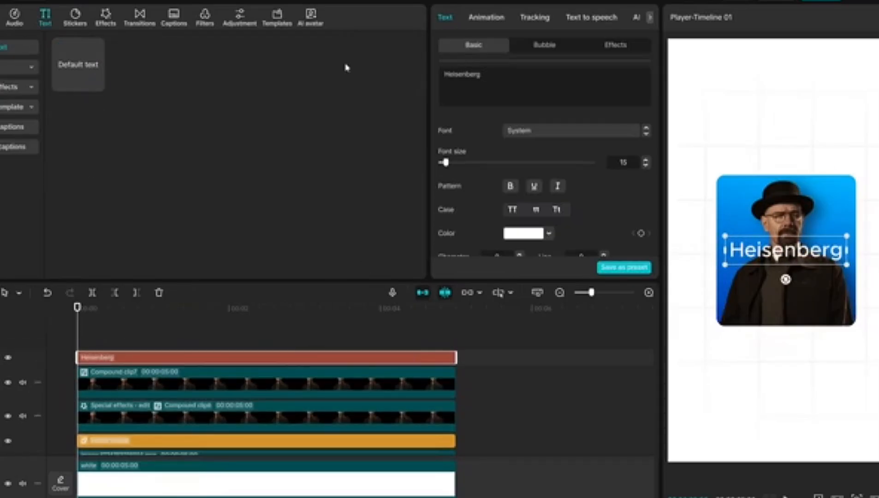
Add a dark "Heisenberg" title above the square and the smaller bold CRONDE caption "I'm the one who knocks" beneath it
{"action": "left_click", "coordinate": [572, 130]}
{"action": "left_click", "coordinate": [521, 233]}
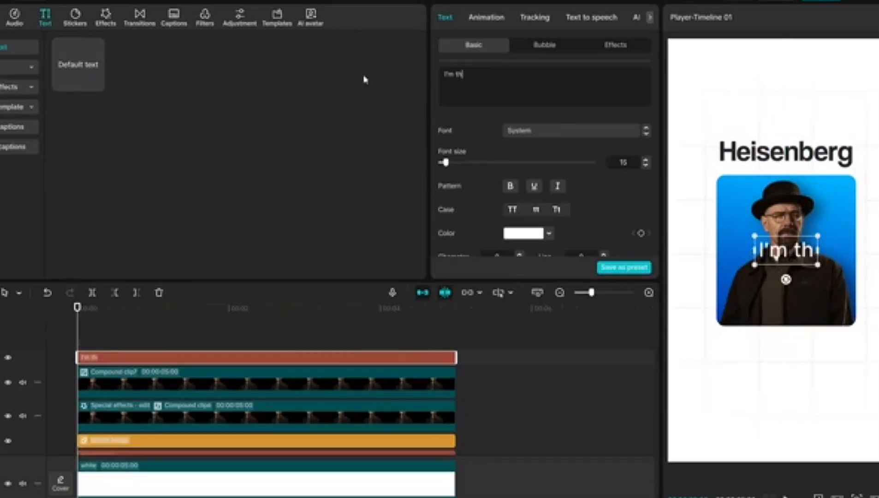
{"action": "type", "text": "e one who knocks"}
{"action": "left_click", "coordinate": [572, 131]}
{"action": "scroll", "coordinate": [544, 280], "scroll_direction": "down", "scroll_amount": 2}
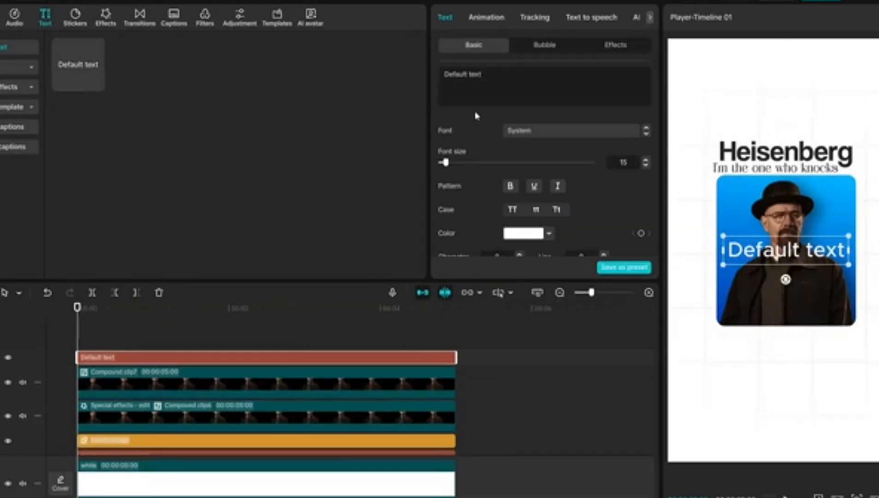
Add "someone" in SF Pro Display Medium, a larger blue "Cooked" in Coolvetica Italic, and "here" below the square
{"action": "type", "text": "someone"}
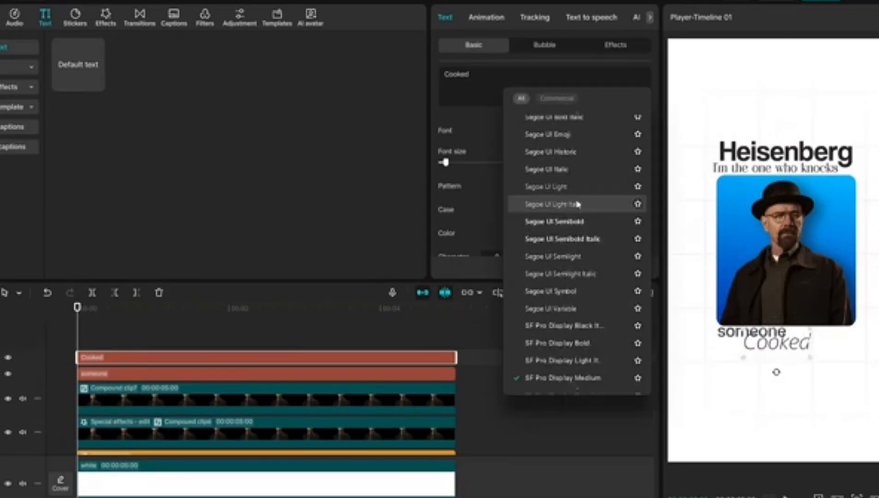
{"action": "scroll", "coordinate": [569, 203], "scroll_direction": "up", "scroll_amount": 10}
{"action": "left_click", "coordinate": [553, 232]}
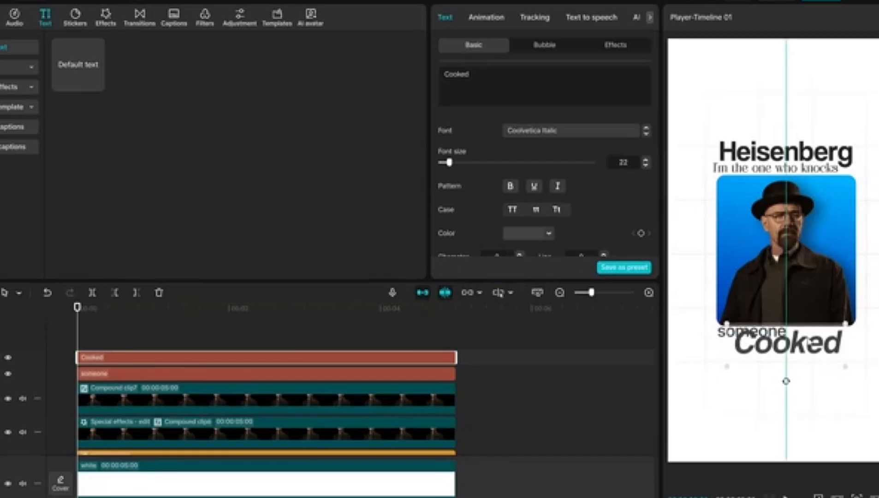
{"action": "left_click_drag", "start_coordinate": [825, 367], "coordinate": [848, 366]}
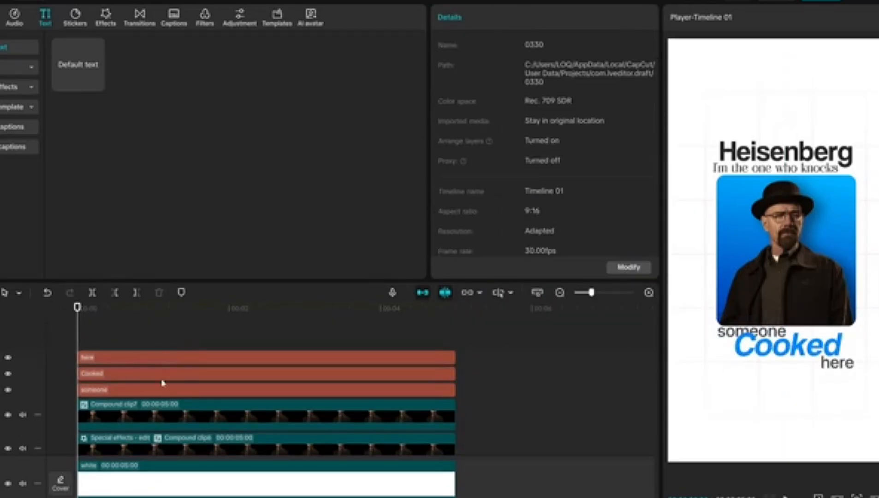
Stagger the starts of the "I'm the one who knocks", "someone", "Cooked" and "here" layers within the first second
{"action": "left_click", "coordinate": [222, 324]}
{"action": "left_click", "coordinate": [78, 323]}
{"action": "left_click", "coordinate": [98, 430]}
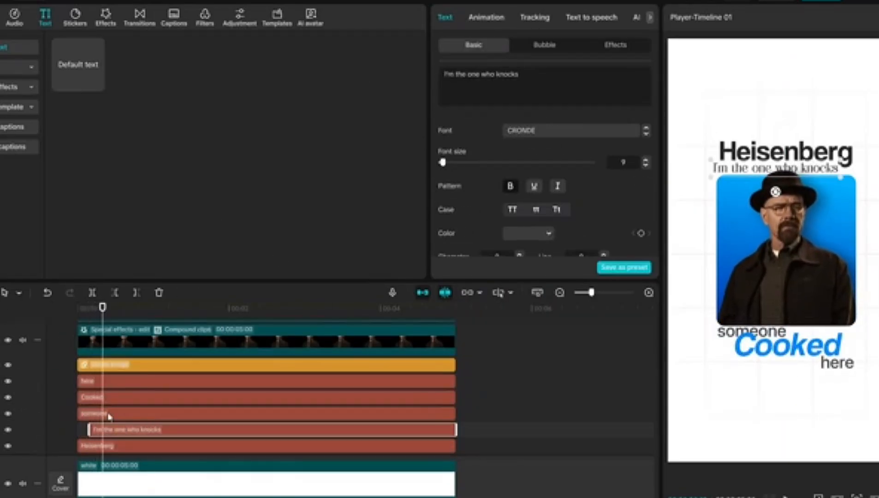
{"action": "left_click", "coordinate": [110, 415]}
{"action": "left_click", "coordinate": [126, 399]}
{"action": "left_click", "coordinate": [143, 384]}
Apply the Static Rub-In entrance animation to the "Heisenberg" title
{"action": "left_click", "coordinate": [139, 446]}
{"action": "left_click", "coordinate": [486, 17]}
{"action": "left_click", "coordinate": [449, 81]}
{"action": "left_click", "coordinate": [602, 116]}
{"action": "left_click", "coordinate": [458, 171]}
Apply the Type 1 entrance animation to "I'm the one who knocks" and start that layer slightly earlier
{"action": "left_click", "coordinate": [138, 430]}
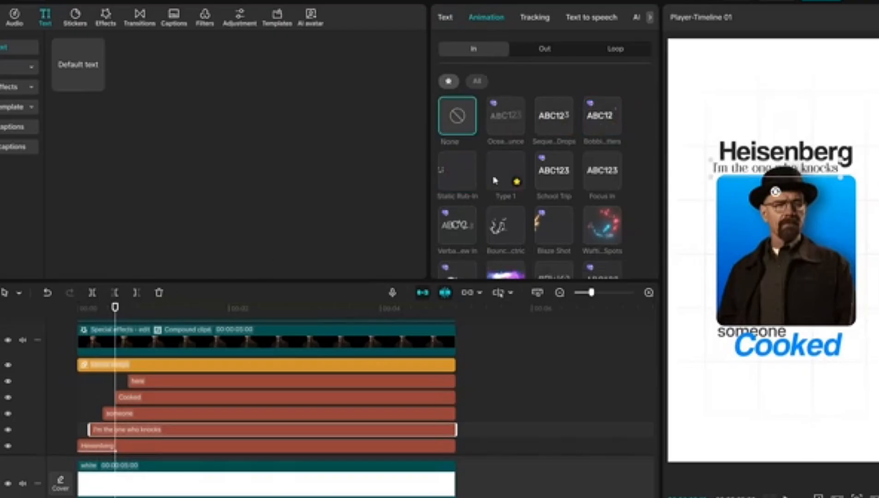
{"action": "left_click", "coordinate": [499, 179]}
{"action": "left_click_drag", "start_coordinate": [90, 430], "coordinate": [85, 430]}
{"action": "left_click", "coordinate": [65, 427]}
Give the "Cooked" text an entrance animation from the full list of In animations
{"action": "left_click", "coordinate": [165, 414]}
{"action": "left_click", "coordinate": [486, 17]}
{"action": "left_click", "coordinate": [184, 398]}
{"action": "left_click", "coordinate": [556, 122]}
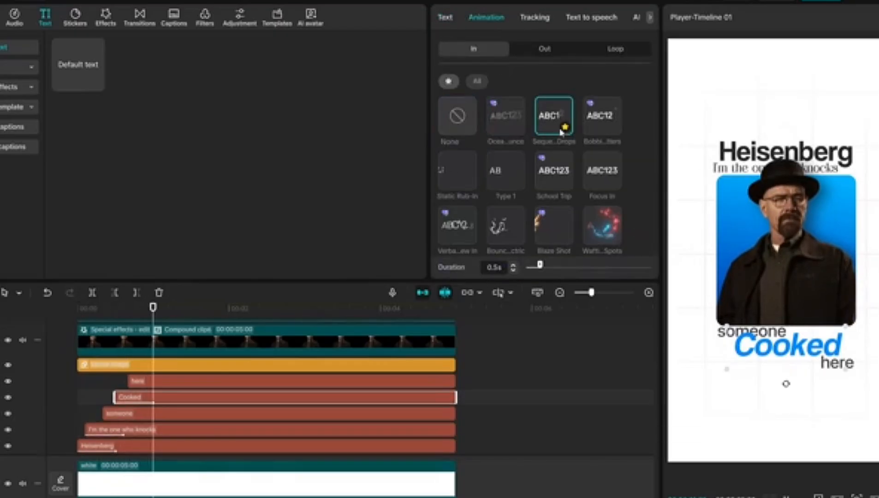
{"action": "left_click", "coordinate": [477, 82]}
{"action": "scroll", "coordinate": [510, 159], "scroll_direction": "down", "scroll_amount": 6}
{"action": "left_click", "coordinate": [510, 191]}
{"action": "scroll", "coordinate": [514, 221], "scroll_direction": "down", "scroll_amount": 2}
Apply the first favourite entrance animation to both the "here" and "someone" texts
{"action": "left_click", "coordinate": [165, 382]}
{"action": "left_click", "coordinate": [487, 18]}
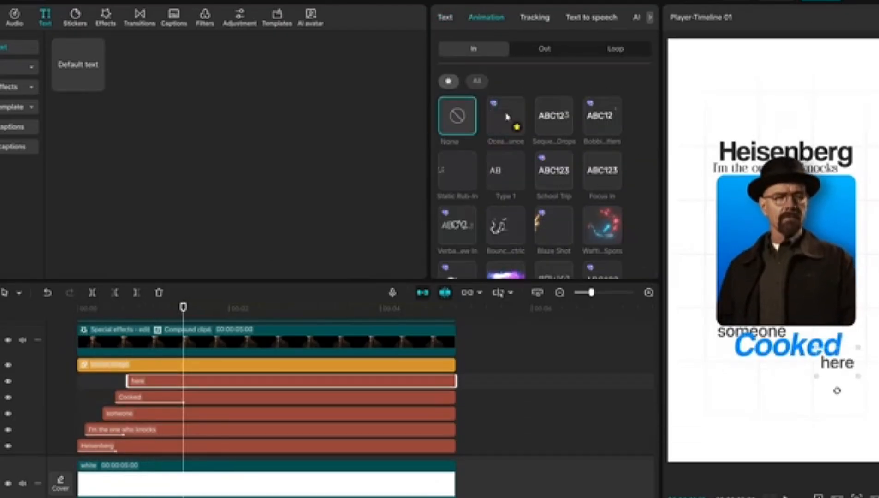
{"action": "left_click", "coordinate": [514, 125]}
{"action": "left_click", "coordinate": [159, 414]}
{"action": "left_click", "coordinate": [497, 19]}
{"action": "left_click", "coordinate": [510, 121]}
Shift the "here" layer to start at about 1 second and trim its end to match the other layers
{"action": "left_click_drag", "start_coordinate": [152, 383], "coordinate": [175, 385]}
{"action": "left_click_drag", "start_coordinate": [479, 381], "coordinate": [455, 381]}
{"action": "key", "text": "space"}
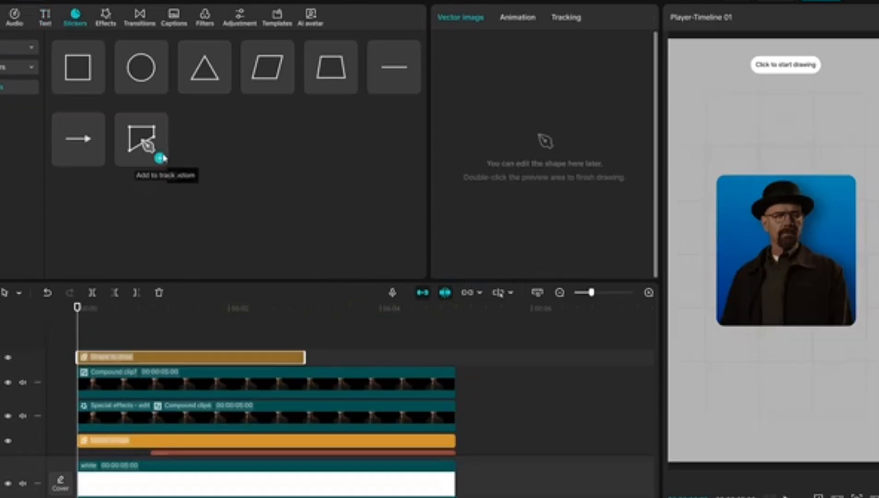
Draw a custom S-curve diagonally across the frame and give it a dark gray 323232 stroke with weight 100
{"action": "left_click_drag", "start_coordinate": [793, 259], "coordinate": [823, 240]}
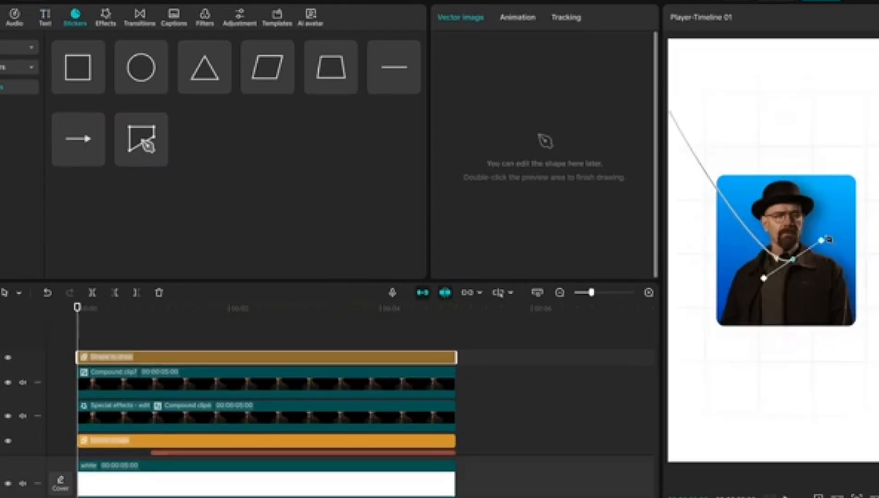
{"action": "double_click", "coordinate": [777, 256]}
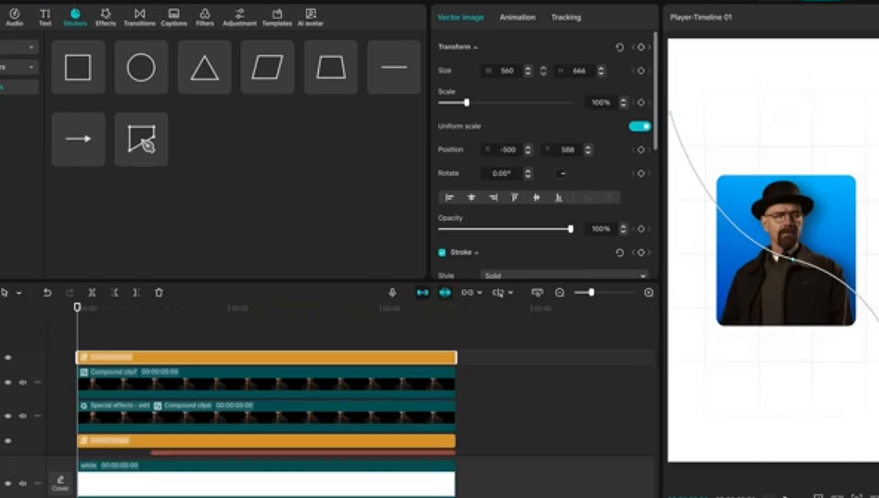
{"action": "scroll", "coordinate": [465, 148], "scroll_direction": "down", "scroll_amount": 3}
{"action": "left_click", "coordinate": [507, 197]}
{"action": "left_click_drag", "start_coordinate": [452, 246], "coordinate": [447, 275]}
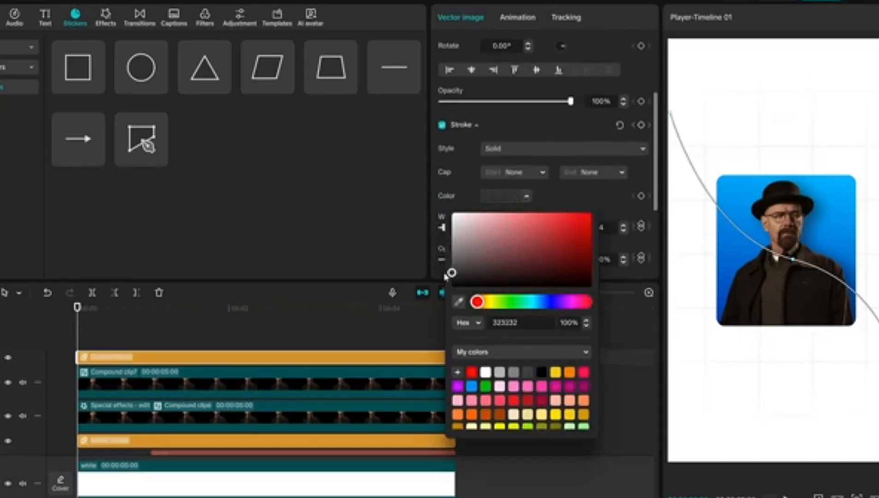
{"action": "left_click", "coordinate": [569, 189]}
{"action": "left_click_drag", "start_coordinate": [466, 235], "coordinate": [622, 242]}
Turn the curve into a compound clip and move it behind the blue square, just above the "Heisenberg" layer
{"action": "right_click", "coordinate": [193, 357]}
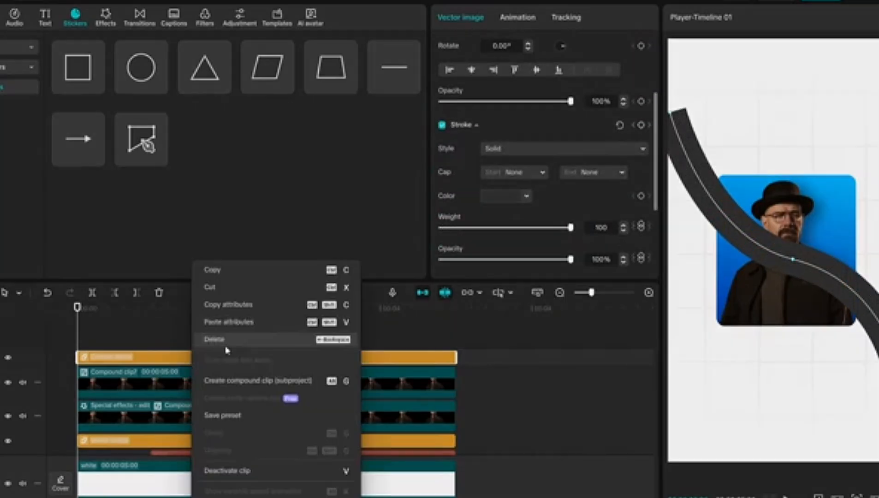
{"action": "left_click", "coordinate": [249, 381]}
{"action": "mouse_move", "coordinate": [251, 367]}
{"action": "left_mouse_down"}
{"action": "mouse_move", "coordinate": [253, 411]}
{"action": "mouse_move", "coordinate": [254, 382]}
{"action": "left_mouse_up"}
Scale the curve's compound clip to 146% and lower its opacity to a light gray
{"action": "left_click_drag", "start_coordinate": [467, 111], "coordinate": [486, 132]}
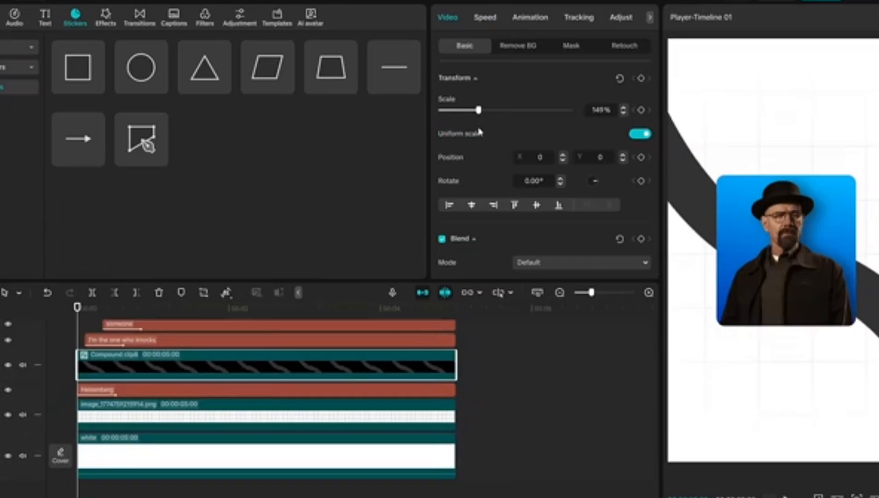
{"action": "scroll", "coordinate": [480, 132], "scroll_direction": "down", "scroll_amount": 1}
{"action": "left_click_drag", "start_coordinate": [570, 249], "coordinate": [466, 238]}
{"action": "scroll", "coordinate": [468, 239], "scroll_direction": "up", "scroll_amount": 1}
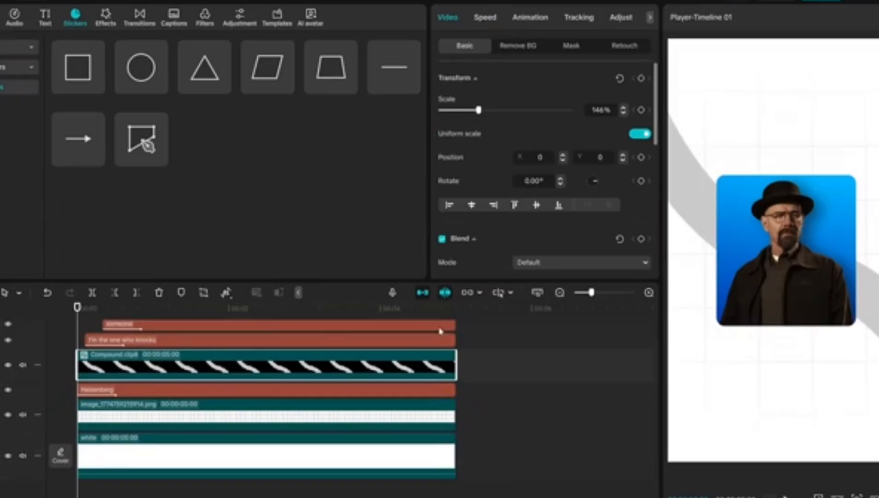
Add a Split mask to the curve's compound clip and rotate it to -59°
{"action": "left_click", "coordinate": [571, 45]}
{"action": "left_click", "coordinate": [477, 94]}
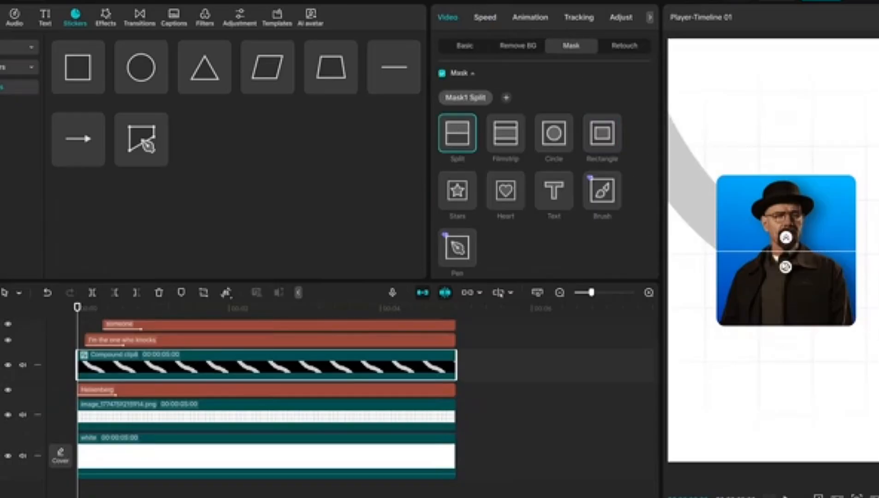
{"action": "scroll", "coordinate": [565, 241], "scroll_direction": "down", "scroll_amount": 3}
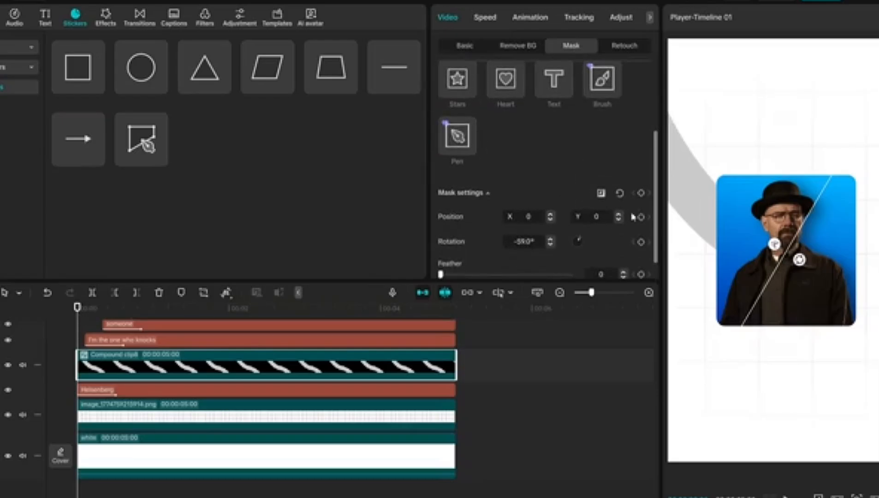
Animate the split mask with feather 27 from X -409, Y 457 at the start to beyond the curve's lower end at 1 second
{"action": "left_click_drag", "start_coordinate": [772, 277], "coordinate": [698, 195]}
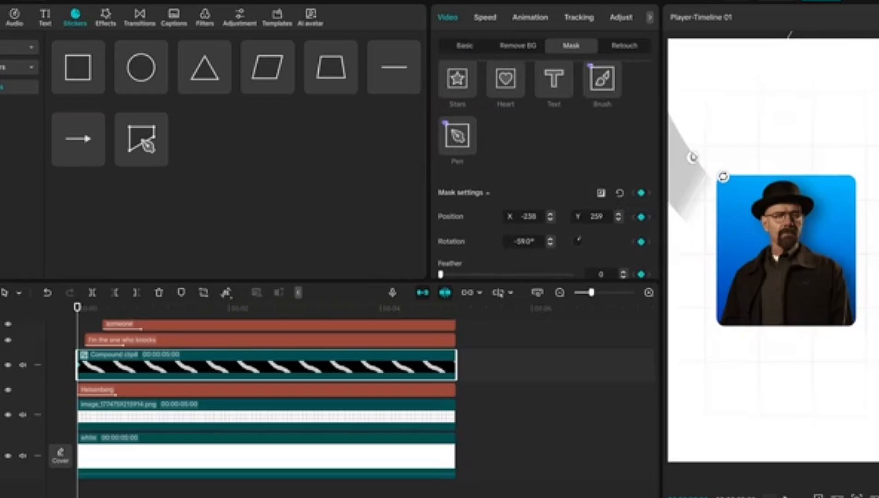
{"action": "left_click_drag", "start_coordinate": [692, 158], "coordinate": [658, 130]}
{"action": "scroll", "coordinate": [575, 228], "scroll_direction": "down", "scroll_amount": 1}
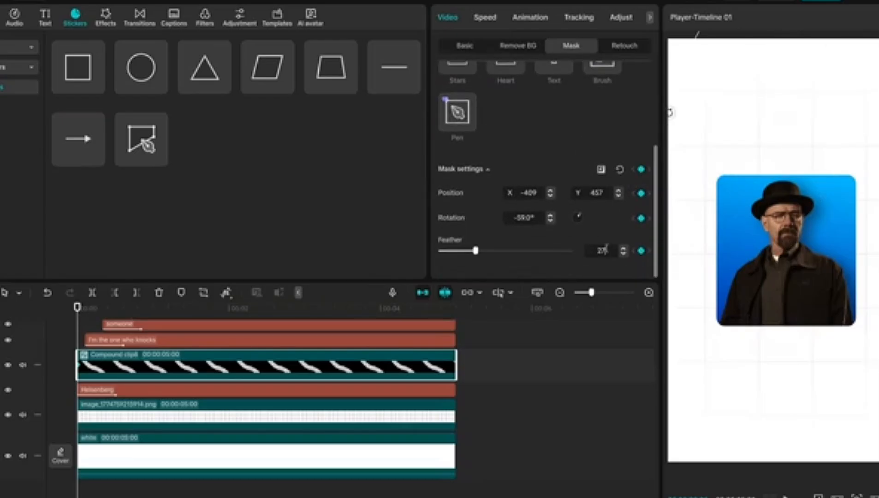
{"action": "left_click_drag", "start_coordinate": [230, 308], "coordinate": [153, 309]}
{"action": "left_click_drag", "start_coordinate": [730, 145], "coordinate": [846, 252]}
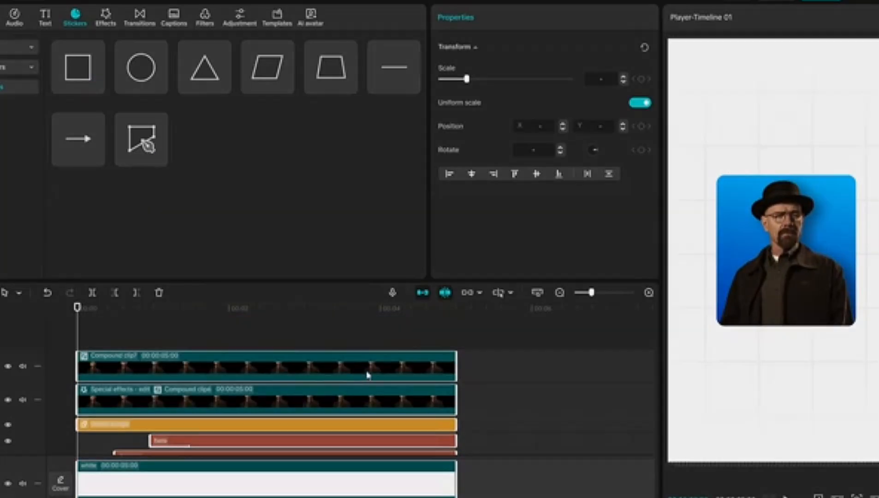
Combine all layers into one compound clip and add a transform keyframe at its start
{"action": "right_click", "coordinate": [368, 375]}
{"action": "left_click", "coordinate": [390, 343]}
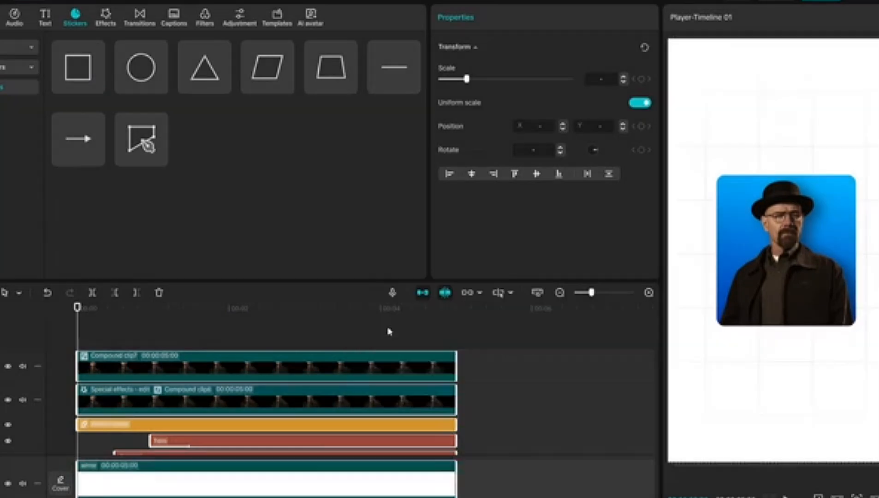
{"action": "left_click", "coordinate": [641, 79]}
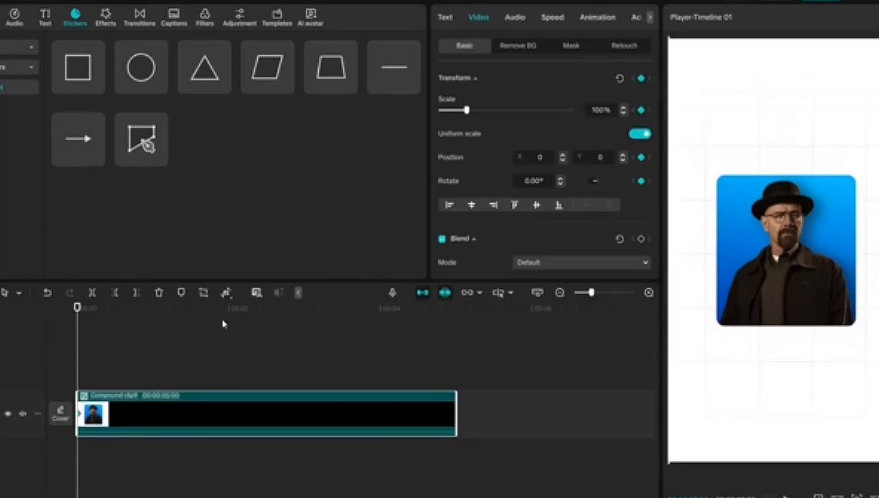
Add a transform keyframe at 2 seconds and set the scale at the start keyframe to 125%
{"action": "left_click", "coordinate": [230, 313]}
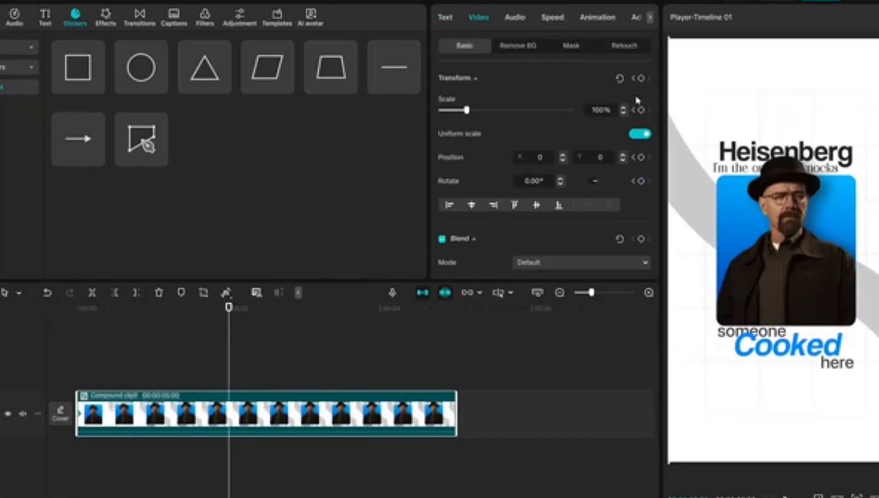
{"action": "left_click", "coordinate": [79, 316]}
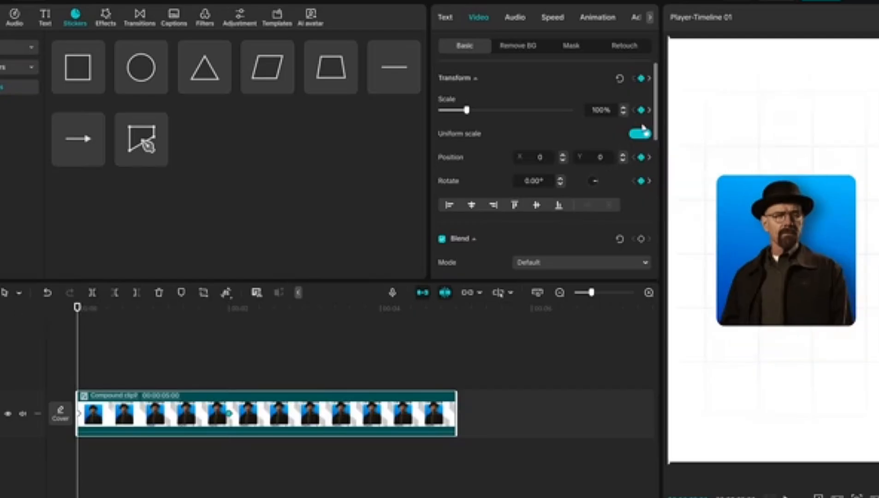
{"action": "left_click_drag", "start_coordinate": [605, 110], "coordinate": [623, 110]}
Show the compound clip's keyframe graphs and apply the Cubic Out preset curve to its transform animation
{"action": "right_click", "coordinate": [190, 423]}
{"action": "left_click", "coordinate": [199, 387]}
{"action": "left_click", "coordinate": [133, 388]}
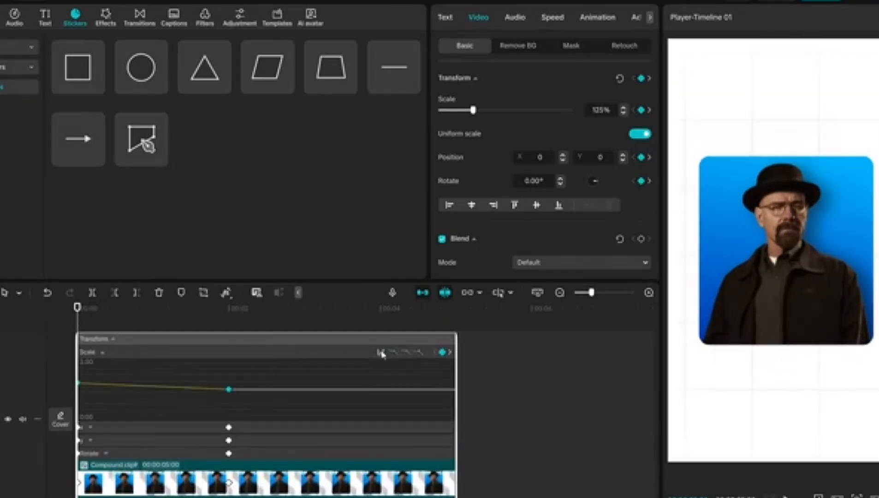
{"action": "left_click", "coordinate": [382, 354]}
{"action": "left_click", "coordinate": [502, 419]}
{"action": "key", "text": "space"}
{"action": "left_click", "coordinate": [231, 425]}
{"action": "left_click", "coordinate": [163, 441]}
{"action": "left_click", "coordinate": [165, 416]}
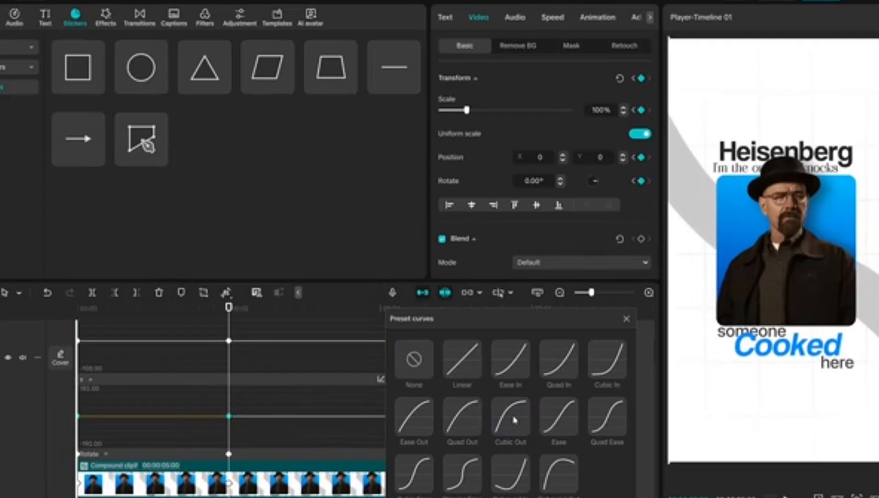
{"action": "left_click", "coordinate": [514, 418]}
{"action": "left_click", "coordinate": [510, 415]}
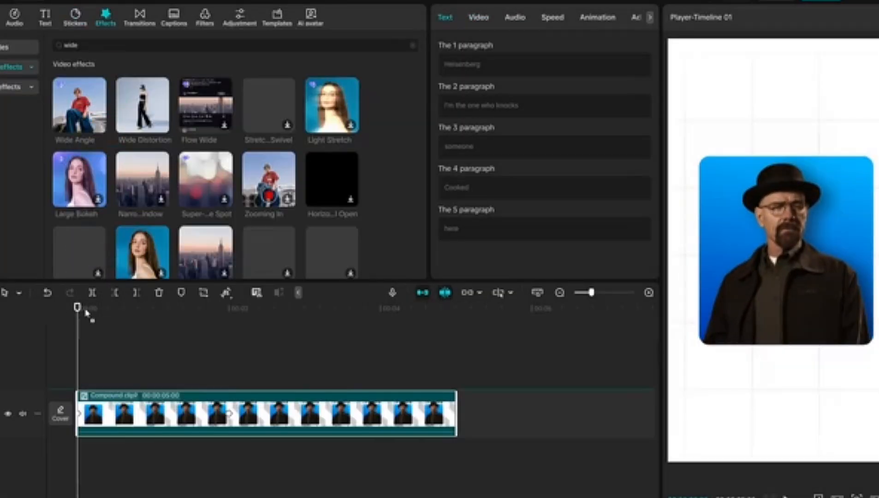
Add the Wide Angle effect over the whole compound clip with strength 20 and play the result
{"action": "left_click_drag", "start_coordinate": [87, 313], "coordinate": [74, 380]}
{"action": "left_click_drag", "start_coordinate": [305, 381], "coordinate": [456, 381]}
{"action": "left_click_drag", "start_coordinate": [499, 126], "coordinate": [468, 127]}
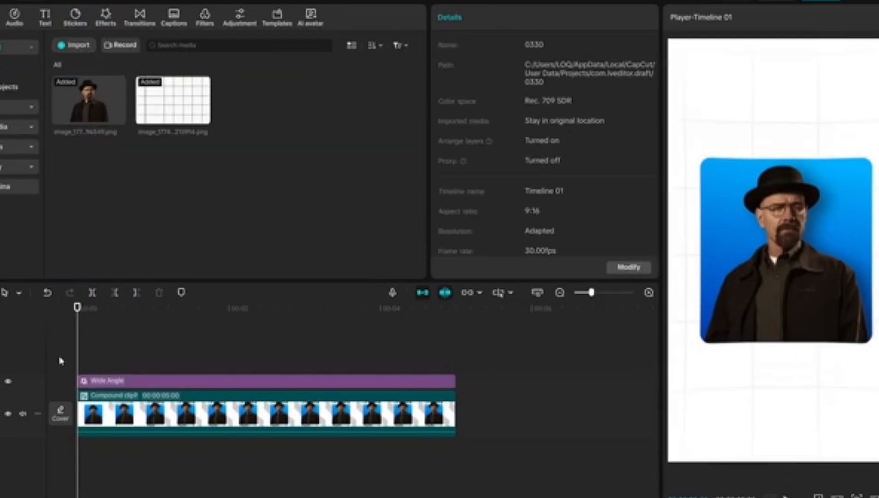
{"action": "key", "text": "space"}
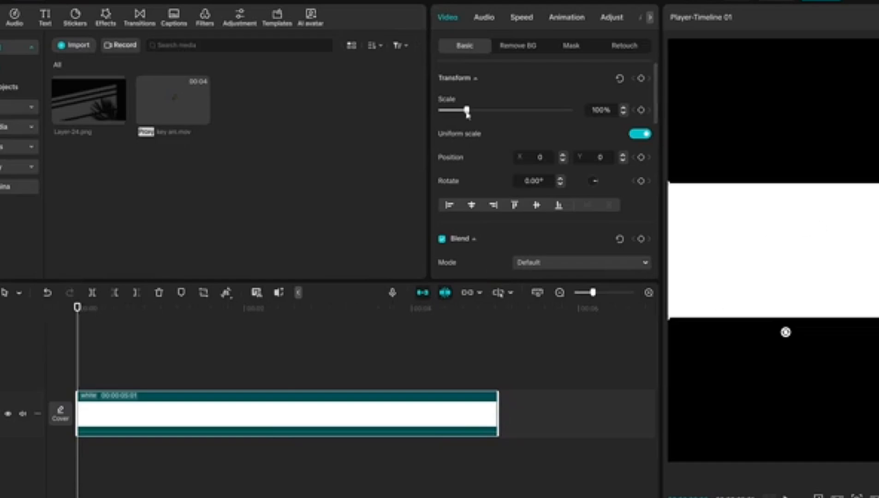
Enlarge the white background clip to fill the vertical frame and add the text "success" in GondensDEMO-Regular
{"action": "left_click_drag", "start_coordinate": [467, 113], "coordinate": [526, 90]}
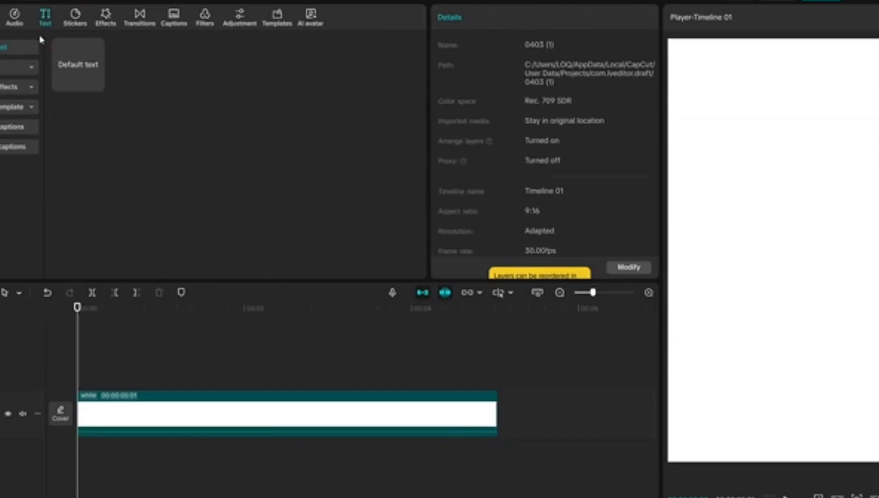
{"action": "left_click", "coordinate": [98, 86]}
{"action": "type", "text": "t"}
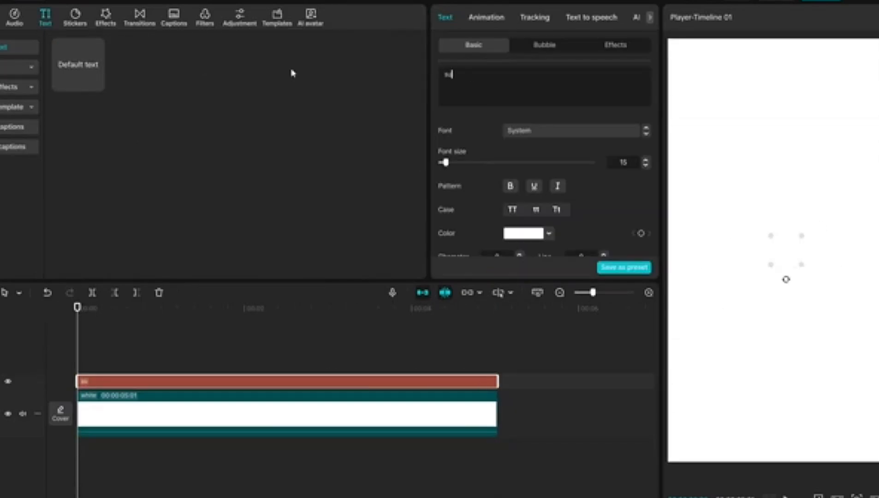
{"action": "left_click", "coordinate": [523, 131]}
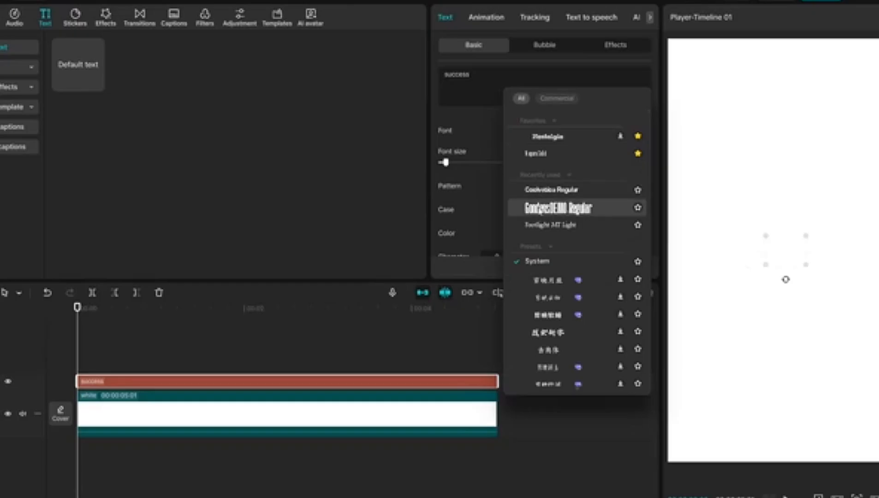
{"action": "left_click", "coordinate": [558, 208]}
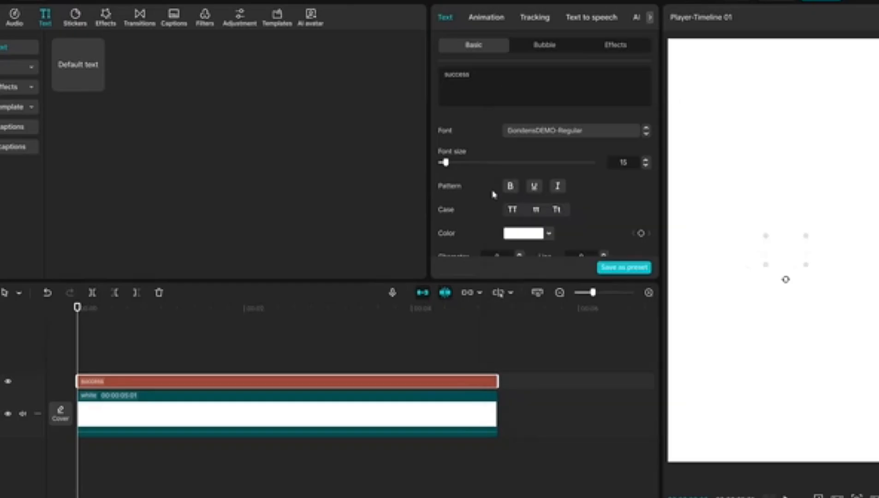
Give the "success" text a black stroke of thickness 1 and set its font size to 200
{"action": "scroll", "coordinate": [491, 192], "scroll_direction": "down", "scroll_amount": 10}
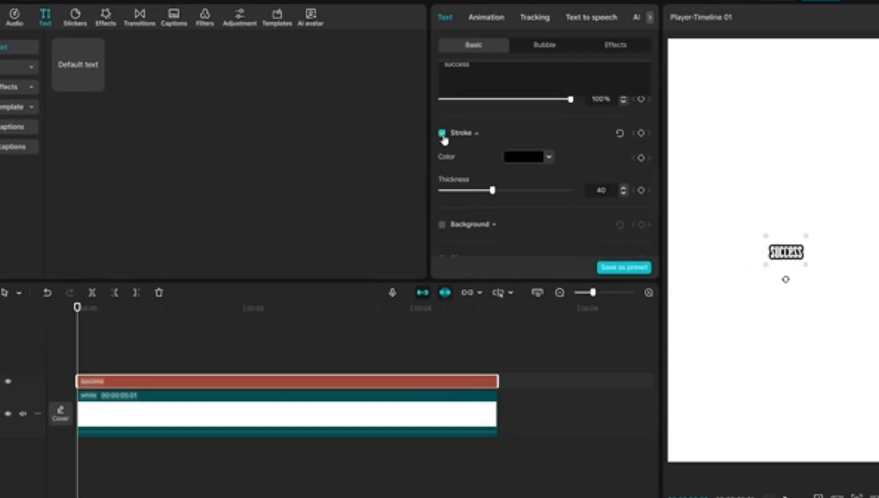
{"action": "scroll", "coordinate": [607, 231], "scroll_direction": "up", "scroll_amount": 2}
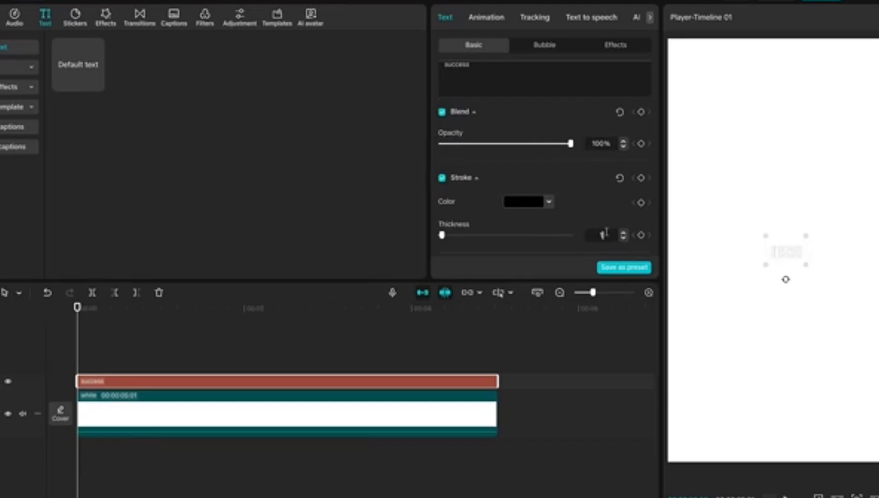
{"action": "scroll", "coordinate": [607, 233], "scroll_direction": "up", "scroll_amount": 10}
{"action": "left_click_drag", "start_coordinate": [445, 163], "coordinate": [513, 164]}
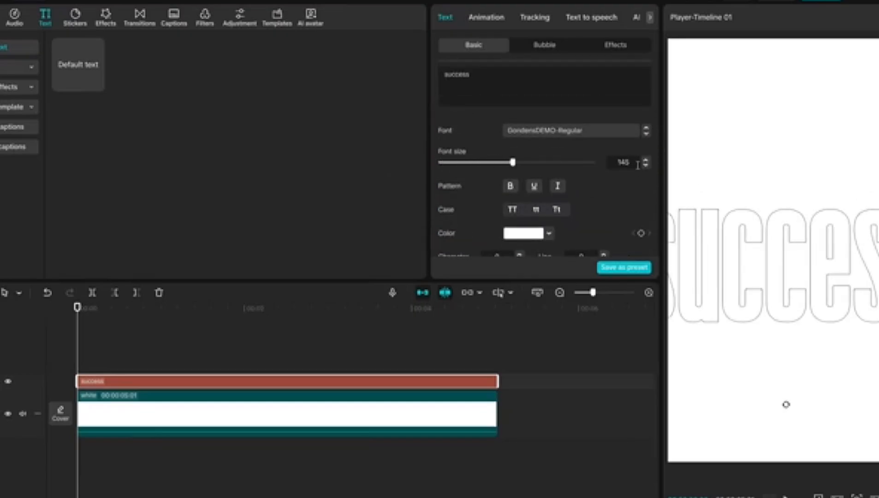
{"action": "double_click", "coordinate": [624, 162]}
{"action": "type", "text": "200"}
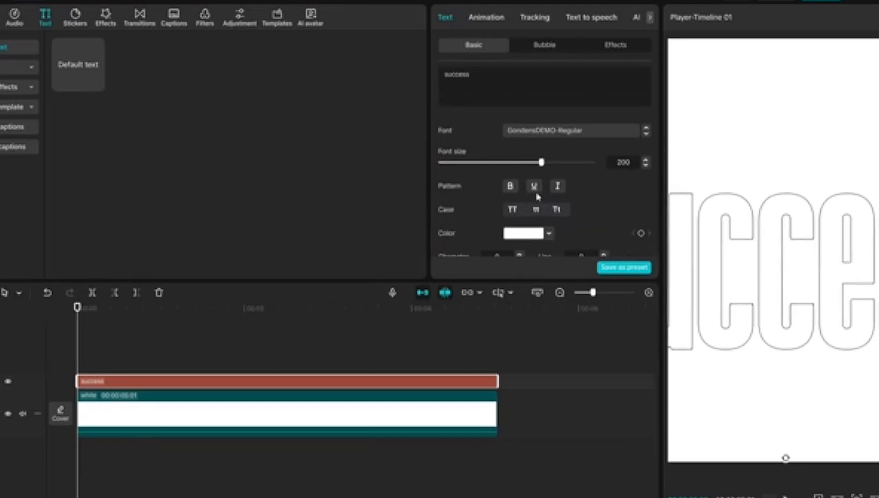
Italicize the outlined "success" text, shift it slightly upward and set its opacity to 20%
{"action": "left_click", "coordinate": [559, 186]}
{"action": "left_click_drag", "start_coordinate": [776, 260], "coordinate": [790, 241]}
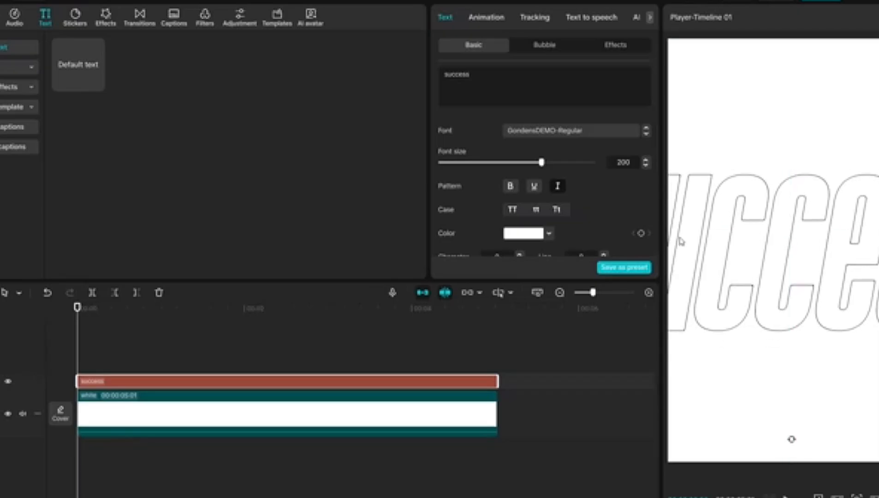
{"action": "scroll", "coordinate": [533, 202], "scroll_direction": "down", "scroll_amount": 6}
{"action": "left_click_drag", "start_coordinate": [570, 179], "coordinate": [502, 180]}
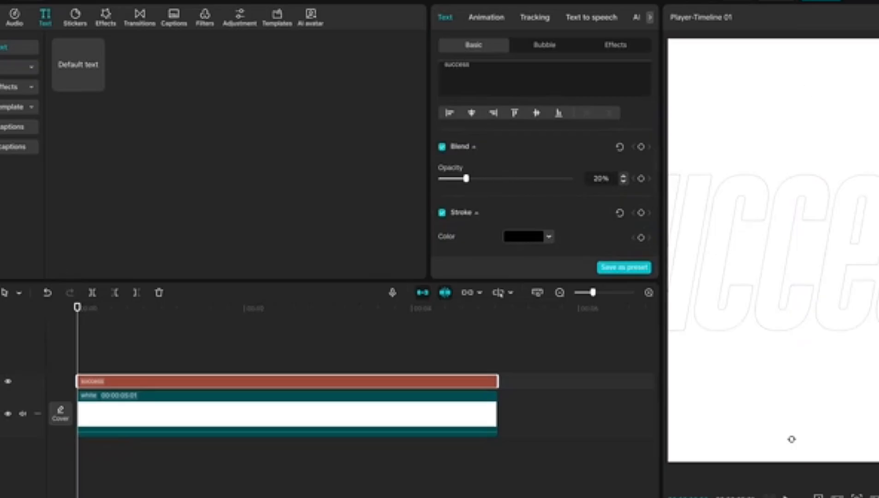
Place Layer-24.png on a track above the text from the start and enlarge and reposition it to cover the frame
{"action": "left_click_drag", "start_coordinate": [94, 107], "coordinate": [75, 364]}
{"action": "left_click_drag", "start_coordinate": [75, 363], "coordinate": [76, 362]}
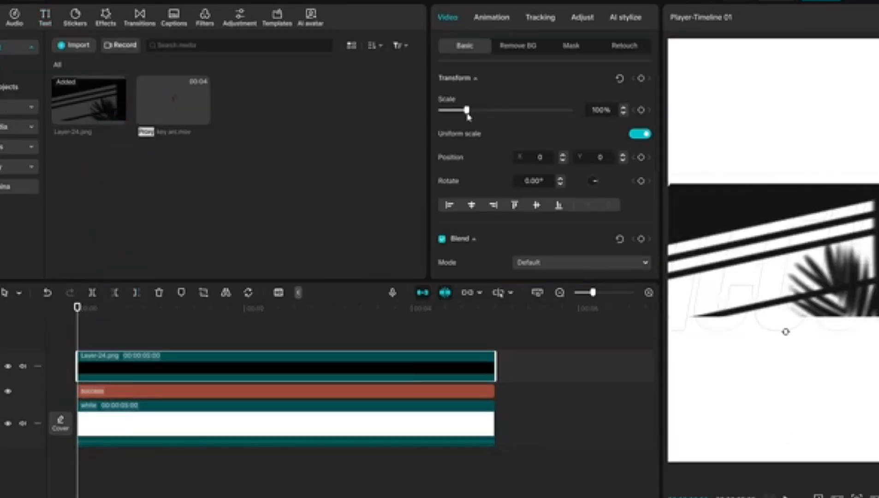
{"action": "left_click_drag", "start_coordinate": [466, 111], "coordinate": [535, 96]}
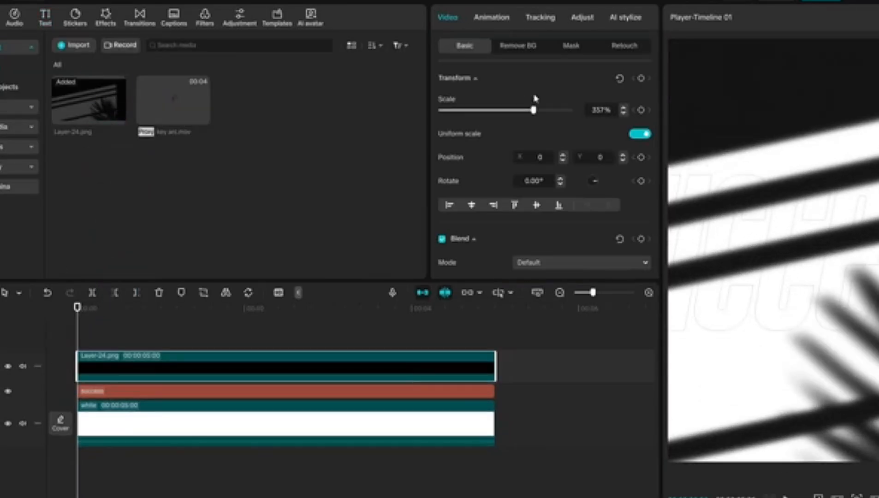
{"action": "left_click_drag", "start_coordinate": [803, 259], "coordinate": [756, 216]}
{"action": "left_click_drag", "start_coordinate": [534, 110], "coordinate": [537, 109]}
{"action": "left_click_drag", "start_coordinate": [775, 245], "coordinate": [793, 256]}
Set the opacity of the Layer-24.png overlay to 10%
{"action": "scroll", "coordinate": [549, 162], "scroll_direction": "down", "scroll_amount": 3}
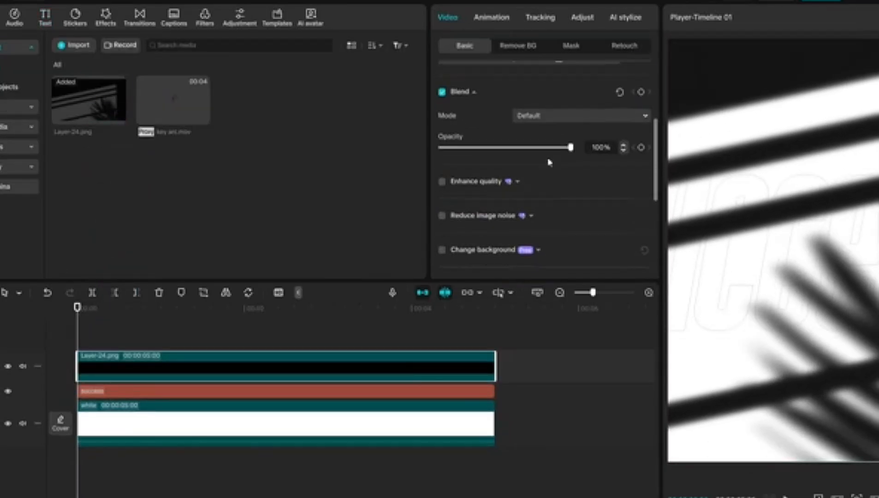
{"action": "left_click_drag", "start_coordinate": [571, 148], "coordinate": [464, 153]}
{"action": "scroll", "coordinate": [604, 148], "scroll_direction": "down", "scroll_amount": 7}
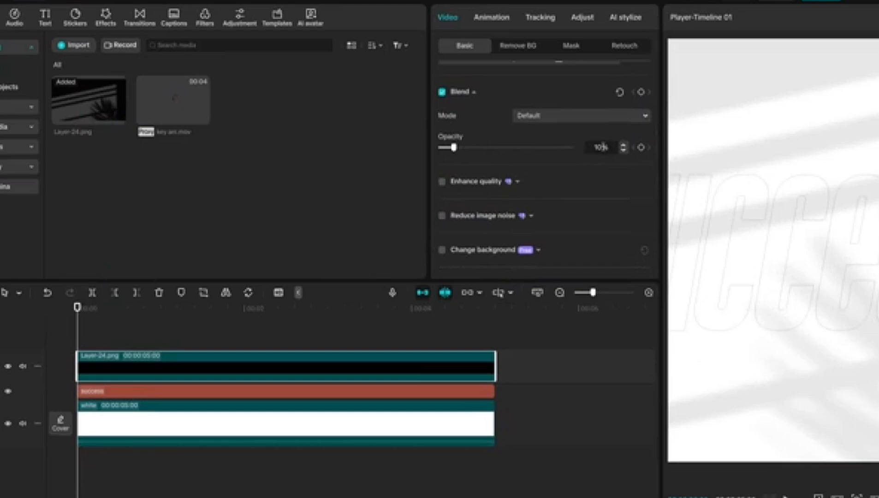
Add a second "success" text on top in GondensDEMO-Regular, color it dark red and enlarge it across the frame
{"action": "left_click", "coordinate": [74, 326]}
{"action": "left_click", "coordinate": [45, 17]}
{"action": "left_click", "coordinate": [94, 84]}
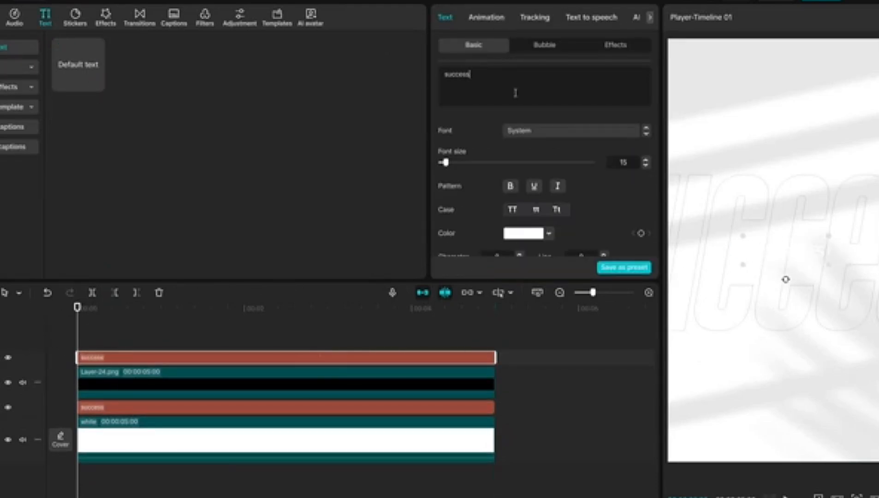
{"action": "left_click", "coordinate": [529, 136]}
{"action": "left_click", "coordinate": [559, 202]}
{"action": "left_click", "coordinate": [526, 233]}
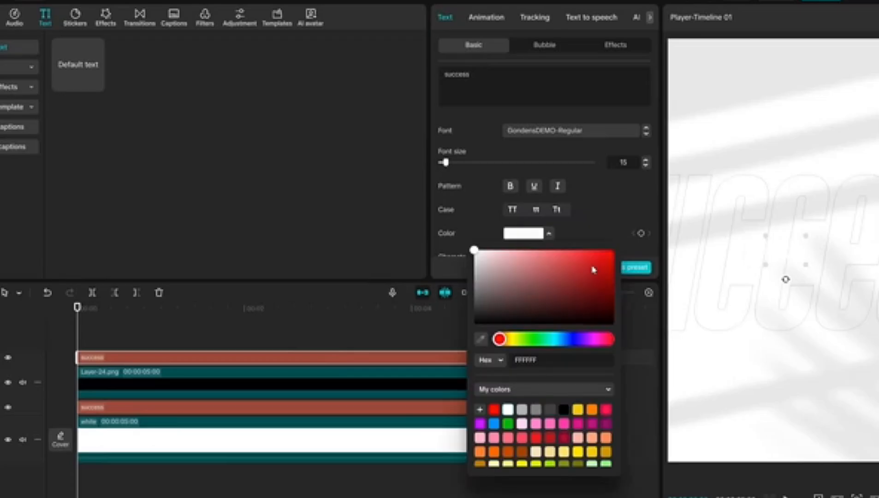
{"action": "left_click", "coordinate": [647, 275]}
{"action": "left_click_drag", "start_coordinate": [445, 162], "coordinate": [486, 163]}
Give the red "success" text a shadow with 10% blurriness and 34% opacity
{"action": "scroll", "coordinate": [531, 152], "scroll_direction": "down", "scroll_amount": 10}
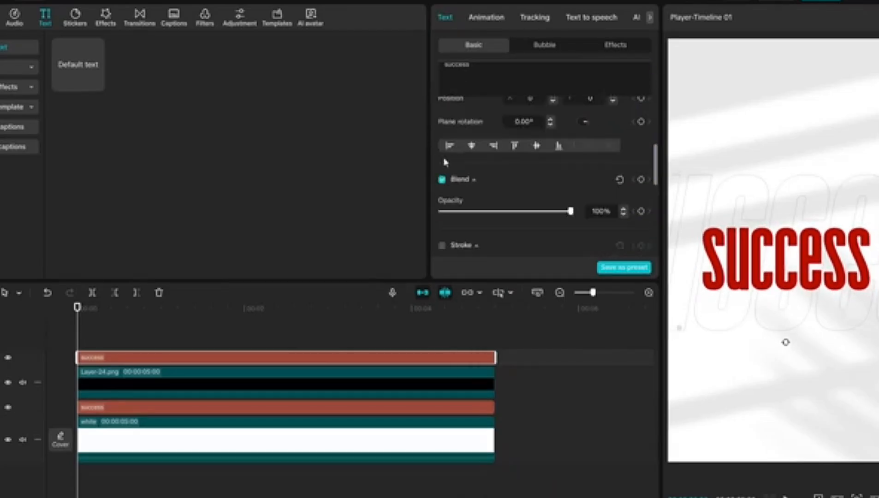
{"action": "left_click", "coordinate": [442, 145]}
{"action": "scroll", "coordinate": [456, 155], "scroll_direction": "down", "scroll_amount": 1}
{"action": "left_click_drag", "start_coordinate": [460, 153], "coordinate": [452, 153]}
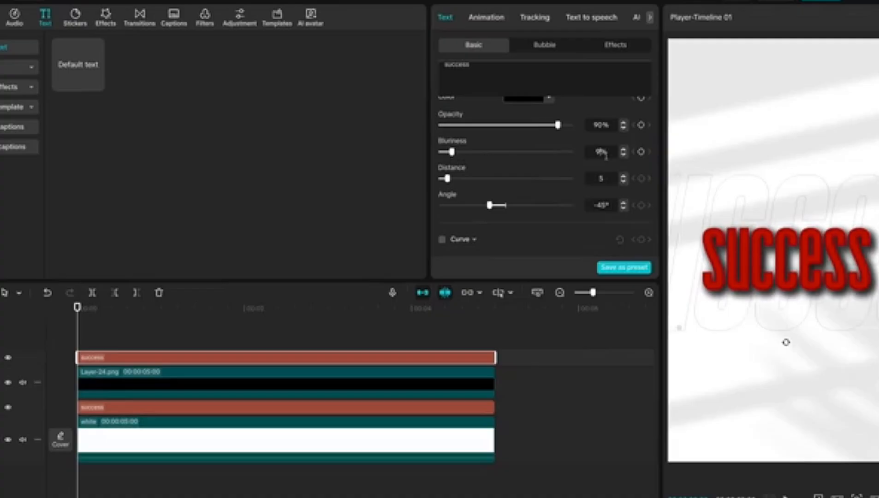
{"action": "left_click_drag", "start_coordinate": [557, 125], "coordinate": [491, 126]}
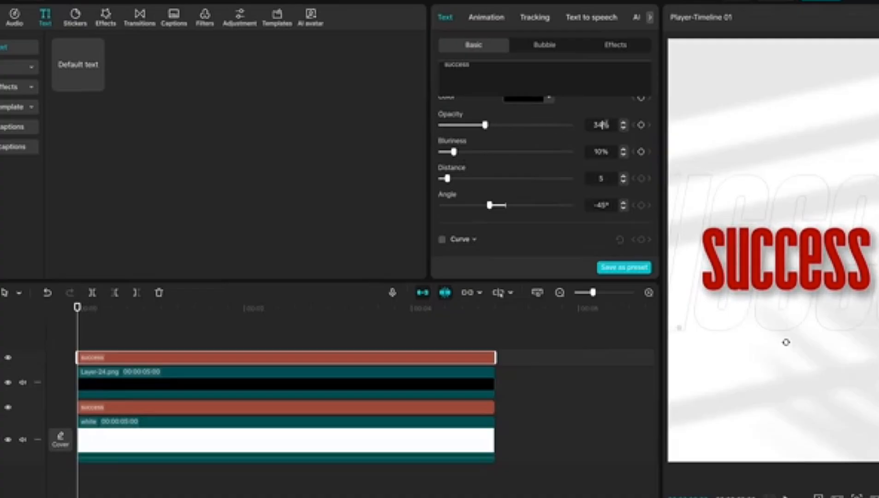
{"action": "key", "text": "Return"}
Add a text layer reading "the key to" above the other tracks, spanning their full length
{"action": "left_click", "coordinate": [96, 83]}
{"action": "left_click_drag", "start_coordinate": [329, 358], "coordinate": [495, 358]}
{"action": "scroll", "coordinate": [508, 152], "scroll_direction": "up", "scroll_amount": 8}
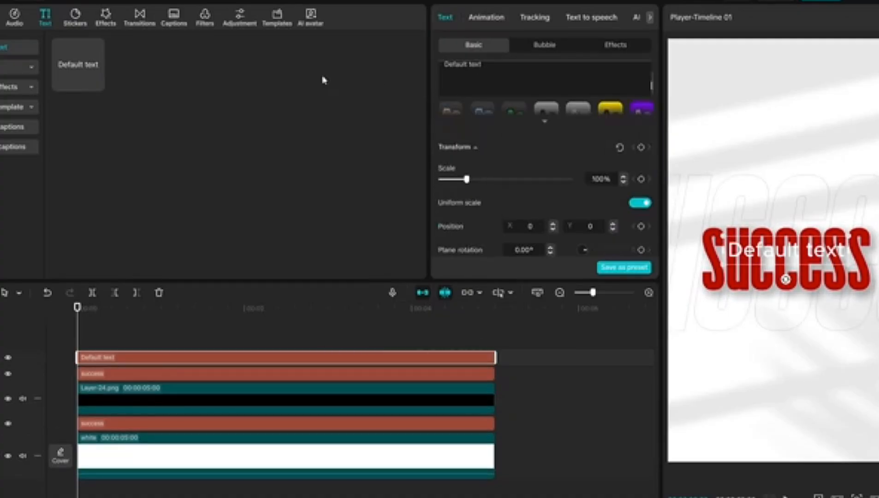
{"action": "left_click_drag", "start_coordinate": [484, 65], "coordinate": [441, 66]}
{"action": "key", "text": "BackSpace"}
{"action": "scroll", "coordinate": [558, 156], "scroll_direction": "up", "scroll_amount": 2}
{"action": "scroll", "coordinate": [558, 156], "scroll_direction": "up", "scroll_amount": 3}
{"action": "type", "text": "the key to"}
Style "the key to" in dark gray Coolvetica Regular at size 13 and place it above the start of the red word
{"action": "left_click", "coordinate": [544, 131]}
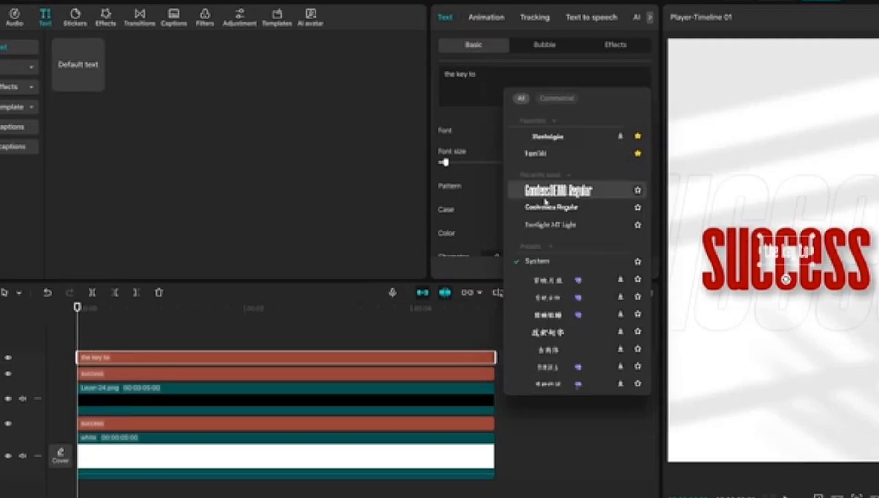
{"action": "left_click", "coordinate": [548, 206]}
{"action": "left_click", "coordinate": [514, 234]}
{"action": "left_click_drag", "start_coordinate": [480, 289], "coordinate": [473, 307]}
{"action": "left_click", "coordinate": [459, 285]}
{"action": "left_click_drag", "start_coordinate": [786, 250], "coordinate": [768, 220]}
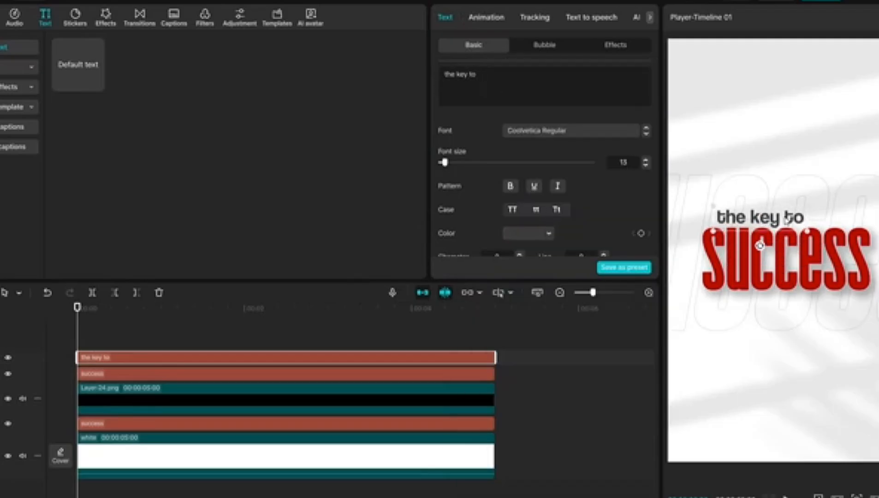
Duplicate "the key to", change the copy to "is starting" and place it below the end of the red word
{"action": "key", "text": "ctrl+c"}
{"action": "key", "text": "ctrl+v"}
{"action": "left_click_drag", "start_coordinate": [482, 75], "coordinate": [344, 77]}
{"action": "type", "text": "is"}
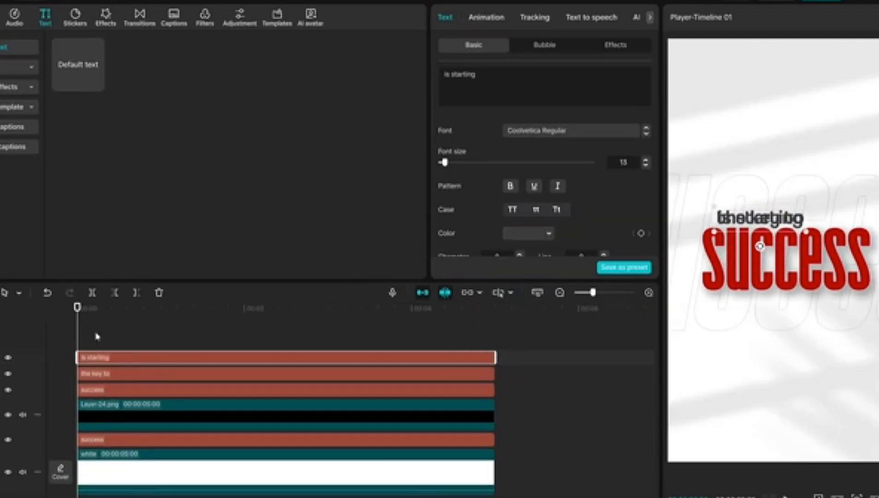
{"action": "left_click", "coordinate": [87, 336]}
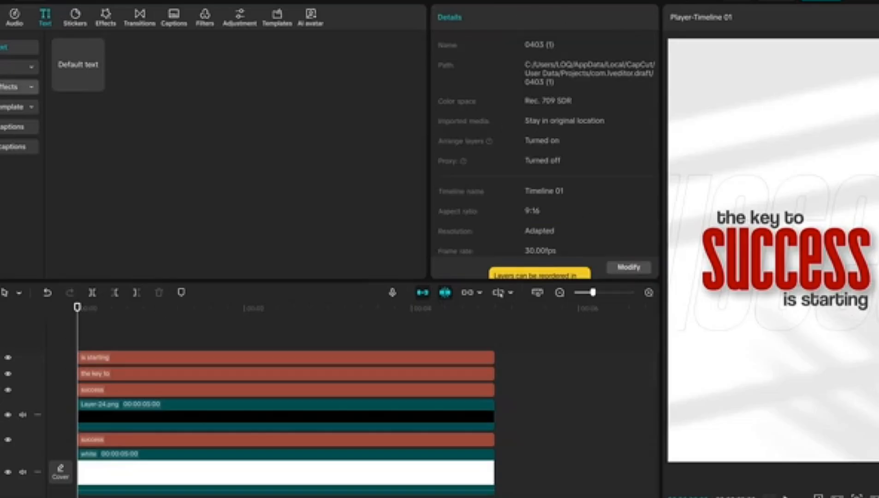
Place the key animation video on the top track from the start, slow it to 0.40x and preview it
{"action": "left_click", "coordinate": [1, 18]}
{"action": "left_click_drag", "start_coordinate": [175, 104], "coordinate": [81, 364]}
{"action": "left_click", "coordinate": [485, 17]}
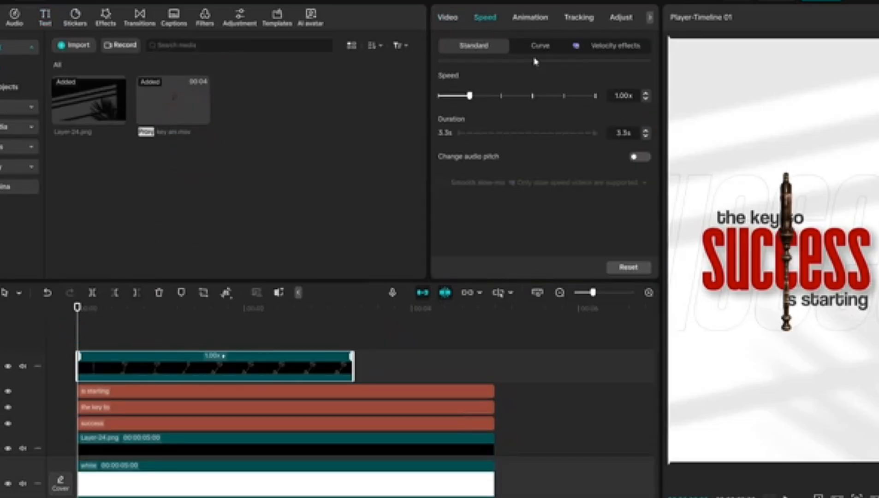
{"action": "left_click", "coordinate": [646, 100]}
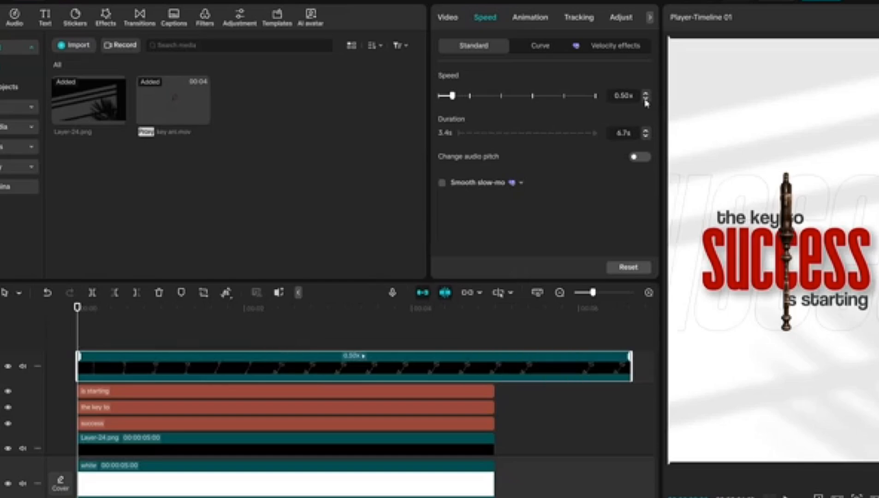
{"action": "key", "text": "space"}
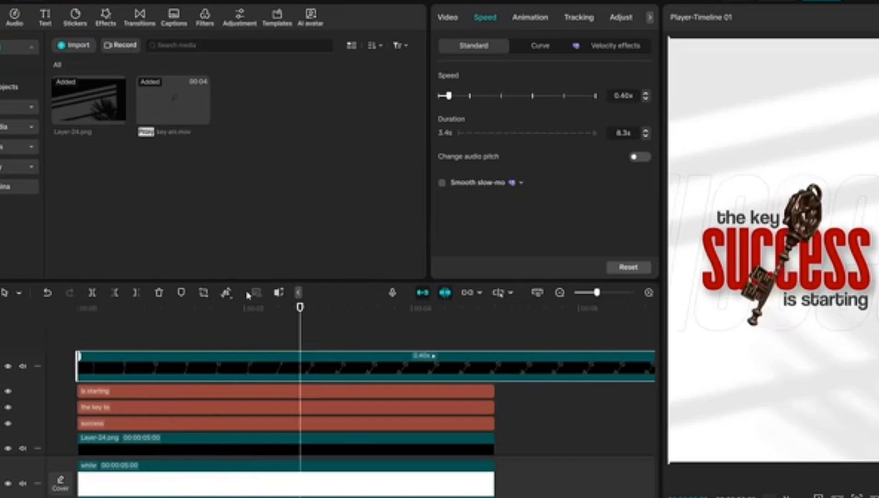
Trim the key animation clip so it ends together with the other layers at 5 seconds
{"action": "left_click_drag", "start_coordinate": [454, 309], "coordinate": [495, 309]}
{"action": "key", "text": "w"}
{"action": "left_click_drag", "start_coordinate": [495, 309], "coordinate": [21, 295]}
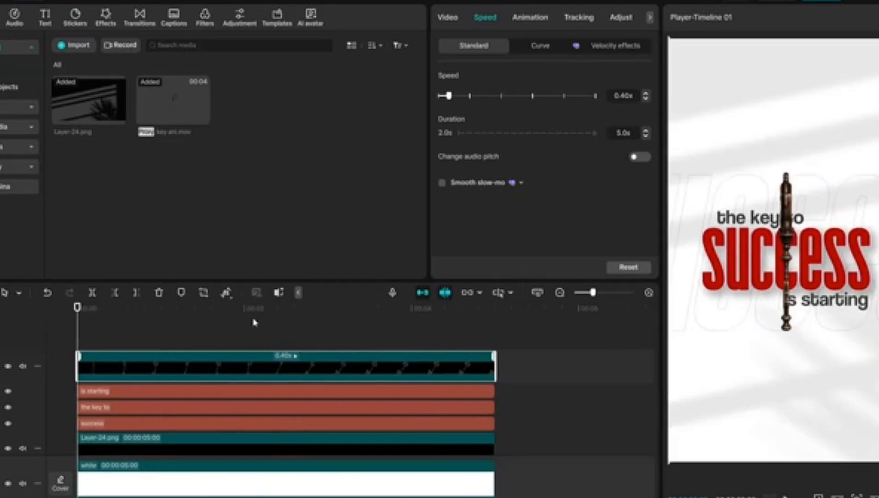
Add a transform keyframe to the key clip at 3 seconds with scale 90% and rotation 10°
{"action": "scroll", "coordinate": [244, 322], "scroll_direction": "down", "scroll_amount": 2}
{"action": "left_click", "coordinate": [202, 314]}
{"action": "left_click", "coordinate": [450, 21]}
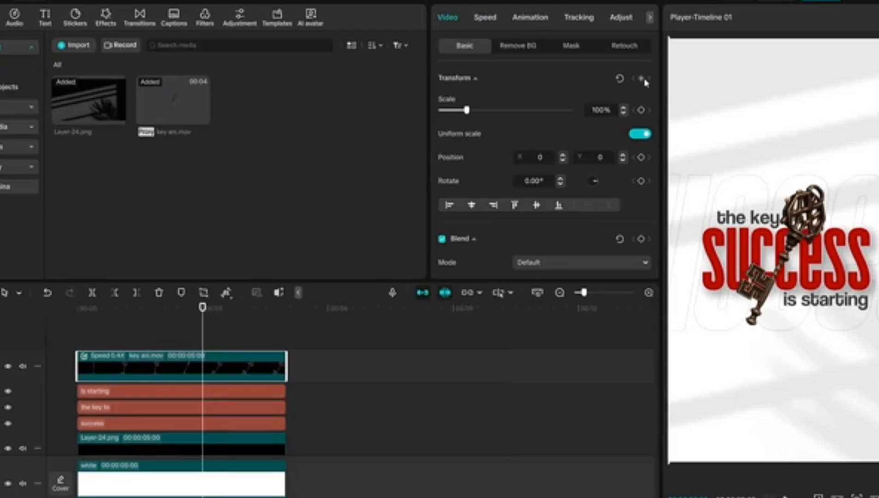
{"action": "left_click_drag", "start_coordinate": [467, 110], "coordinate": [465, 109]}
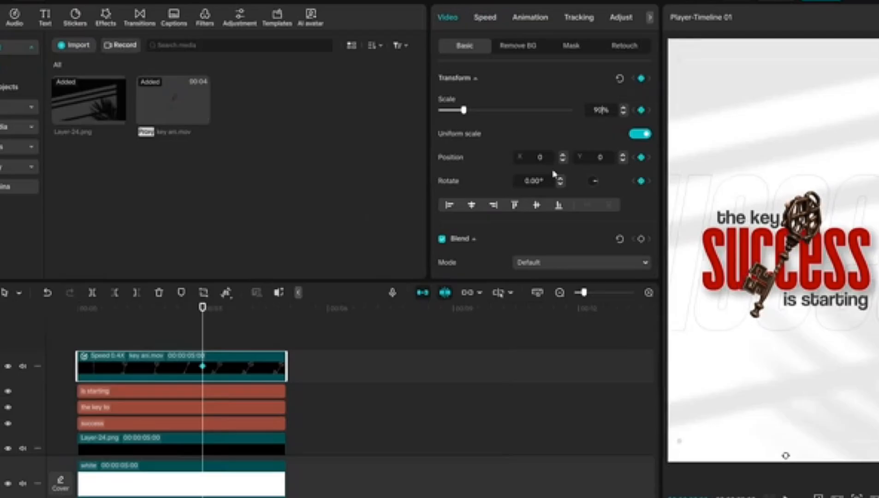
{"action": "left_click_drag", "start_coordinate": [554, 174], "coordinate": [538, 183]}
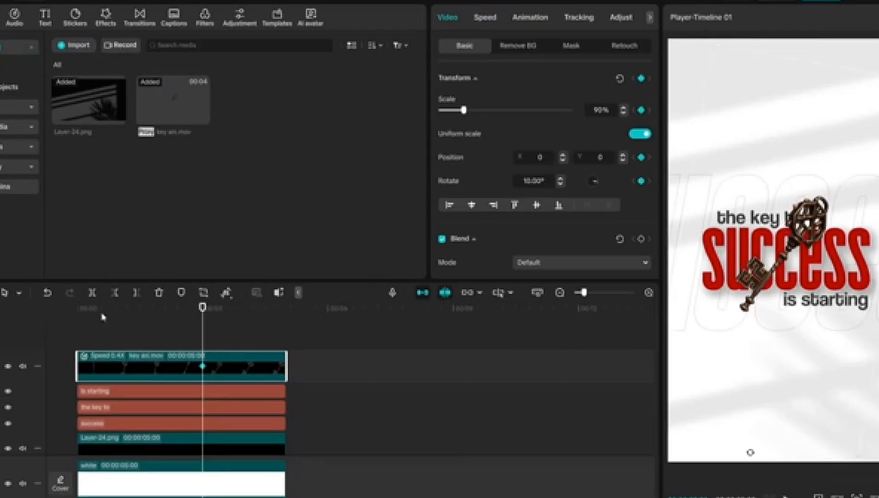
At the start of the key clip, set rotation to 0° and move the key straight down to Y -1457
{"action": "left_click_drag", "start_coordinate": [101, 316], "coordinate": [37, 299]}
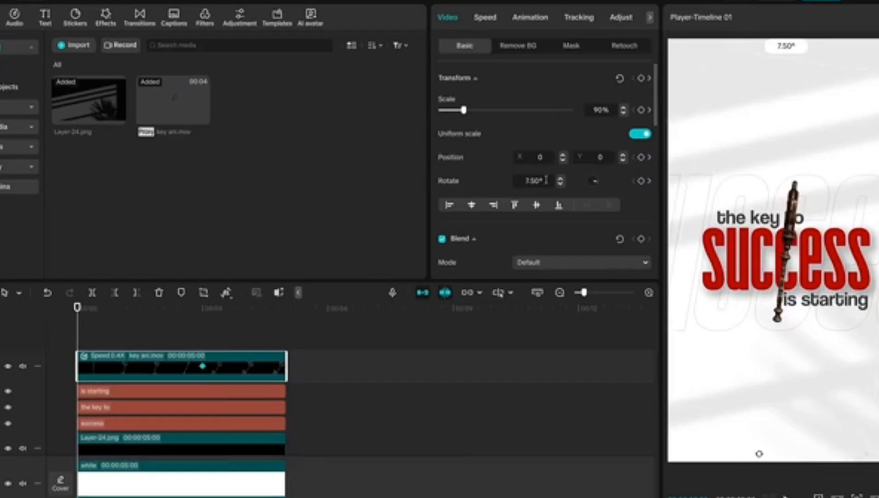
{"action": "left_click_drag", "start_coordinate": [791, 263], "coordinate": [794, 361]}
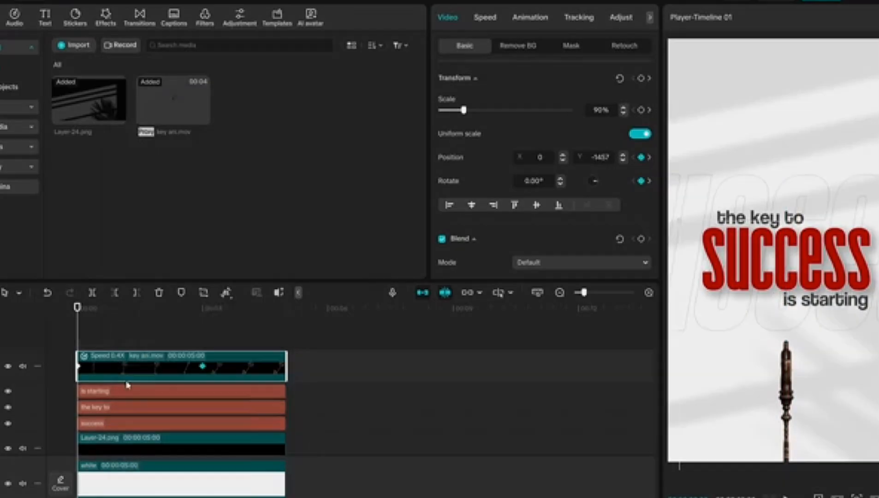
Open the key clip's keyframe graphs and apply the Quad Ease curve to its vertical position animation
{"action": "right_click", "coordinate": [112, 369]}
{"action": "left_click", "coordinate": [155, 438]}
{"action": "left_click", "coordinate": [90, 345]}
{"action": "left_click_drag", "start_coordinate": [190, 412], "coordinate": [15, 443]}
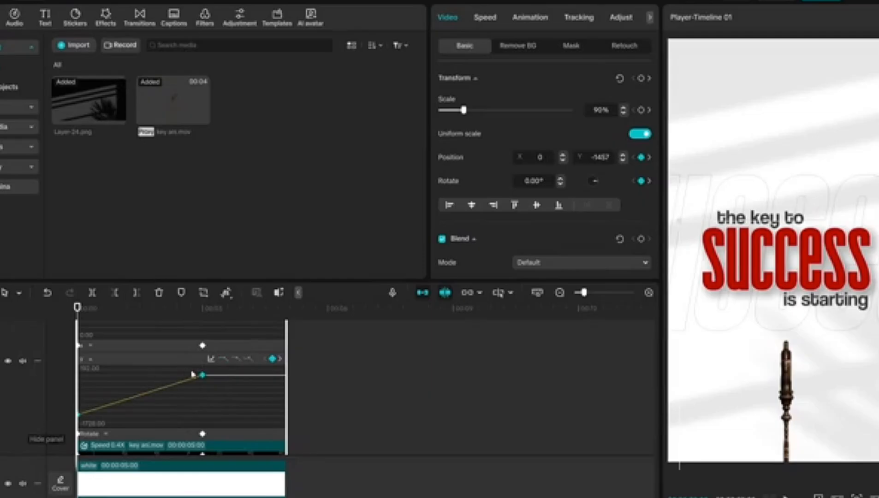
{"action": "left_click", "coordinate": [211, 359]}
{"action": "left_click", "coordinate": [436, 423]}
Apply the Quad Ease curve to the key clip's rotation animation and hide the keyframe graphs
{"action": "left_click", "coordinate": [105, 433]}
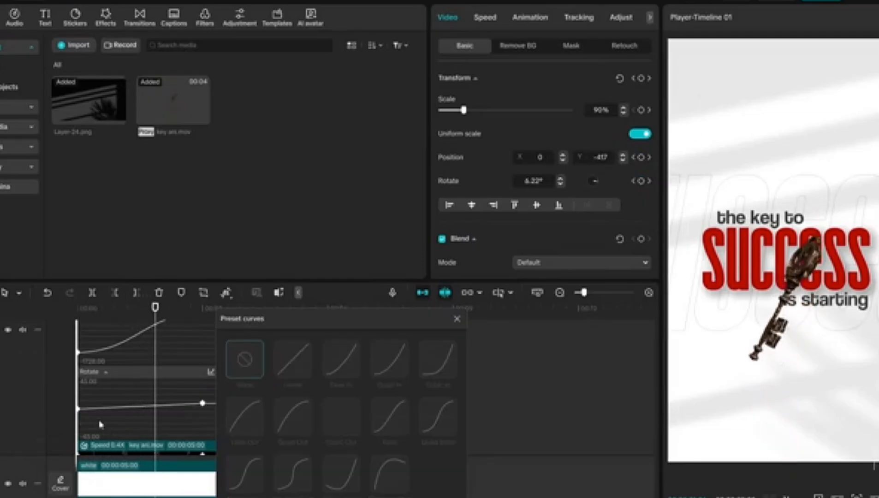
{"action": "left_click", "coordinate": [103, 408]}
{"action": "left_click", "coordinate": [438, 418]}
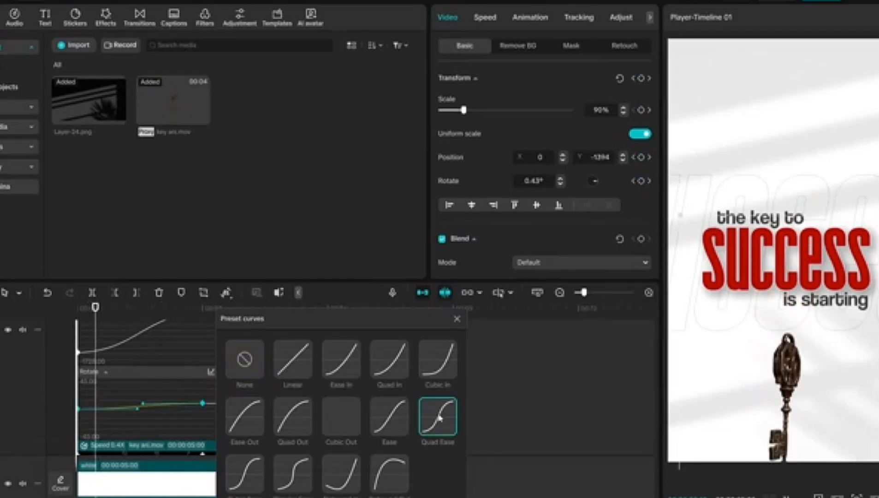
{"action": "left_click", "coordinate": [458, 319]}
{"action": "right_click", "coordinate": [172, 377]}
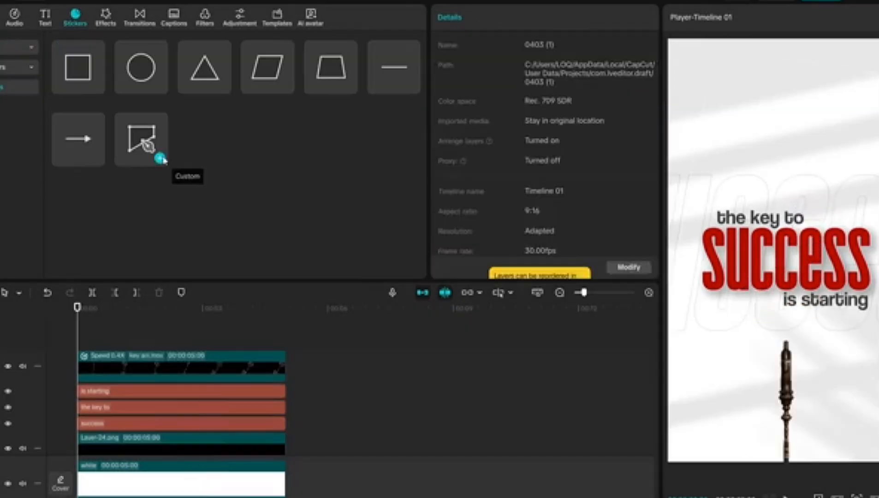
Draw an open S-shaped custom curve sweeping from the canvas's upper corner down to just above the headline
{"action": "left_click", "coordinate": [143, 148]}
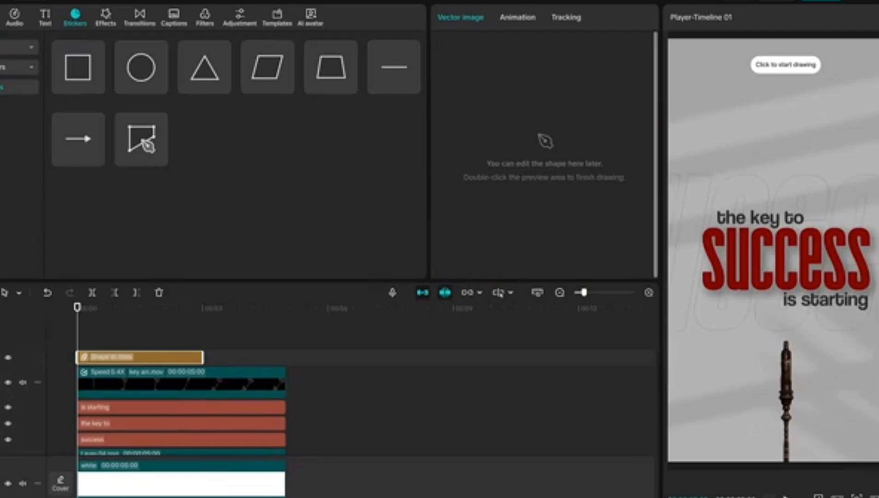
{"action": "left_click", "coordinate": [797, 115]}
{"action": "left_click_drag", "start_coordinate": [760, 170], "coordinate": [762, 174]}
{"action": "double_click", "coordinate": [696, 189]}
Give the curve a dark grey stroke with a weight of 35
{"action": "scroll", "coordinate": [521, 185], "scroll_direction": "down", "scroll_amount": 4}
{"action": "left_click", "coordinate": [506, 153]}
{"action": "left_click", "coordinate": [450, 224]}
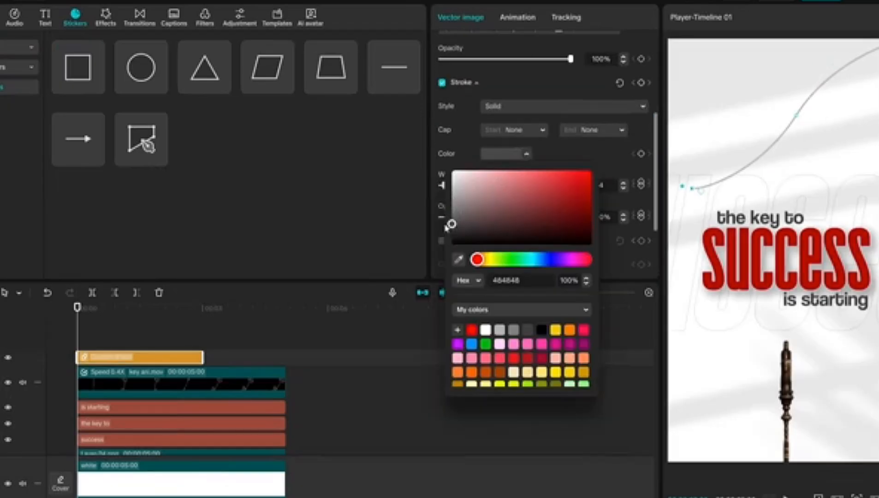
{"action": "left_click_drag", "start_coordinate": [443, 186], "coordinate": [456, 187]}
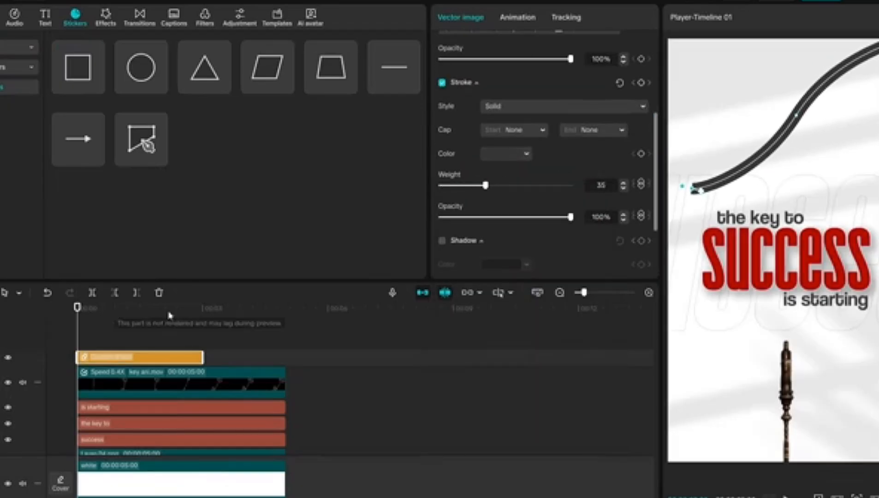
Extend the curve layer to 5 seconds to match the other layers and convert it into a compound clip
{"action": "left_click_drag", "start_coordinate": [203, 357], "coordinate": [284, 358]}
{"action": "right_click", "coordinate": [276, 358]}
{"action": "left_click", "coordinate": [318, 379]}
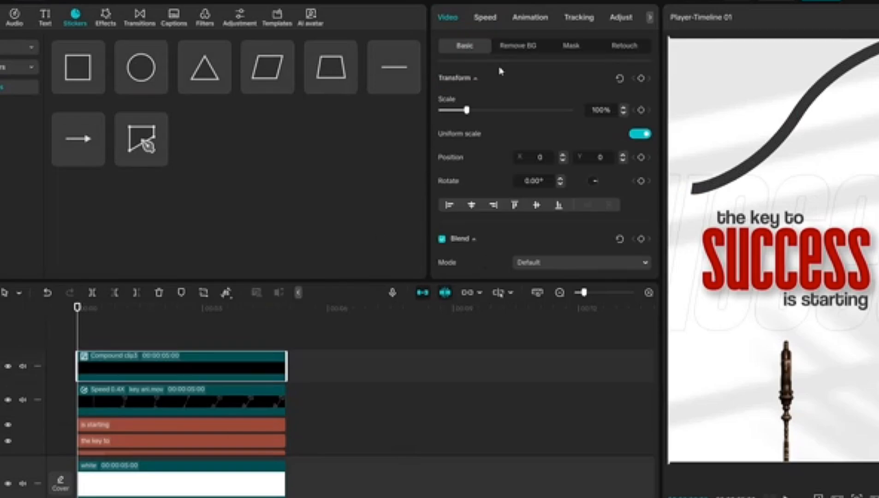
Set the curve clip to 232% scale, 13.50° rotation and position X 85, Y -813, and lower its opacity so it turns light grey
{"action": "left_click_drag", "start_coordinate": [467, 110], "coordinate": [494, 110]}
{"action": "left_click_drag", "start_coordinate": [761, 120], "coordinate": [824, 179]}
{"action": "left_click_drag", "start_coordinate": [494, 111], "coordinate": [501, 111]}
{"action": "left_click_drag", "start_coordinate": [522, 181], "coordinate": [575, 194]}
{"action": "left_click_drag", "start_coordinate": [710, 138], "coordinate": [716, 149]}
{"action": "scroll", "coordinate": [487, 191], "scroll_direction": "down", "scroll_amount": 4}
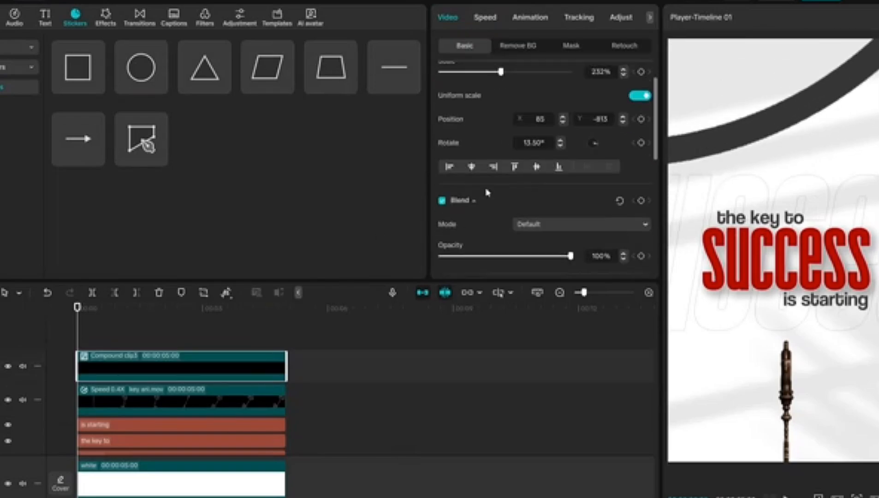
{"action": "left_click_drag", "start_coordinate": [575, 151], "coordinate": [494, 150]}
Combine all layers into one compound clip and keyframe its scale from 100% at the start to 120% at 3 seconds
{"action": "left_click_drag", "start_coordinate": [356, 335], "coordinate": [232, 458]}
{"action": "key", "text": "alt+g"}
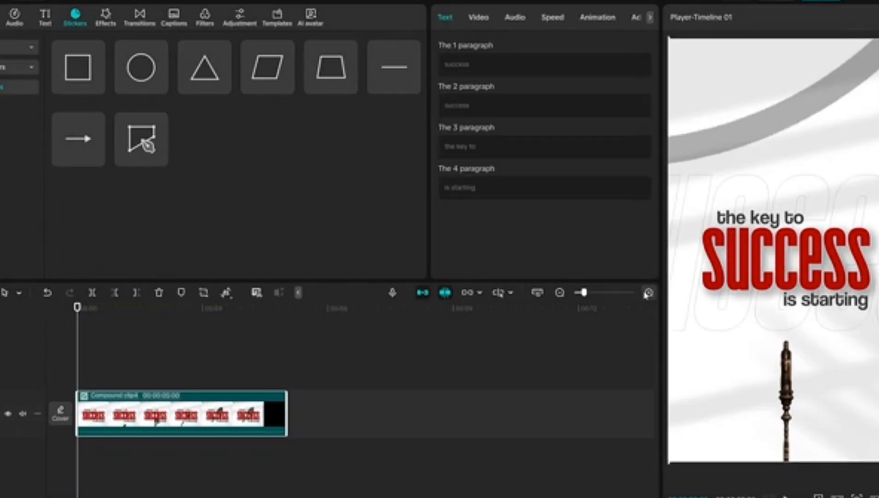
{"action": "left_click", "coordinate": [640, 78]}
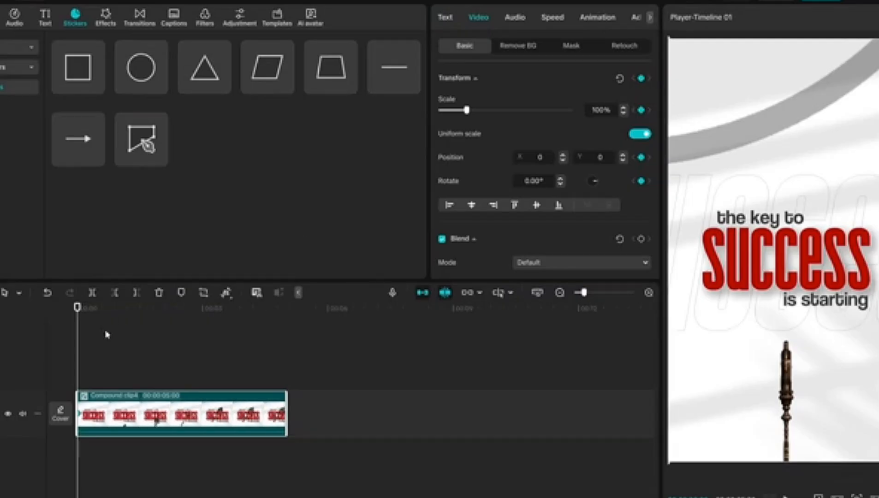
{"action": "left_click", "coordinate": [203, 314]}
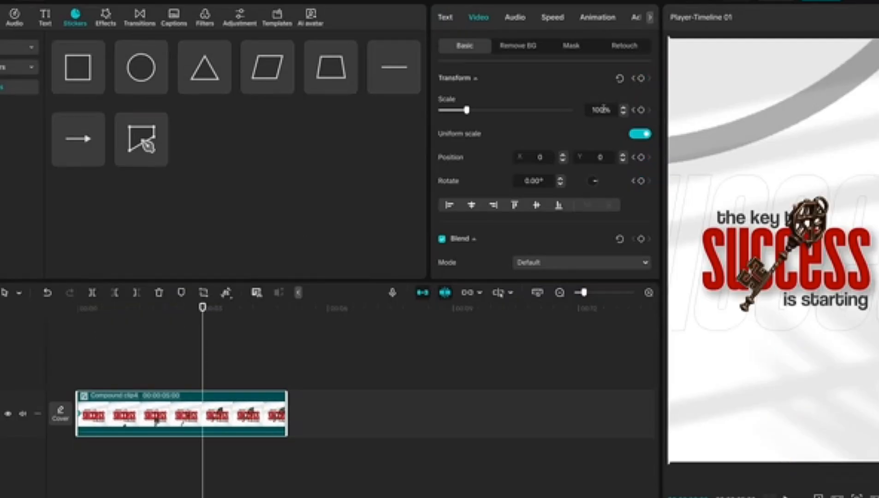
{"action": "scroll", "coordinate": [603, 109], "scroll_direction": "up", "scroll_amount": 20}
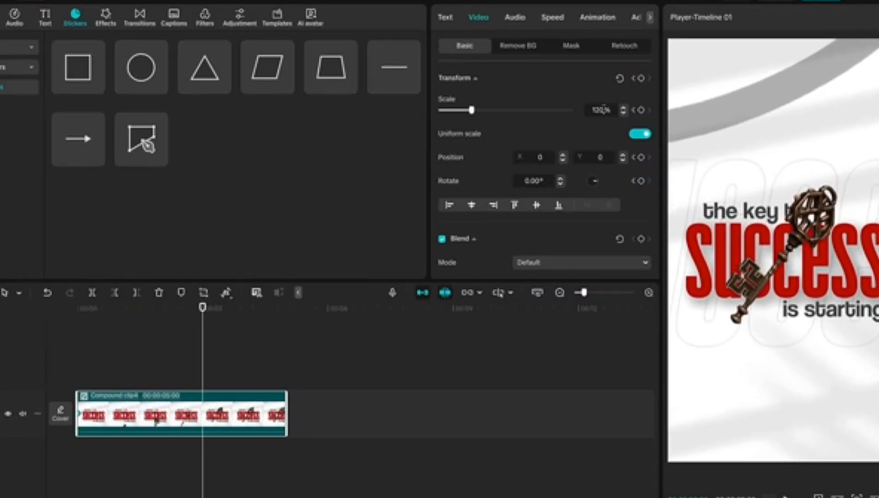
Apply an S-shaped ease-in-out preset curve to the compound clip's scale animation, preview it and hide the keyframe graphs
{"action": "right_click", "coordinate": [153, 414]}
{"action": "left_click", "coordinate": [186, 474]}
{"action": "scroll", "coordinate": [122, 413], "scroll_direction": "up", "scroll_amount": 2}
{"action": "left_click_drag", "start_coordinate": [255, 407], "coordinate": [76, 359]}
{"action": "left_click", "coordinate": [211, 354]}
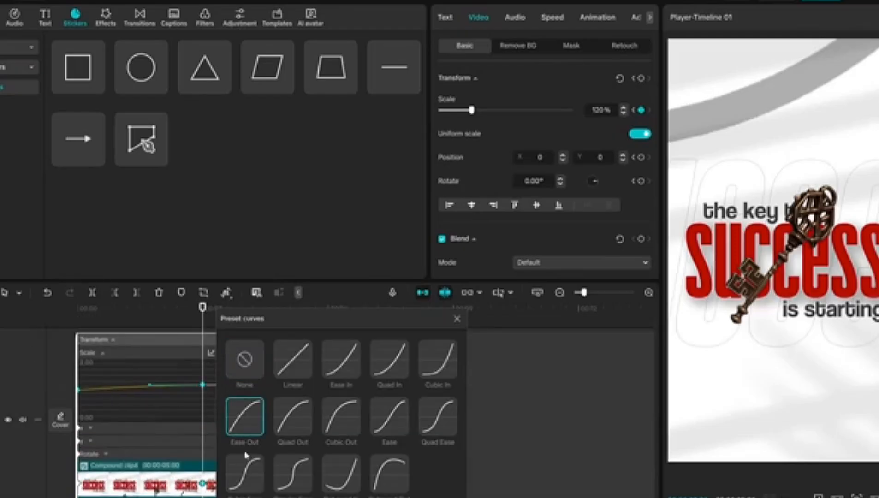
{"action": "left_click", "coordinate": [340, 415]}
{"action": "left_click", "coordinate": [457, 319]}
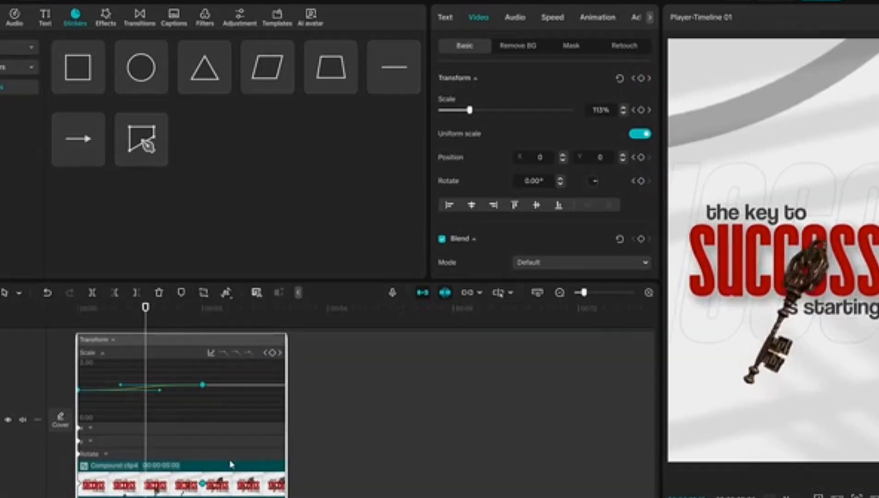
{"action": "left_click", "coordinate": [65, 379]}
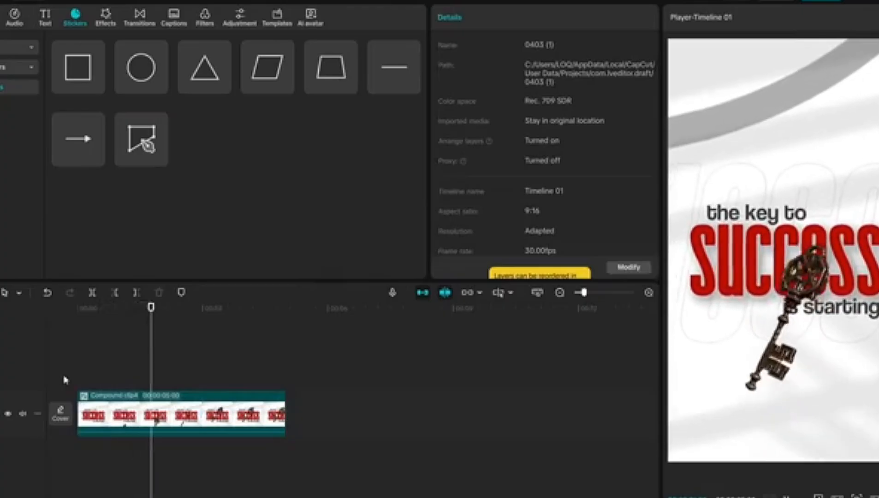